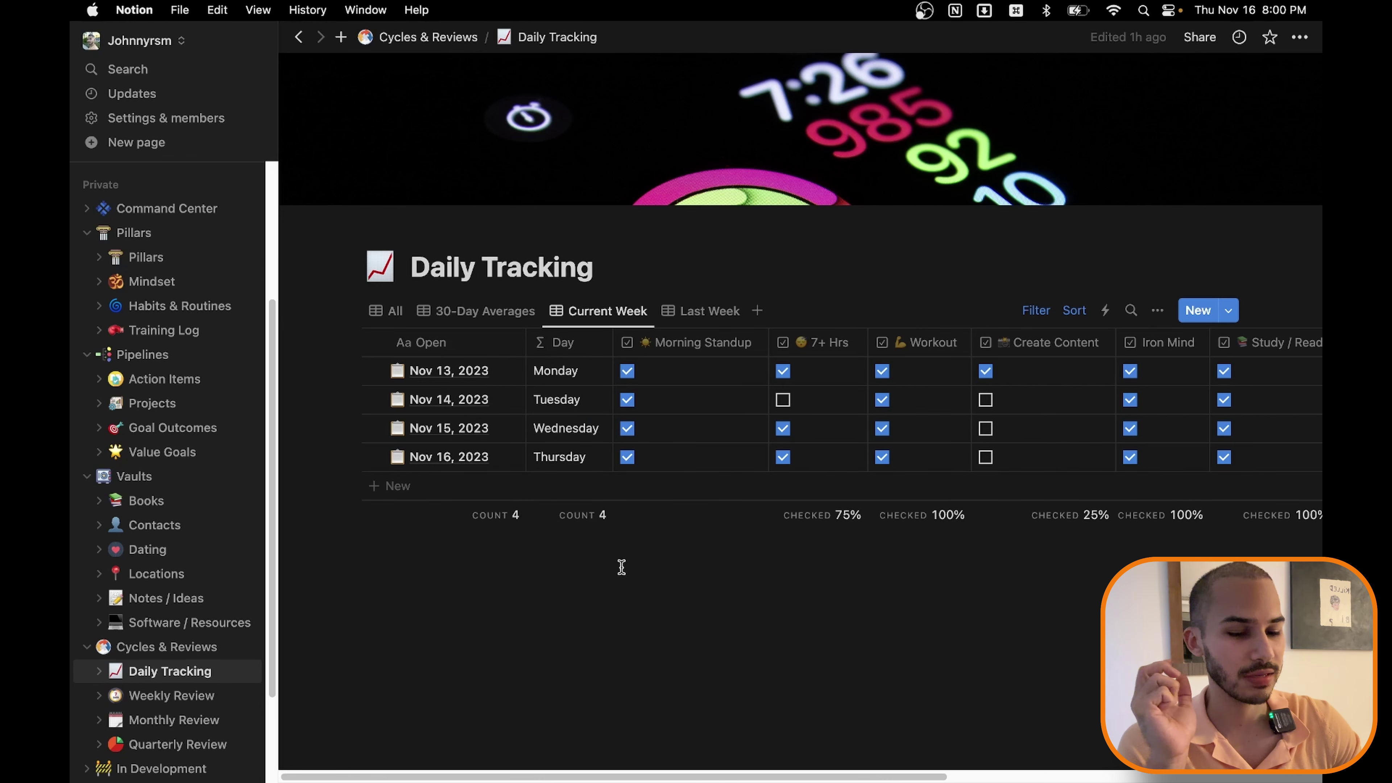
Step: Compare the 30-Day Averages, Current Week and last week views of the Daily Tracking table
{"action": "left_click", "coordinate": [502, 318]}
{"action": "left_click", "coordinate": [588, 317]}
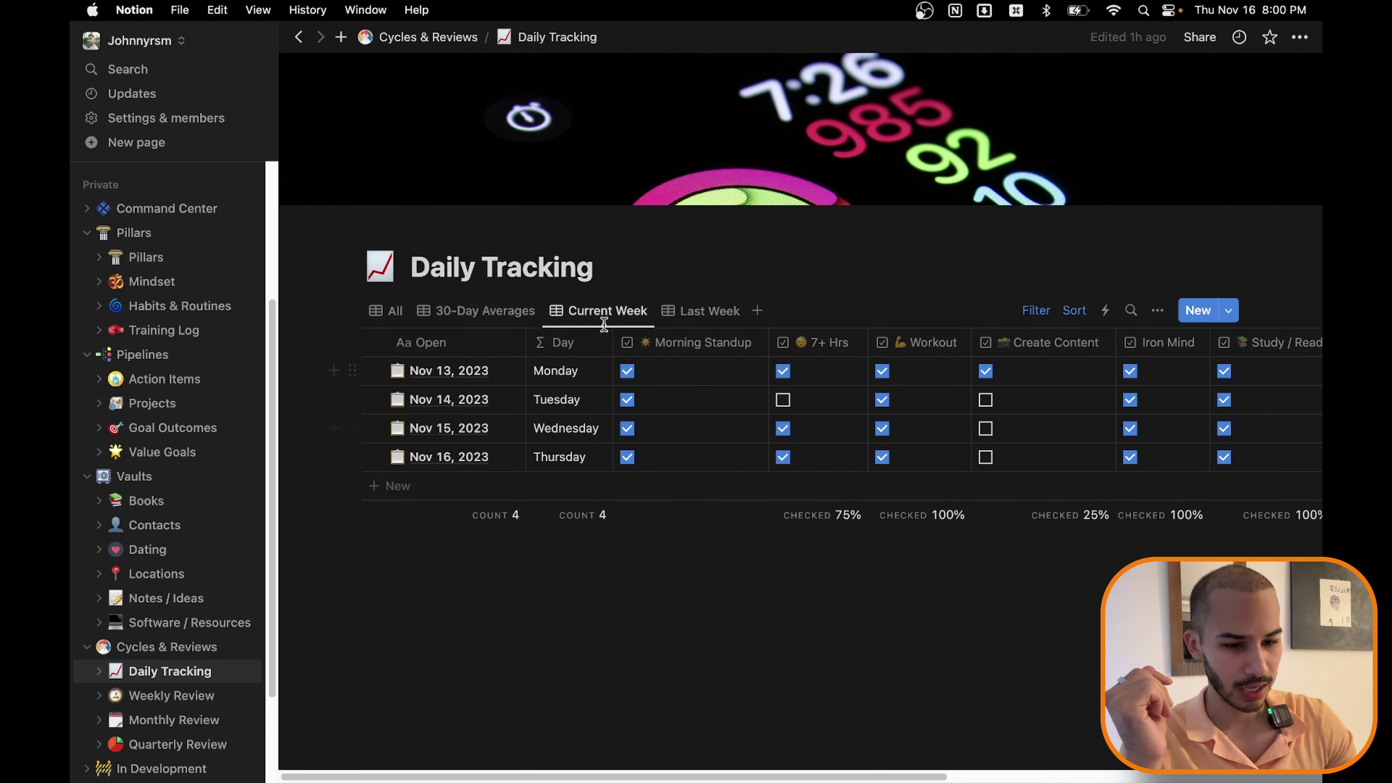
{"action": "left_click", "coordinate": [700, 312]}
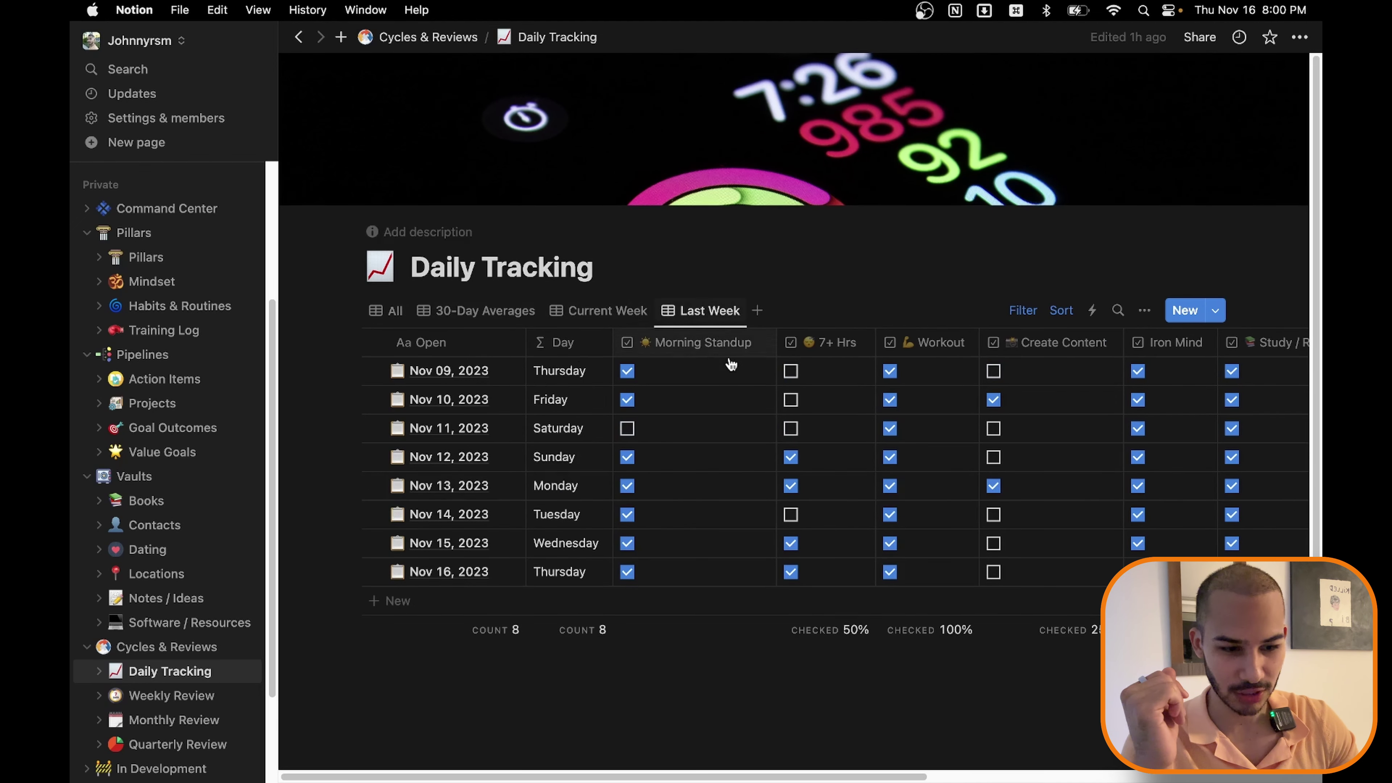
{"action": "left_click", "coordinate": [499, 314]}
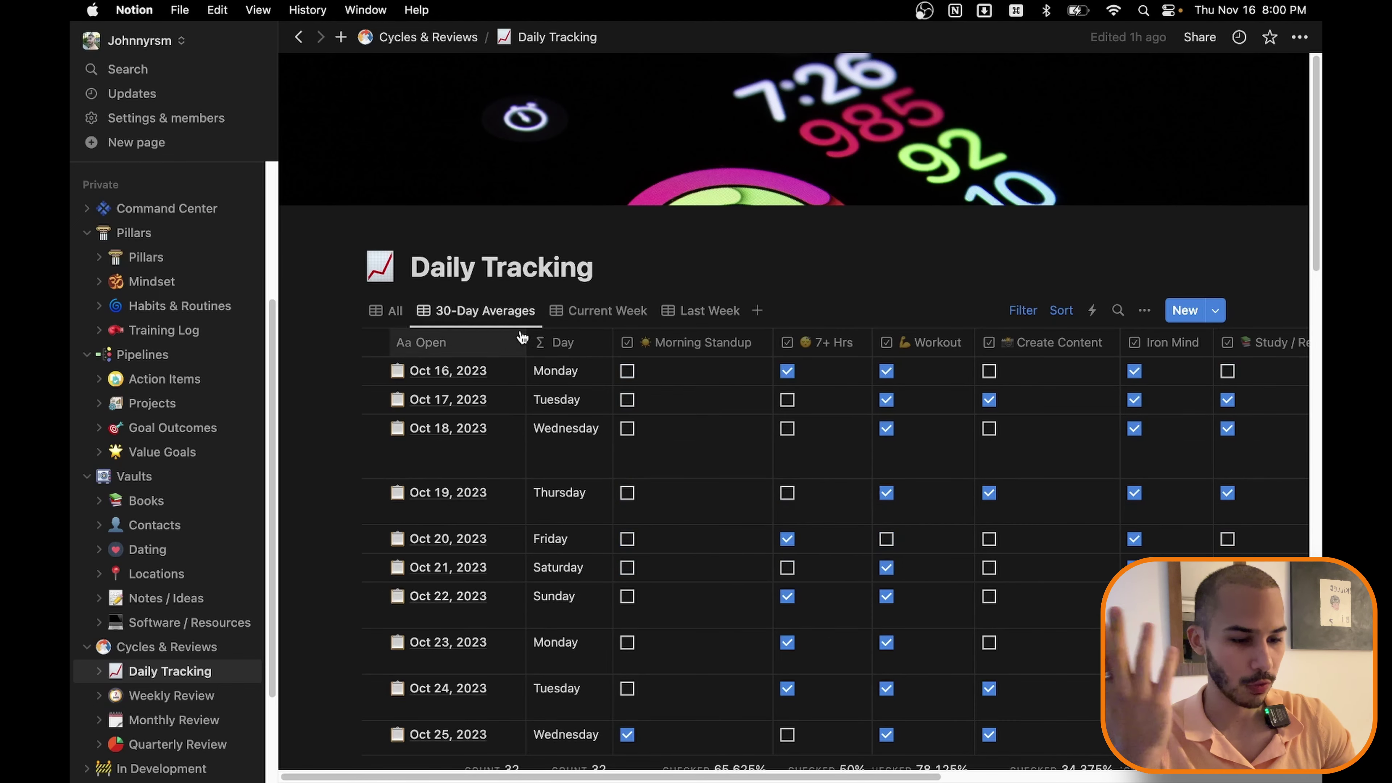
{"action": "left_click", "coordinate": [588, 313]}
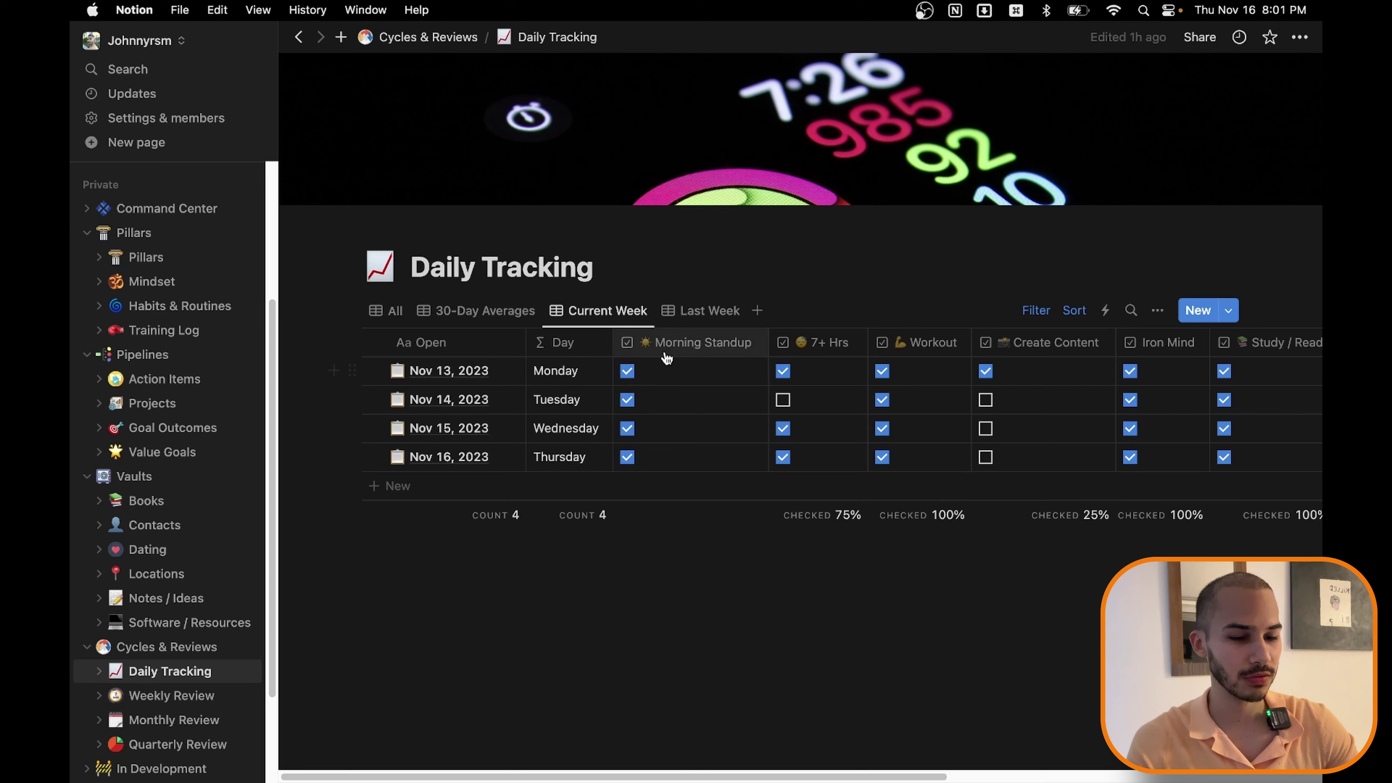
Step: Tick the Create Content checkbox in the Nov 16 row of the Daily Tracking table
{"action": "scroll", "coordinate": [667, 360], "scroll_direction": "right", "scroll_amount": 3}
{"action": "scroll", "coordinate": [669, 359], "scroll_direction": "right", "scroll_amount": 5}
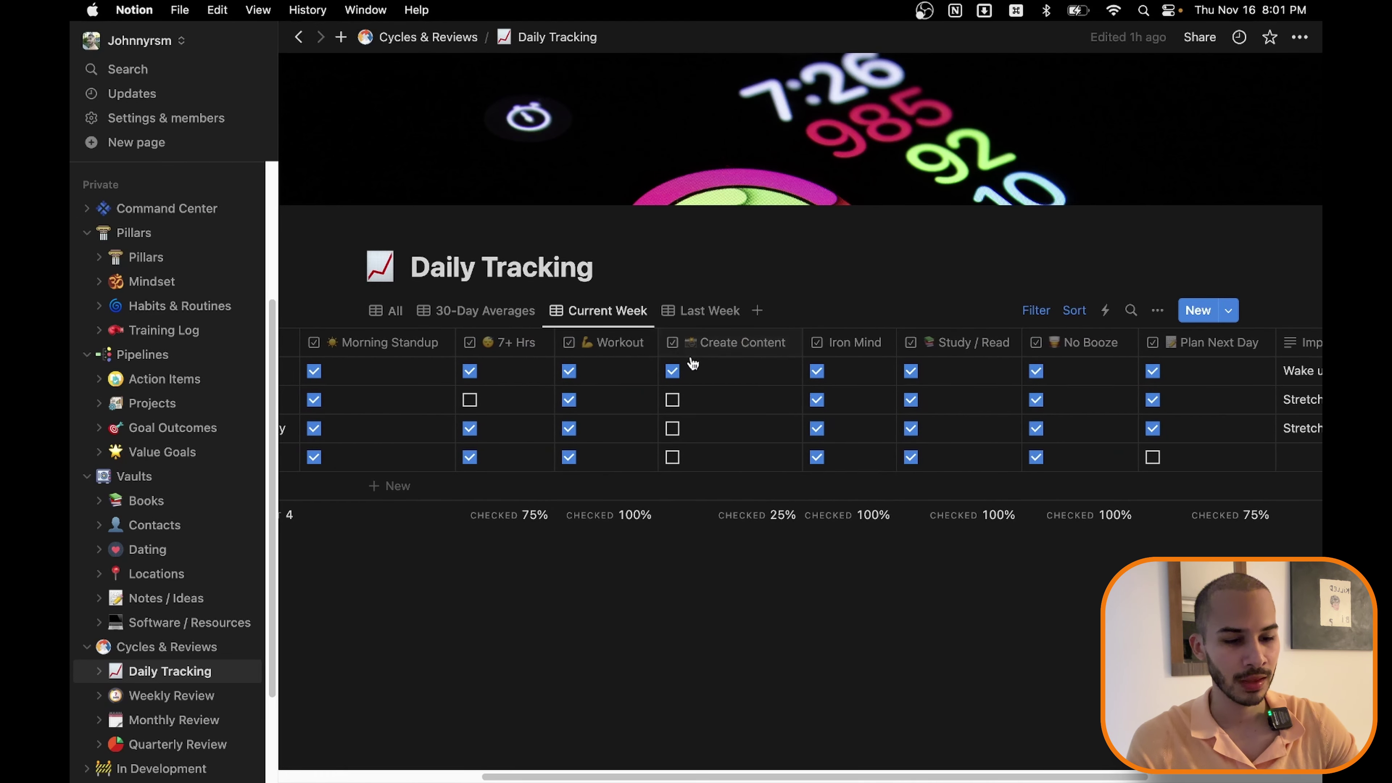
{"action": "scroll", "coordinate": [764, 369], "scroll_direction": "right", "scroll_amount": 2}
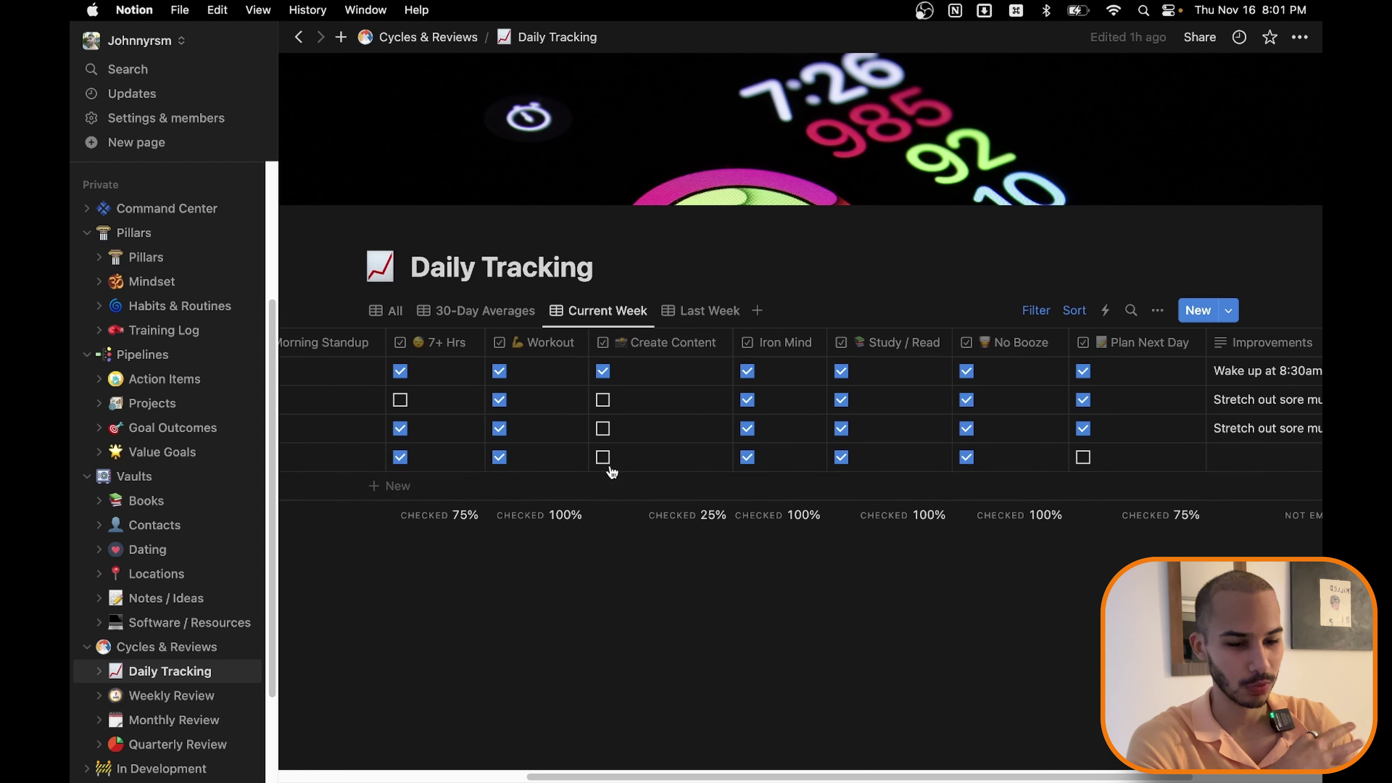
{"action": "left_click", "coordinate": [603, 457]}
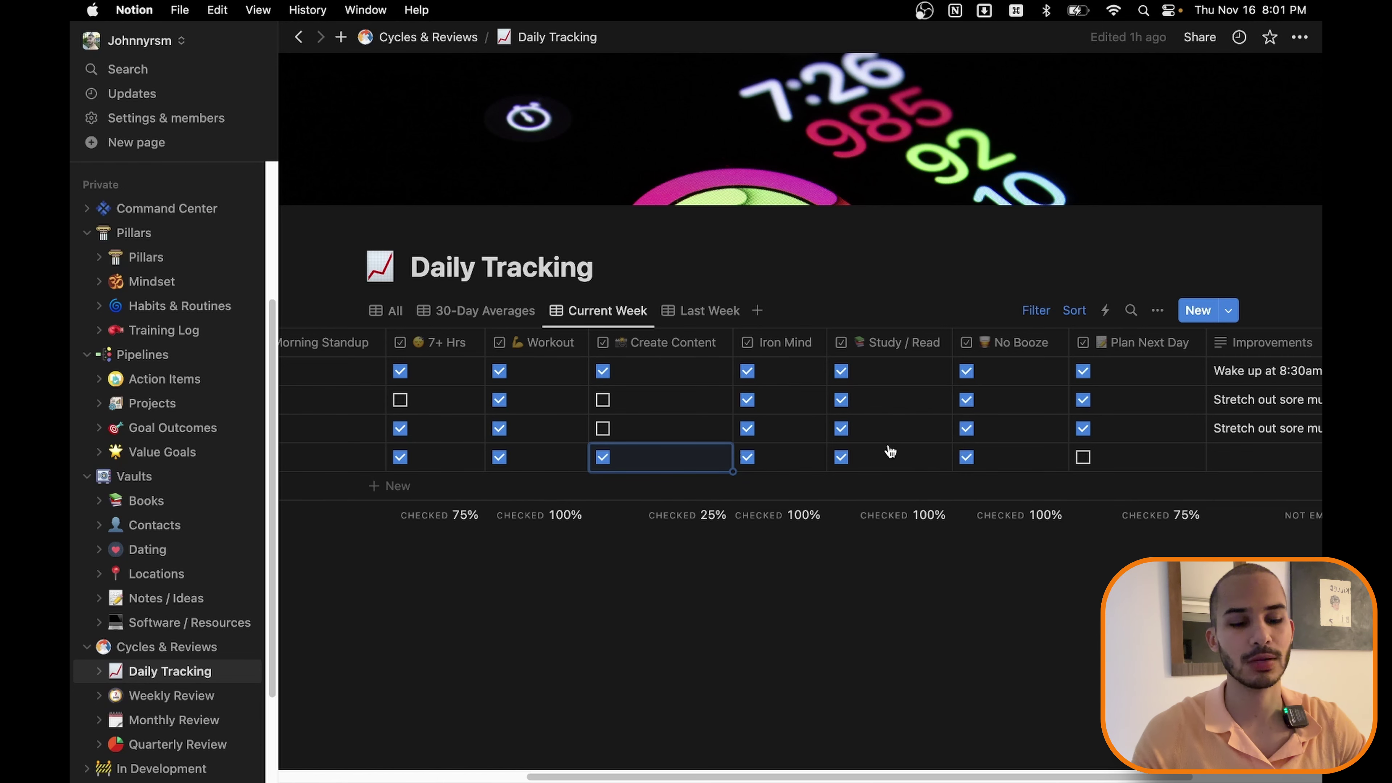
{"action": "scroll", "coordinate": [913, 451], "scroll_direction": "left", "scroll_amount": 5}
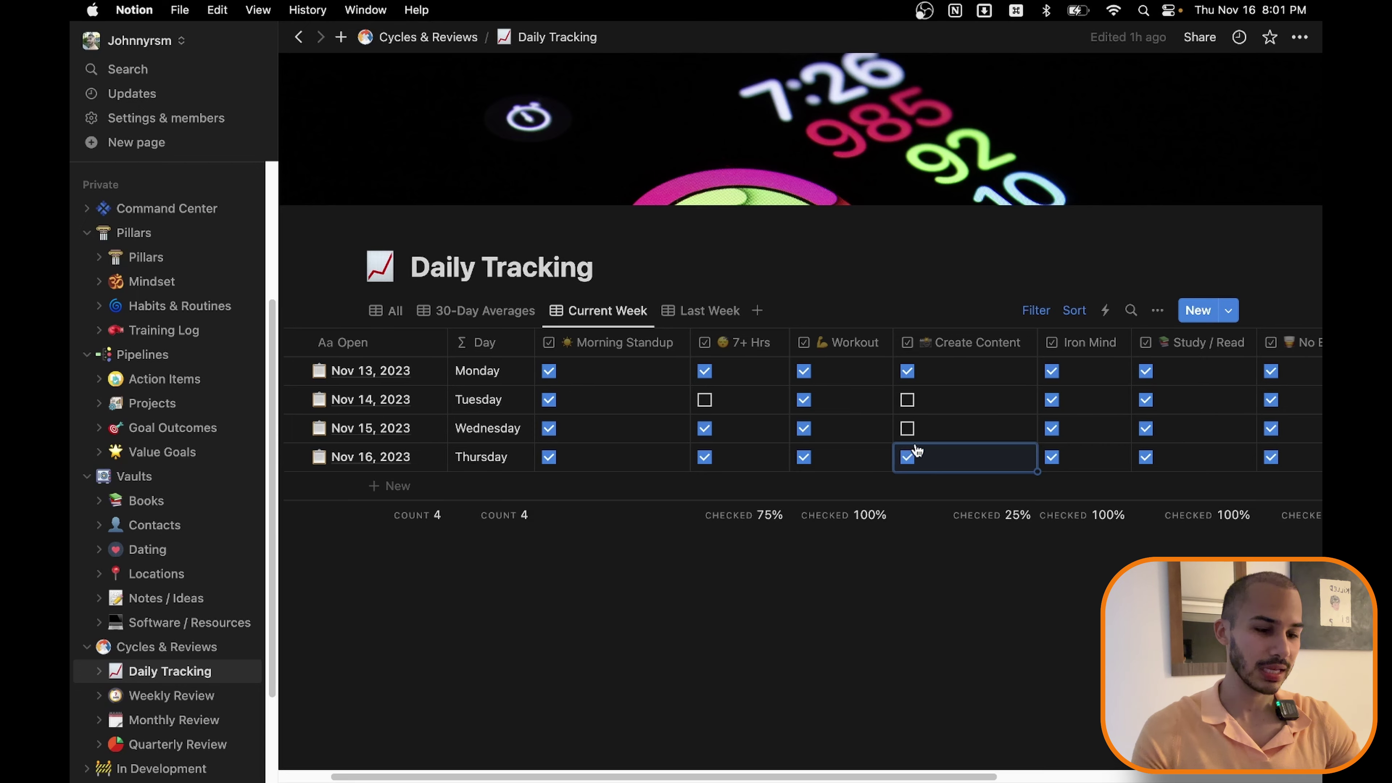
{"action": "scroll", "coordinate": [915, 447], "scroll_direction": "right", "scroll_amount": 5}
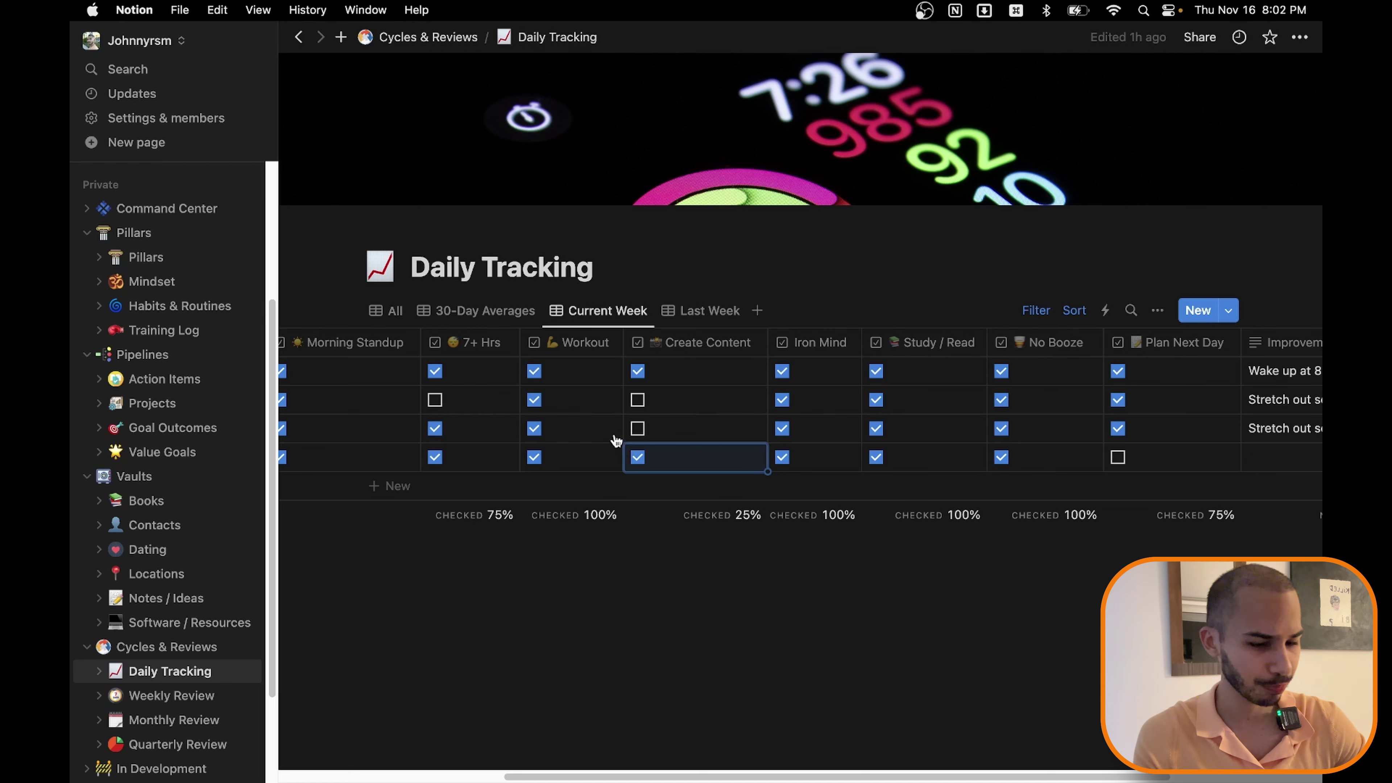
{"action": "scroll", "coordinate": [707, 422], "scroll_direction": "left", "scroll_amount": 5}
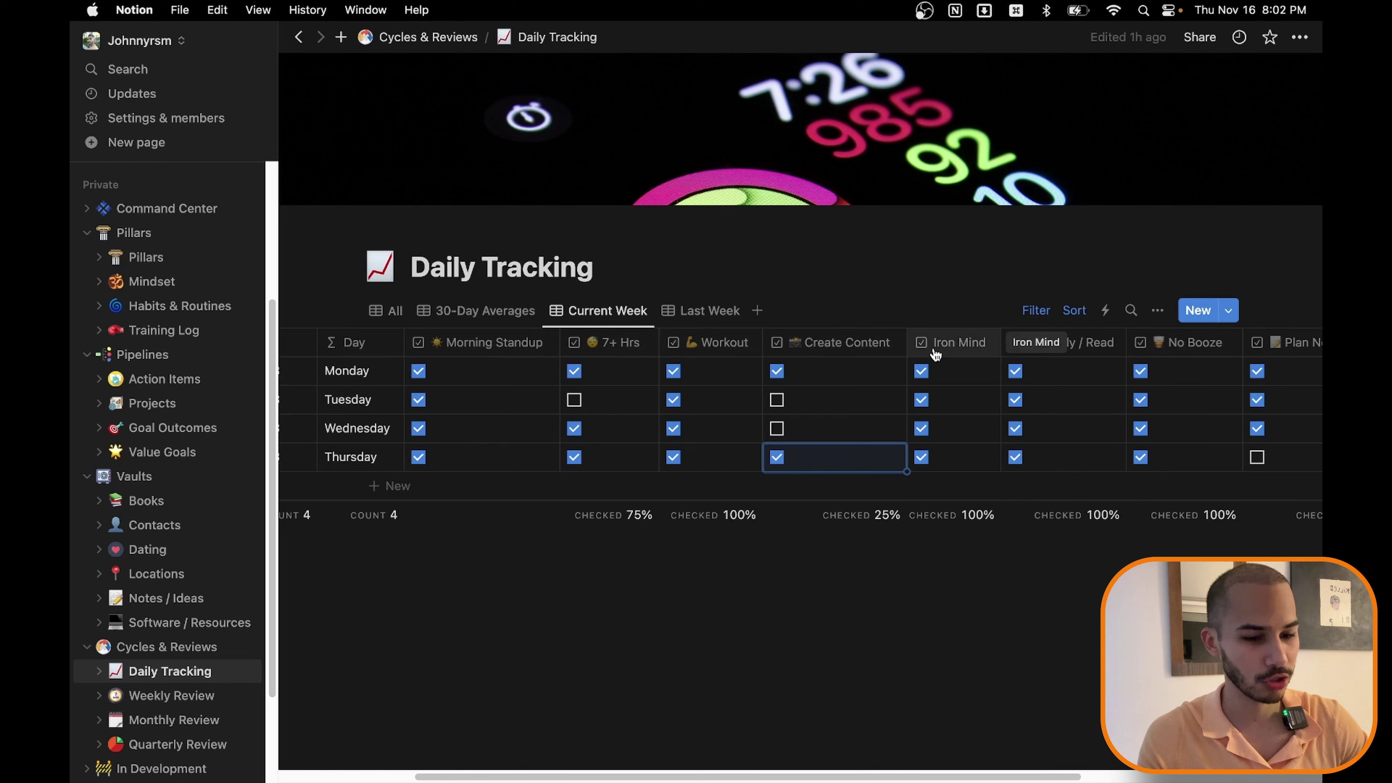
{"action": "scroll", "coordinate": [798, 433], "scroll_direction": "right", "scroll_amount": 2}
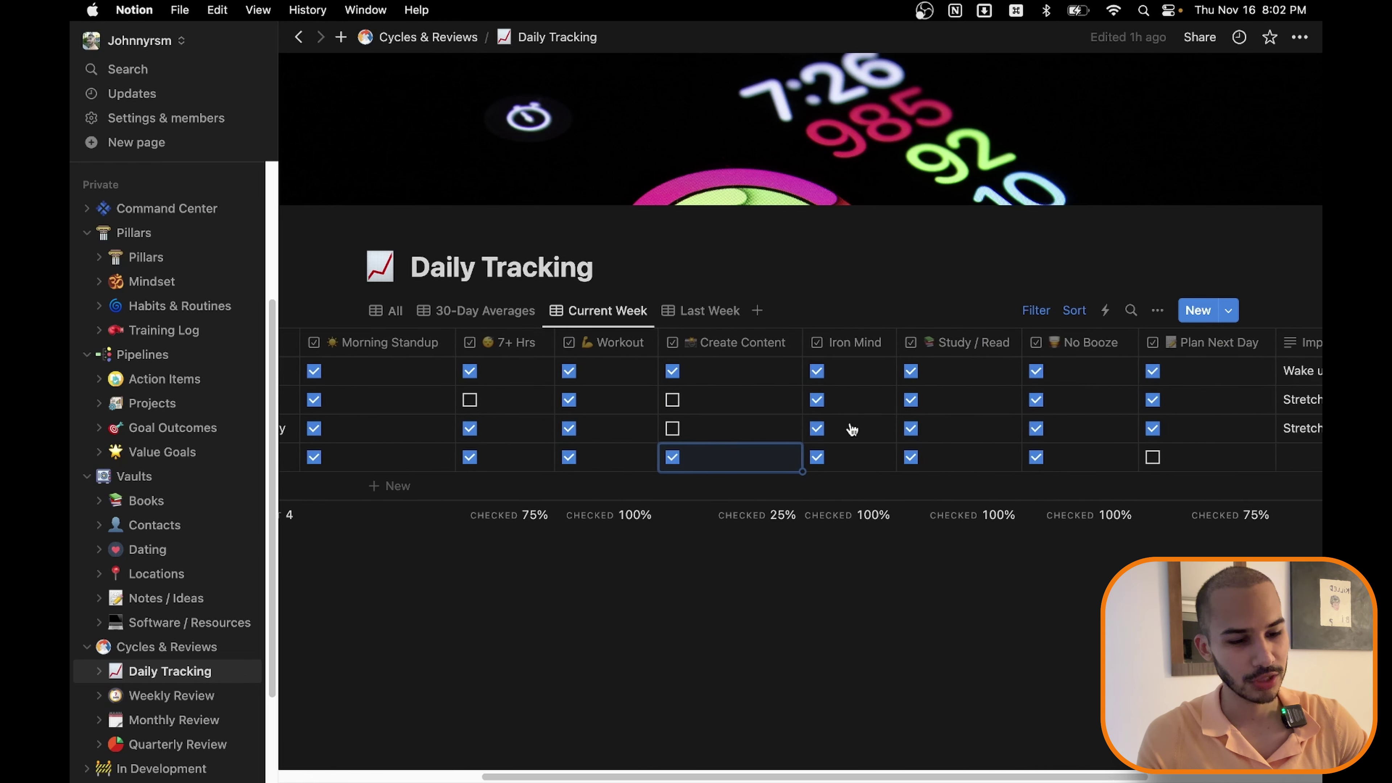
{"action": "scroll", "coordinate": [855, 429], "scroll_direction": "right", "scroll_amount": 5}
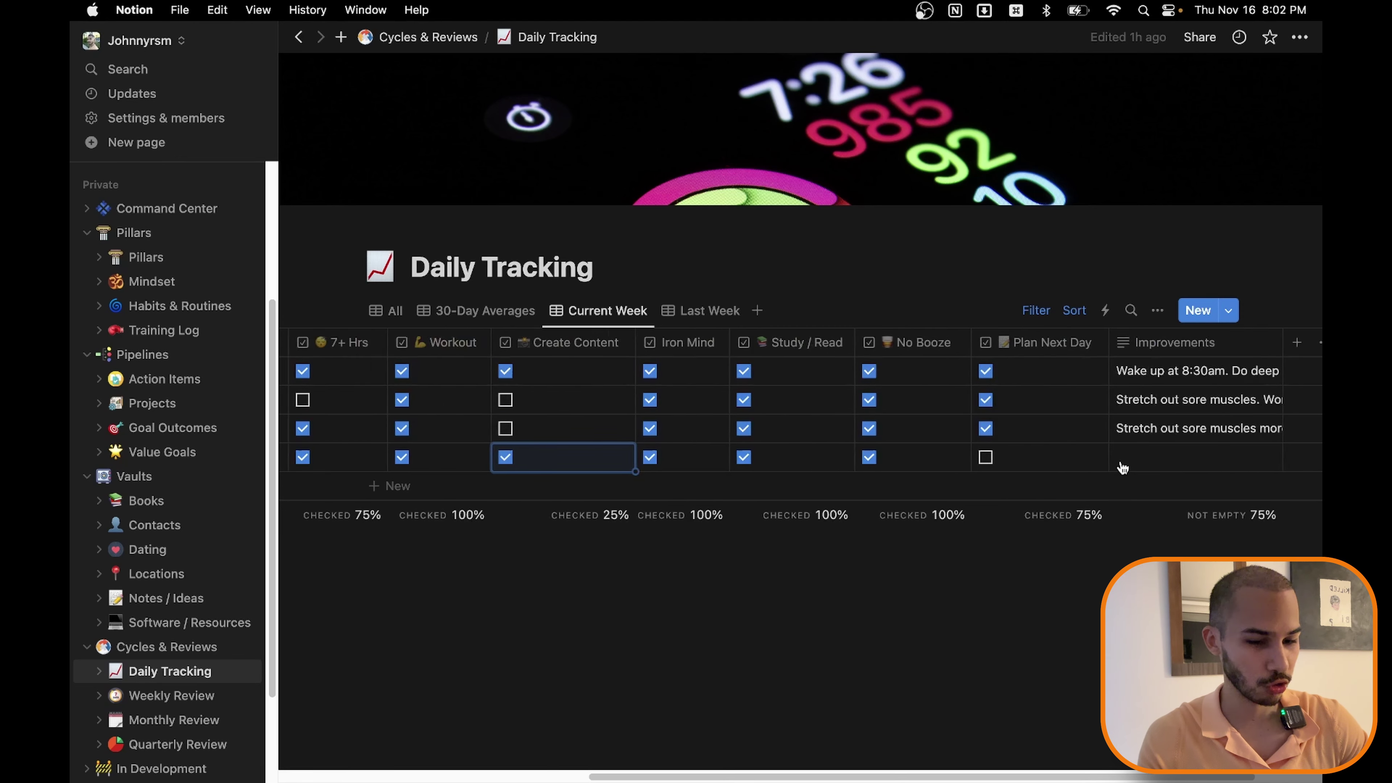
{"action": "scroll", "coordinate": [1123, 467], "scroll_direction": "left", "scroll_amount": 10}
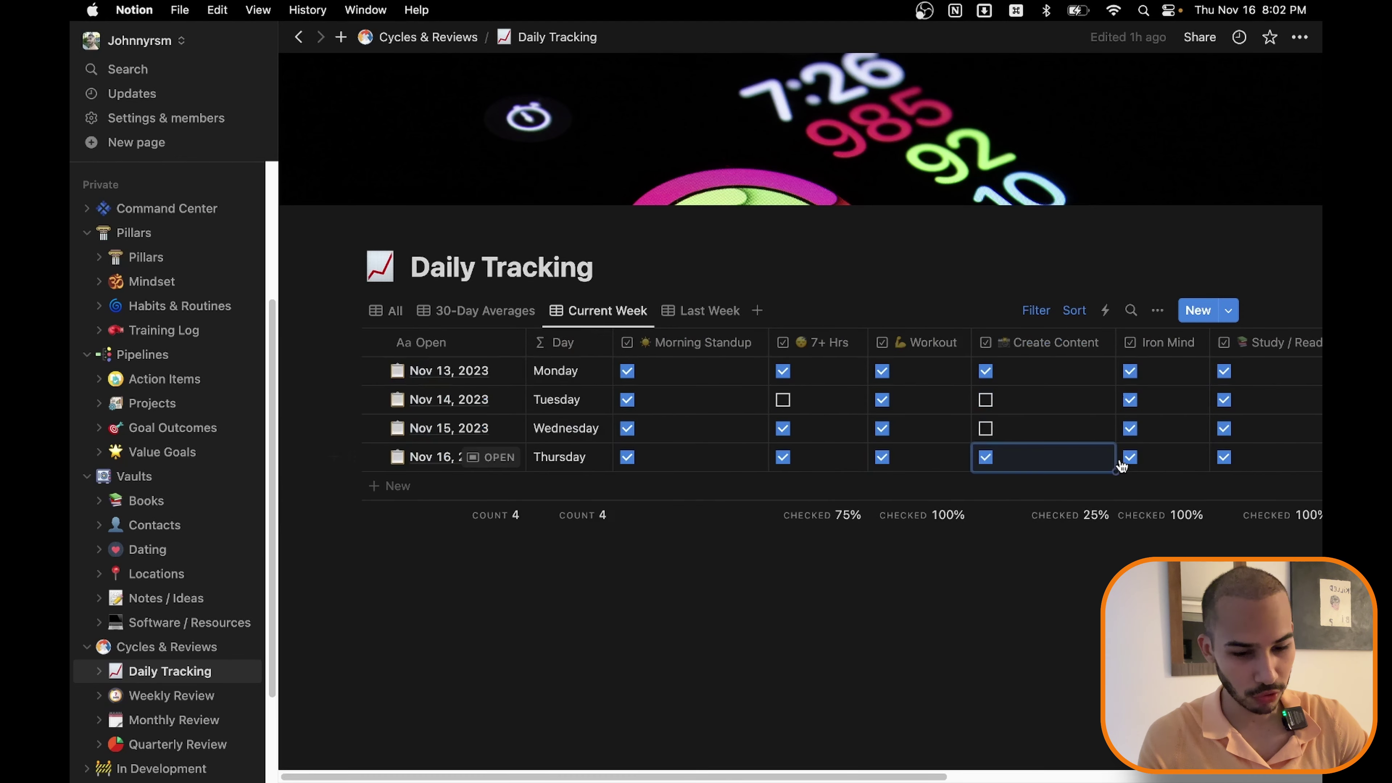
Step: Add a New Day Template entry dated Nov 16, 2023 and open its page in peek
{"action": "left_click", "coordinate": [429, 496]}
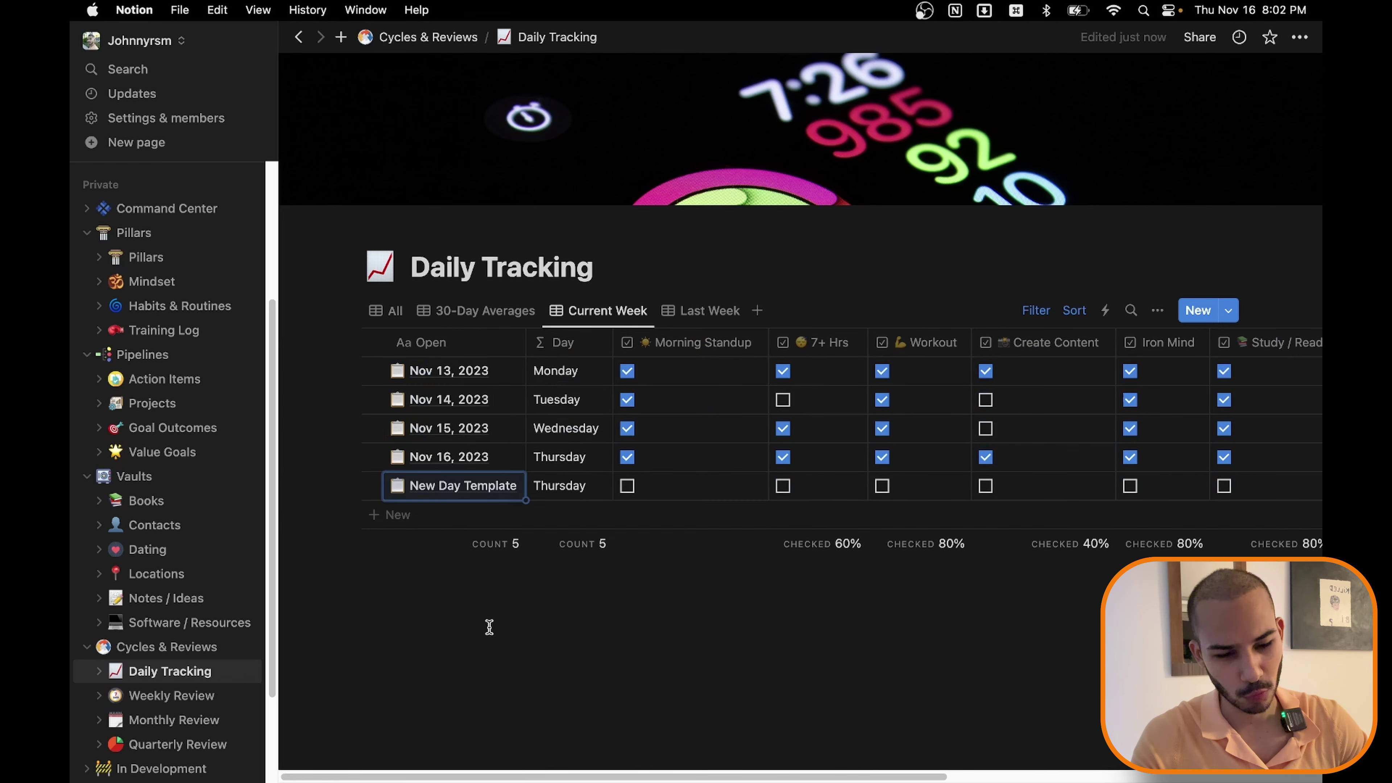
{"action": "mouse_move", "coordinate": [488, 491]}
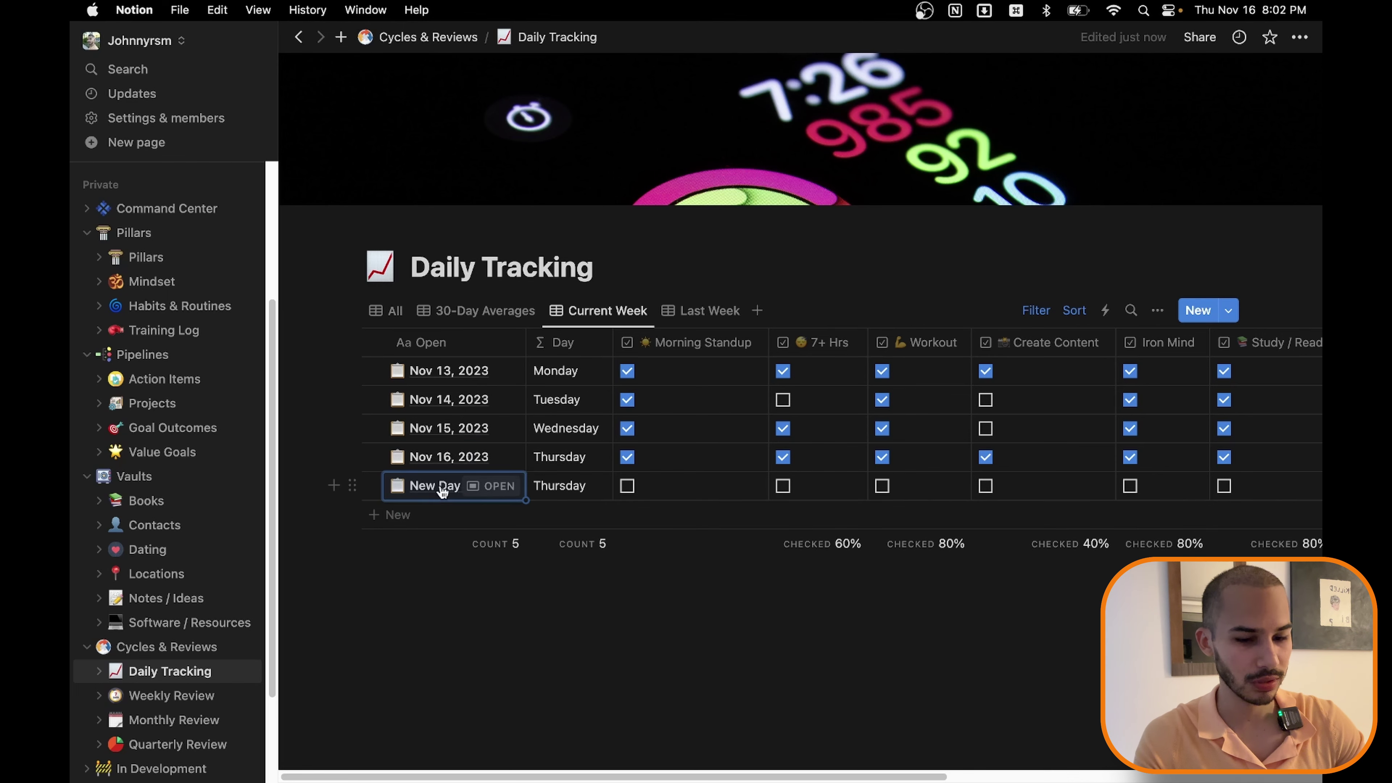
{"action": "left_click", "coordinate": [475, 488]}
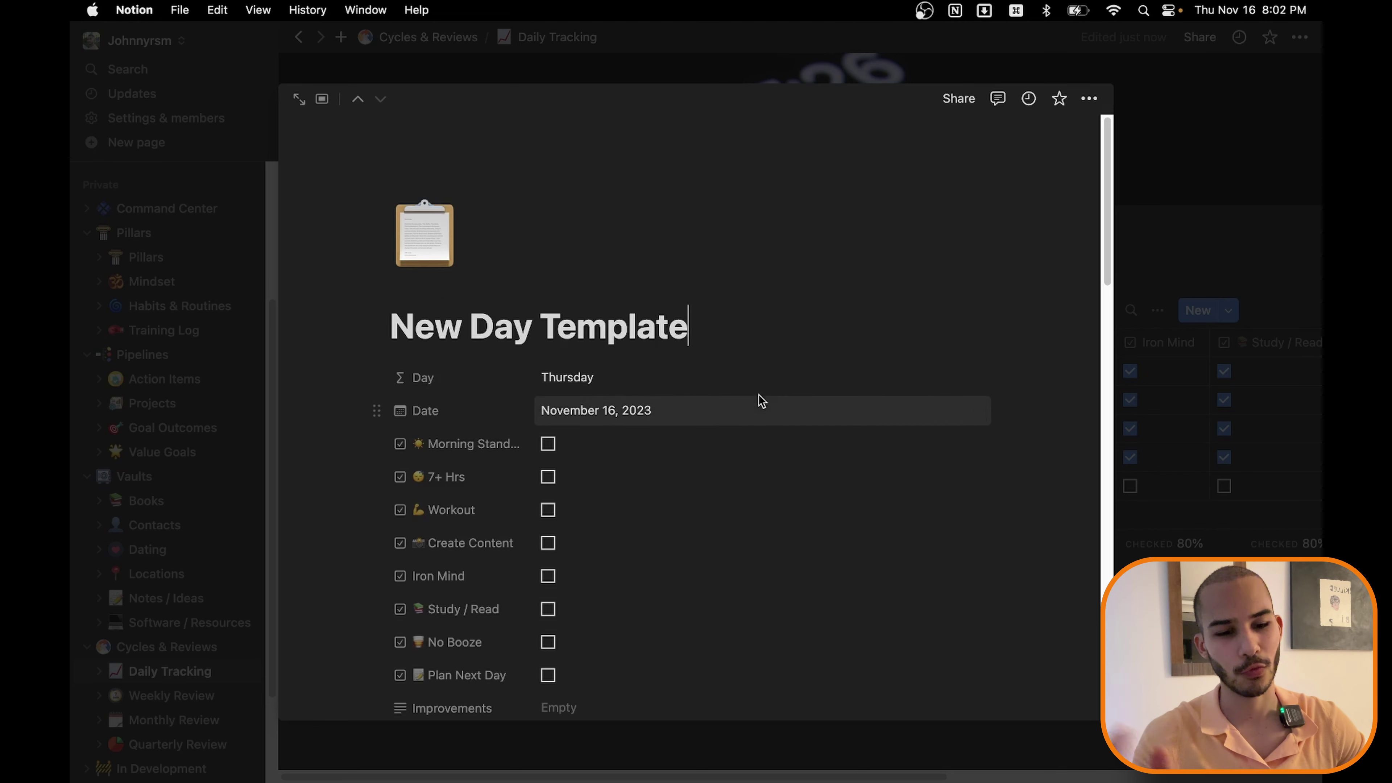
{"action": "scroll", "coordinate": [757, 278], "scroll_direction": "down", "scroll_amount": 1}
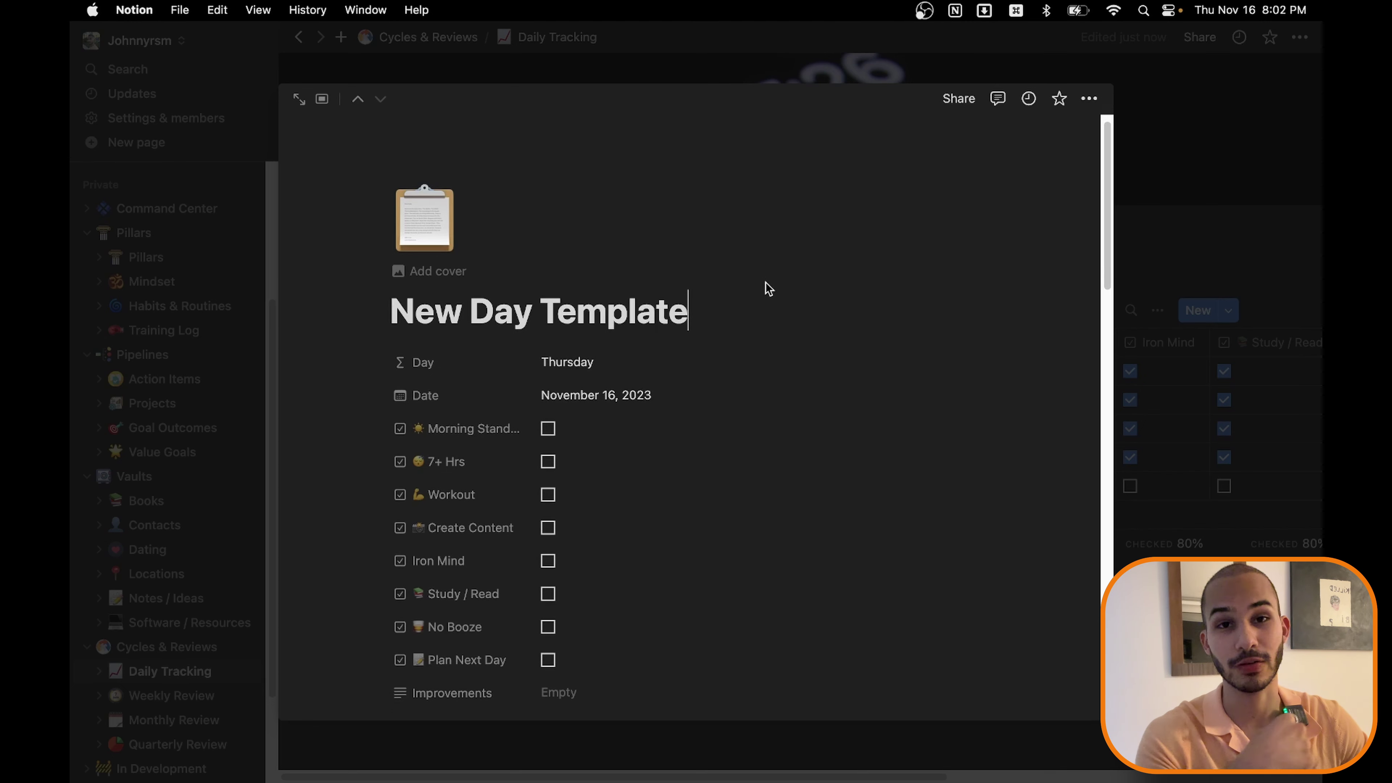
{"action": "scroll", "coordinate": [740, 274], "scroll_direction": "down", "scroll_amount": 5}
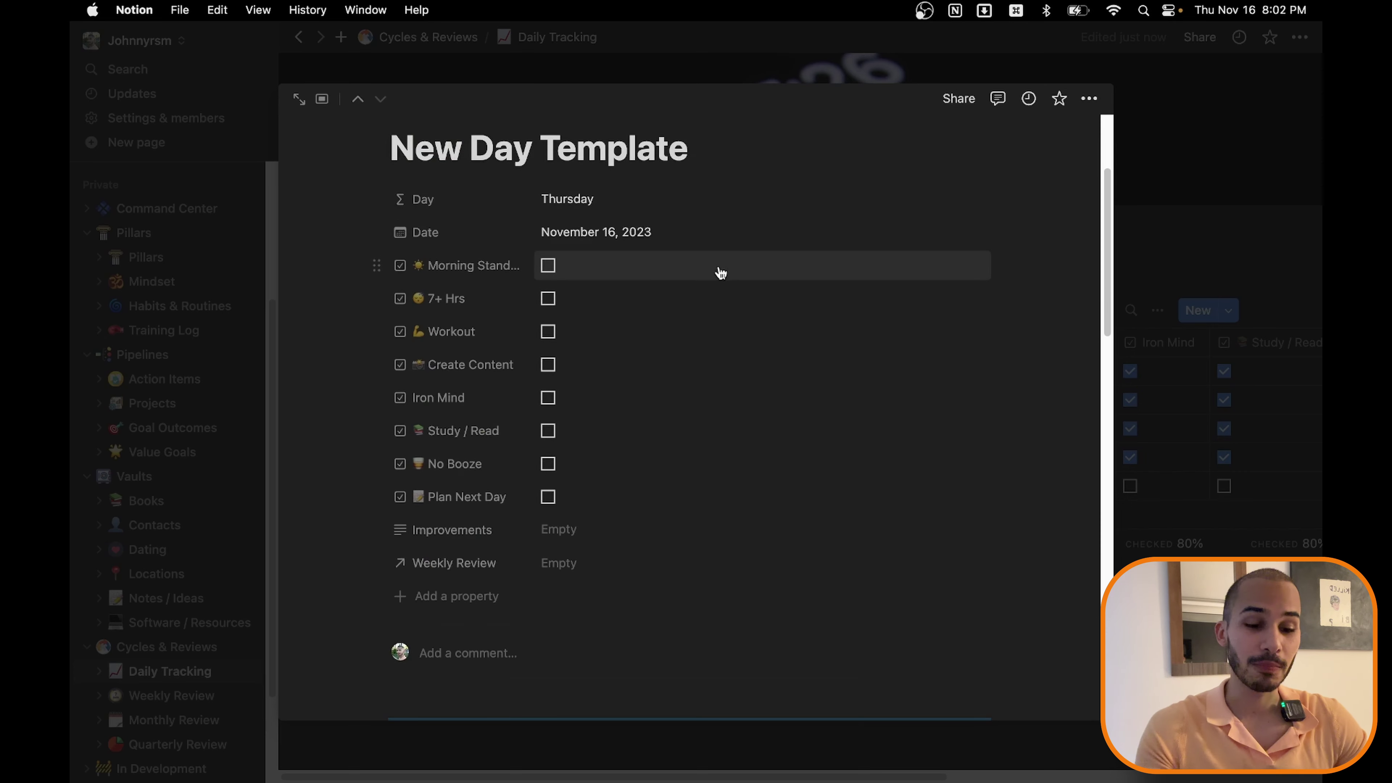
{"action": "scroll", "coordinate": [710, 342], "scroll_direction": "up", "scroll_amount": 1}
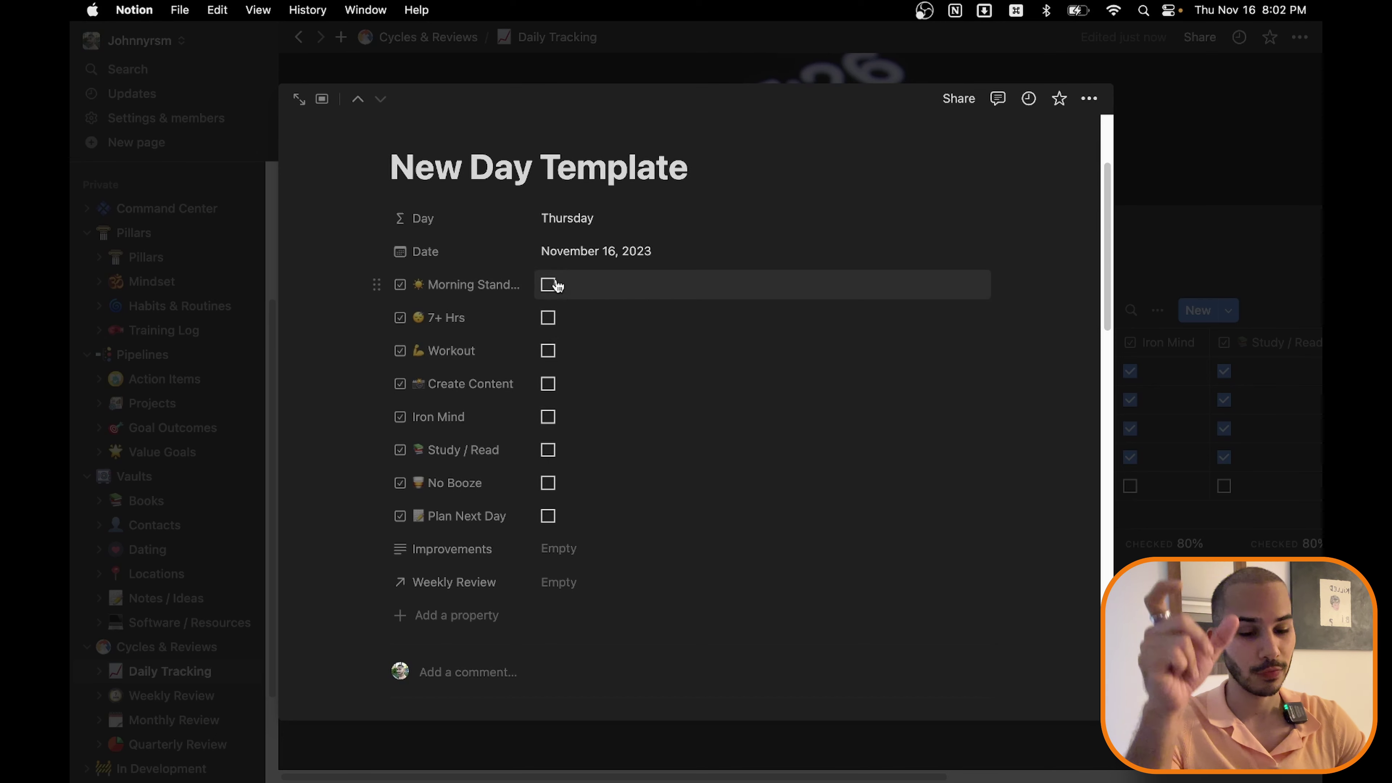
{"action": "scroll", "coordinate": [570, 341], "scroll_direction": "down", "scroll_amount": 1}
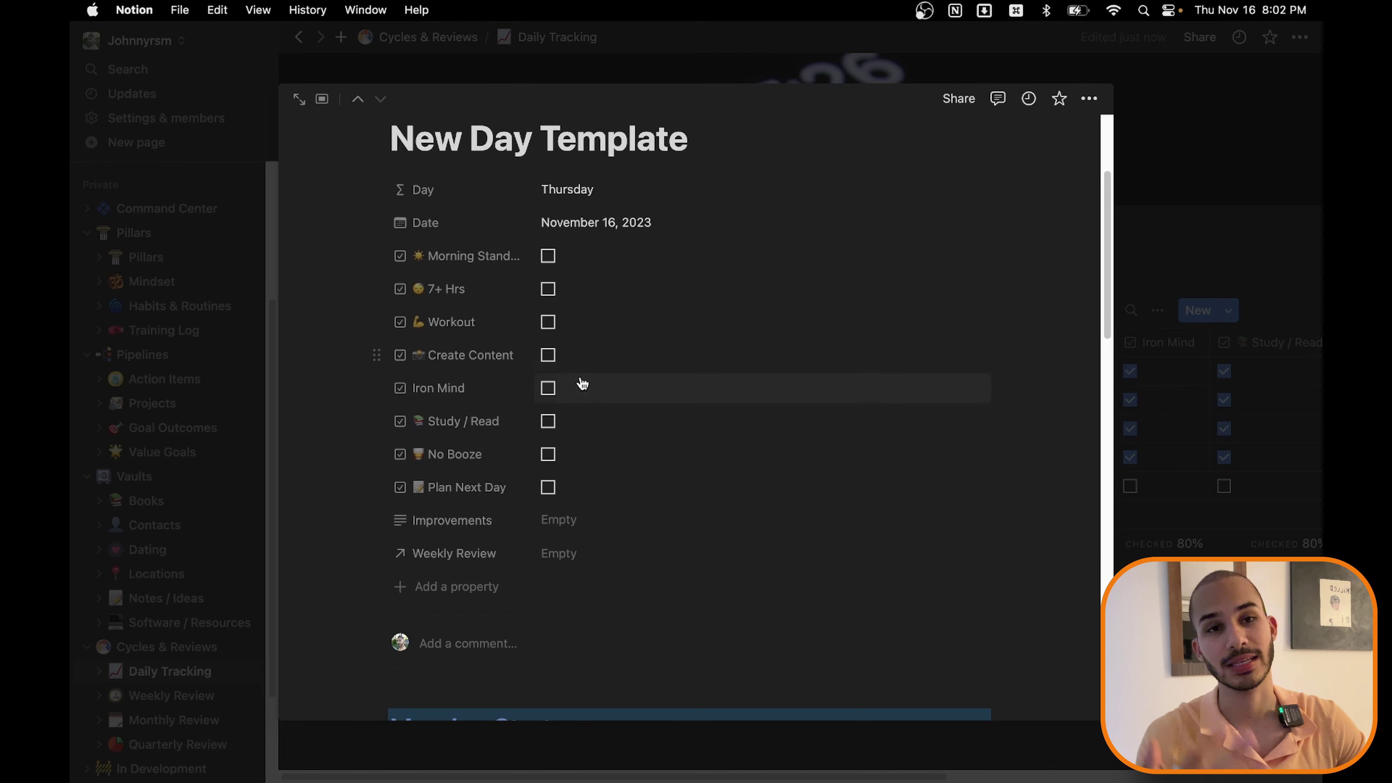
Step: Scroll the new day page down past its properties to the Morning Startup section
{"action": "scroll", "coordinate": [628, 311], "scroll_direction": "down", "scroll_amount": 1}
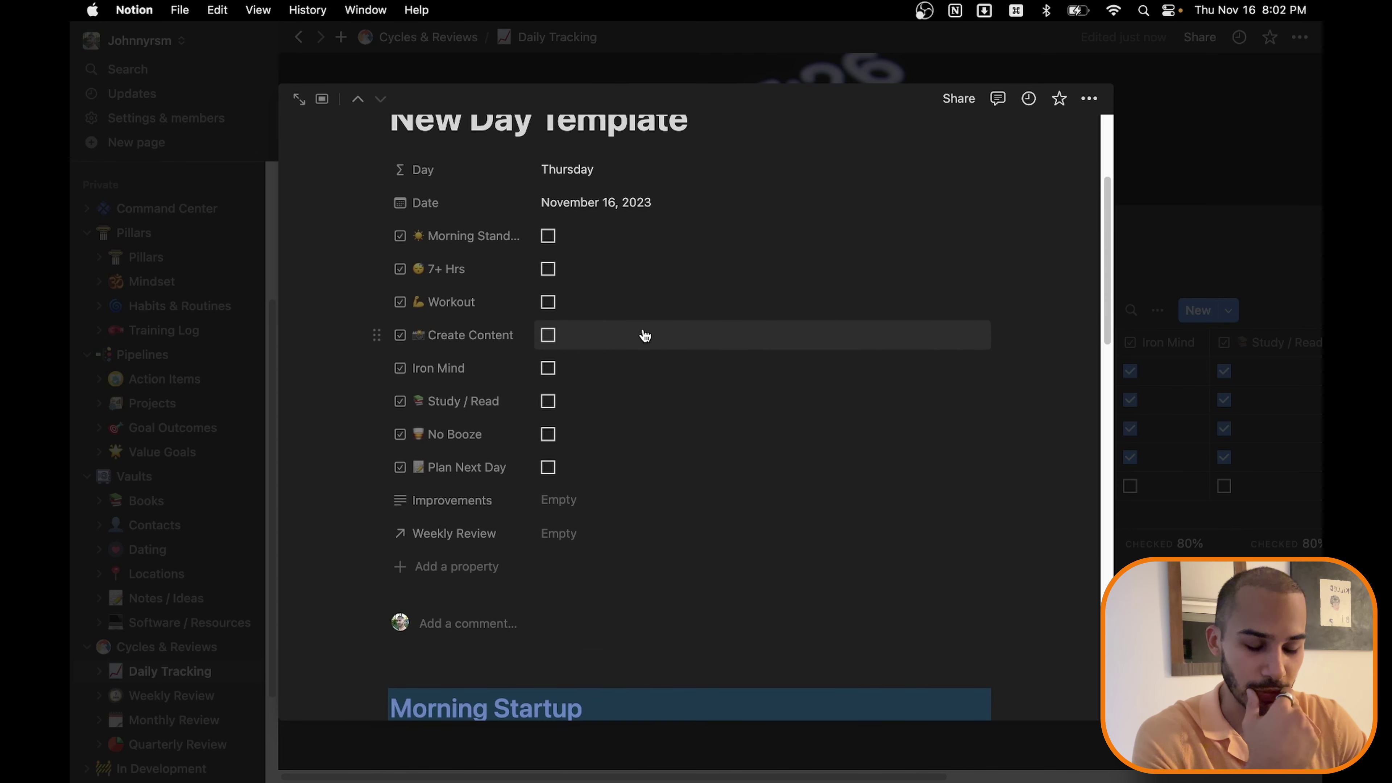
{"action": "scroll", "coordinate": [679, 362], "scroll_direction": "down", "scroll_amount": 4}
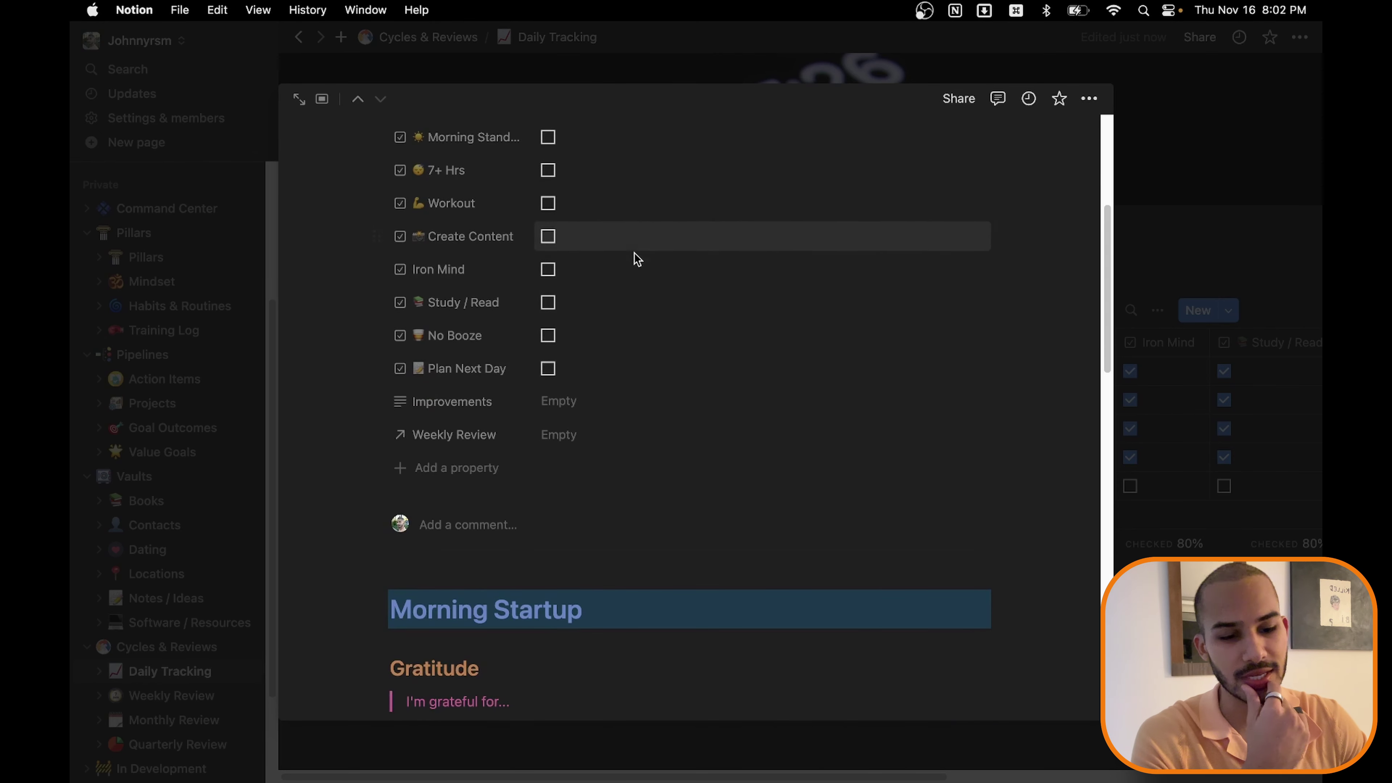
{"action": "scroll", "coordinate": [657, 307], "scroll_direction": "down", "scroll_amount": 4}
{"action": "scroll", "coordinate": [658, 307], "scroll_direction": "down", "scroll_amount": 4}
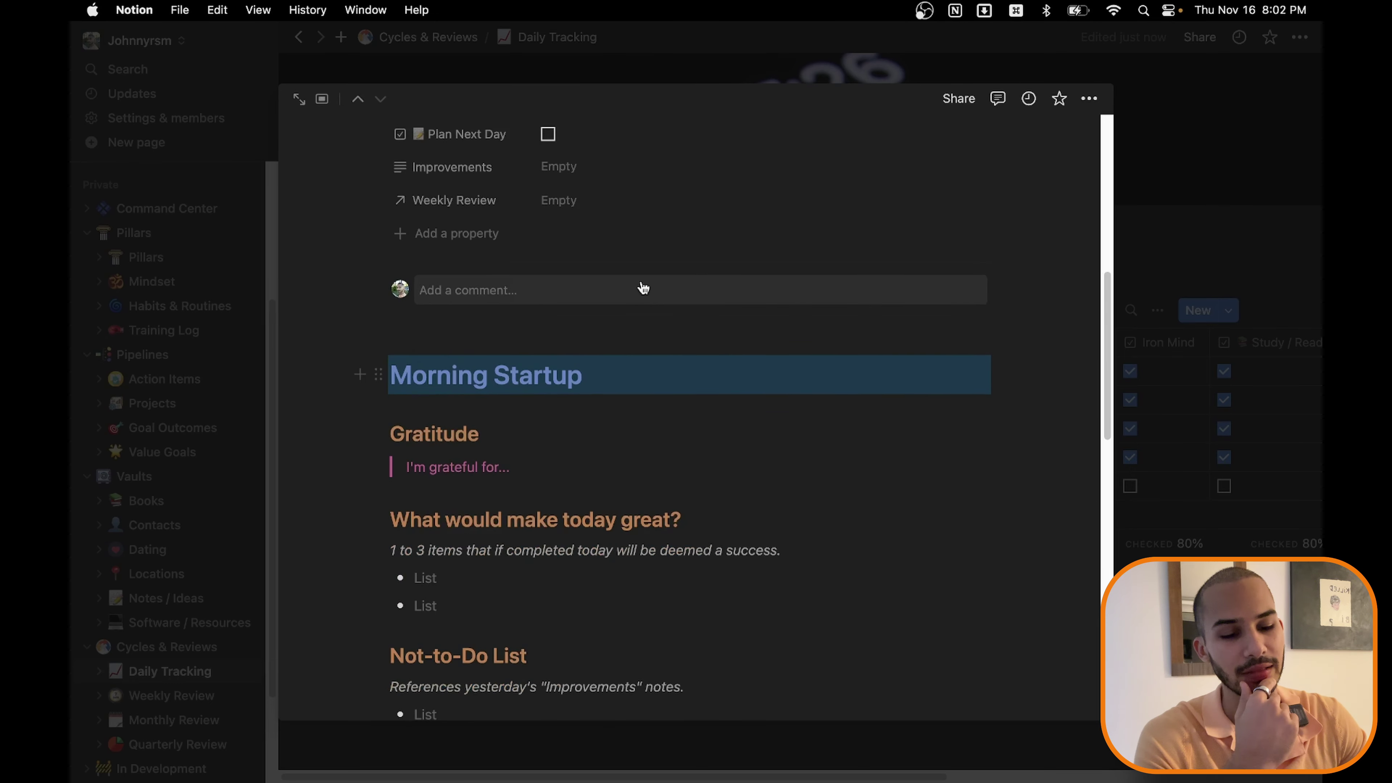
{"action": "scroll", "coordinate": [662, 343], "scroll_direction": "down", "scroll_amount": 2}
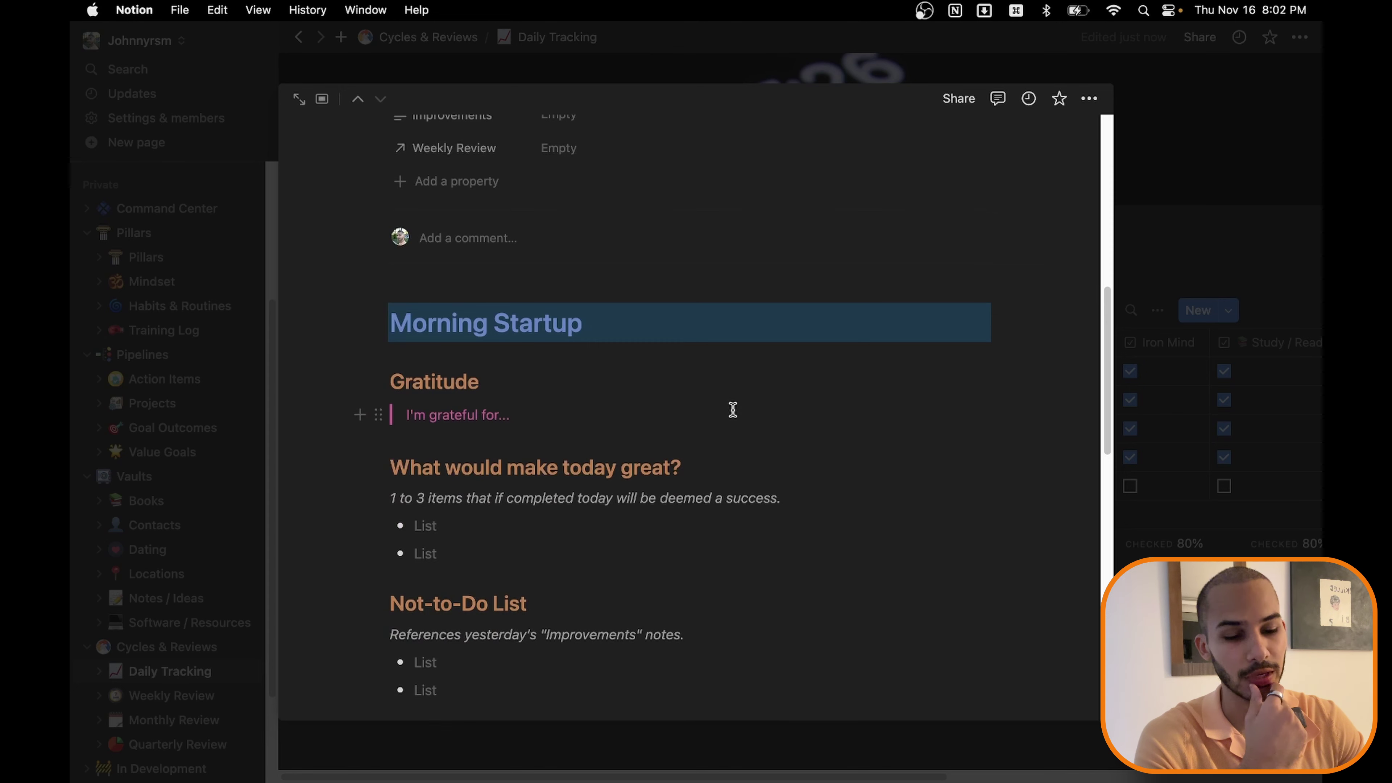
{"action": "scroll", "coordinate": [670, 346], "scroll_direction": "down", "scroll_amount": 2}
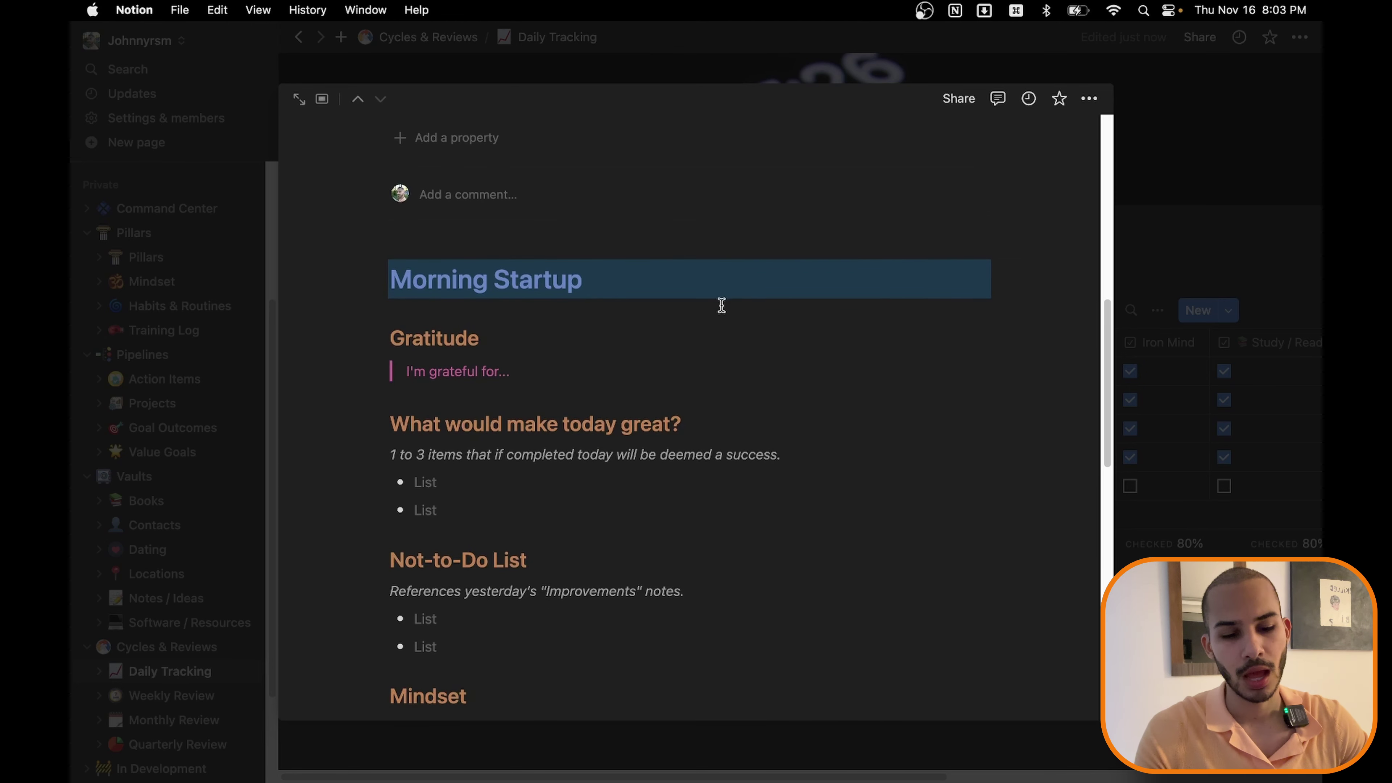
{"action": "scroll", "coordinate": [707, 313], "scroll_direction": "down", "scroll_amount": 1}
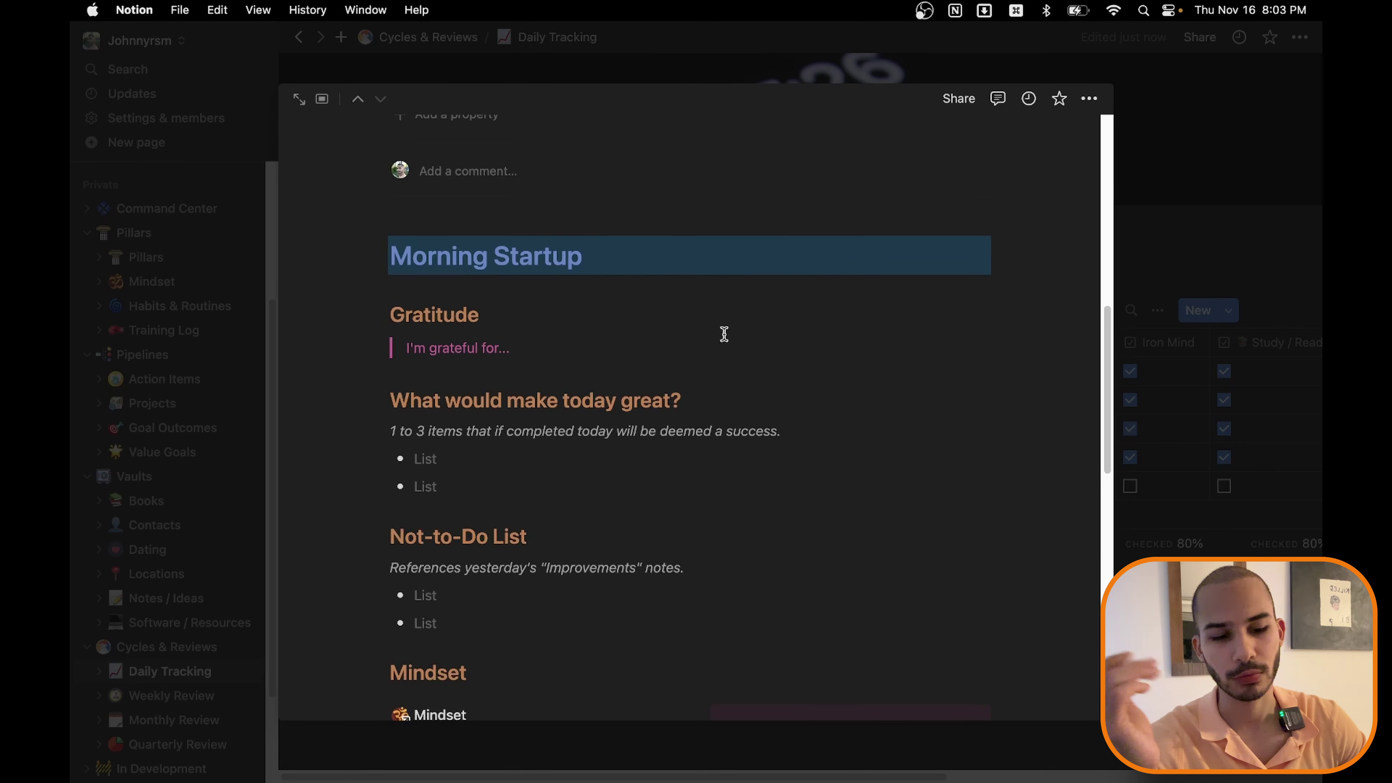
{"action": "scroll", "coordinate": [692, 285], "scroll_direction": "down", "scroll_amount": 4}
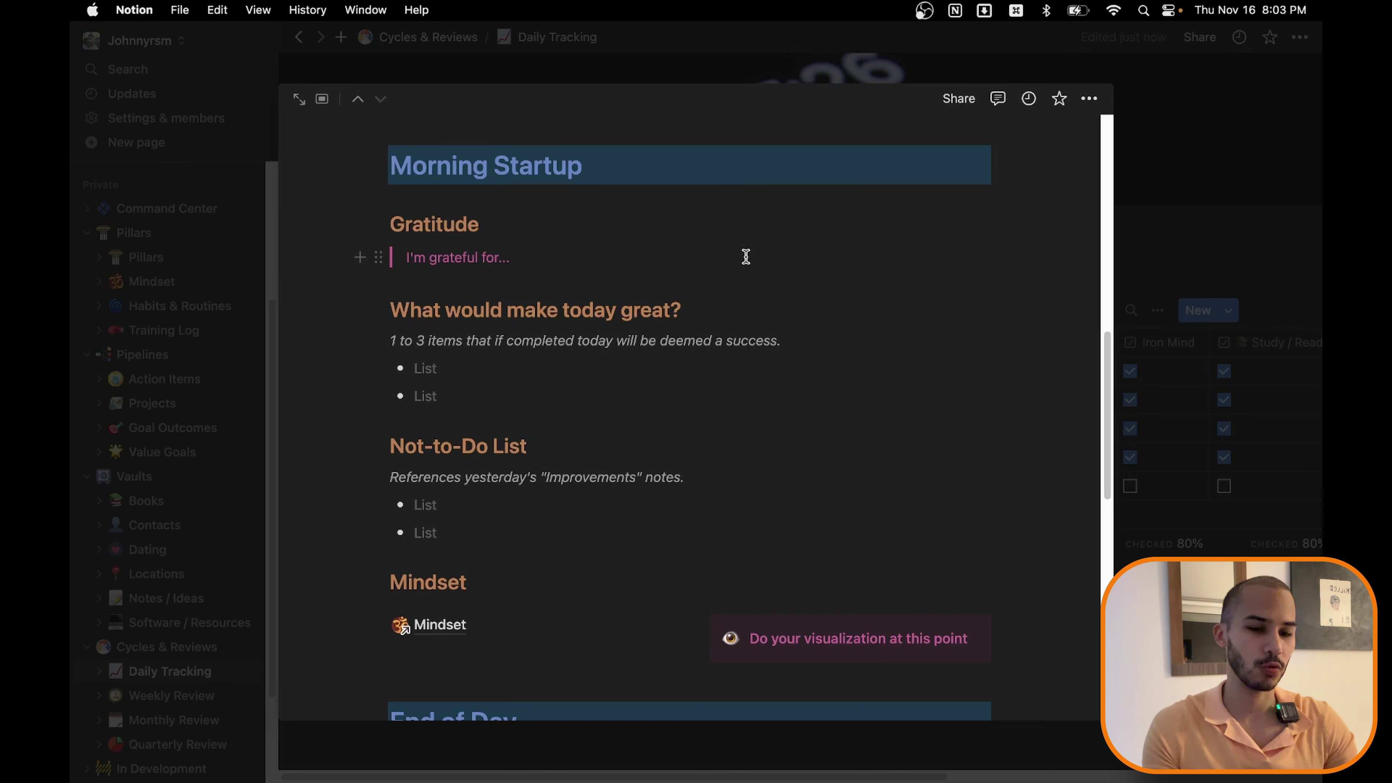
Step: Write 'For a new day, my health, my family, my girlfriend.' below the Gratitude quote
{"action": "key", "text": "Return"}
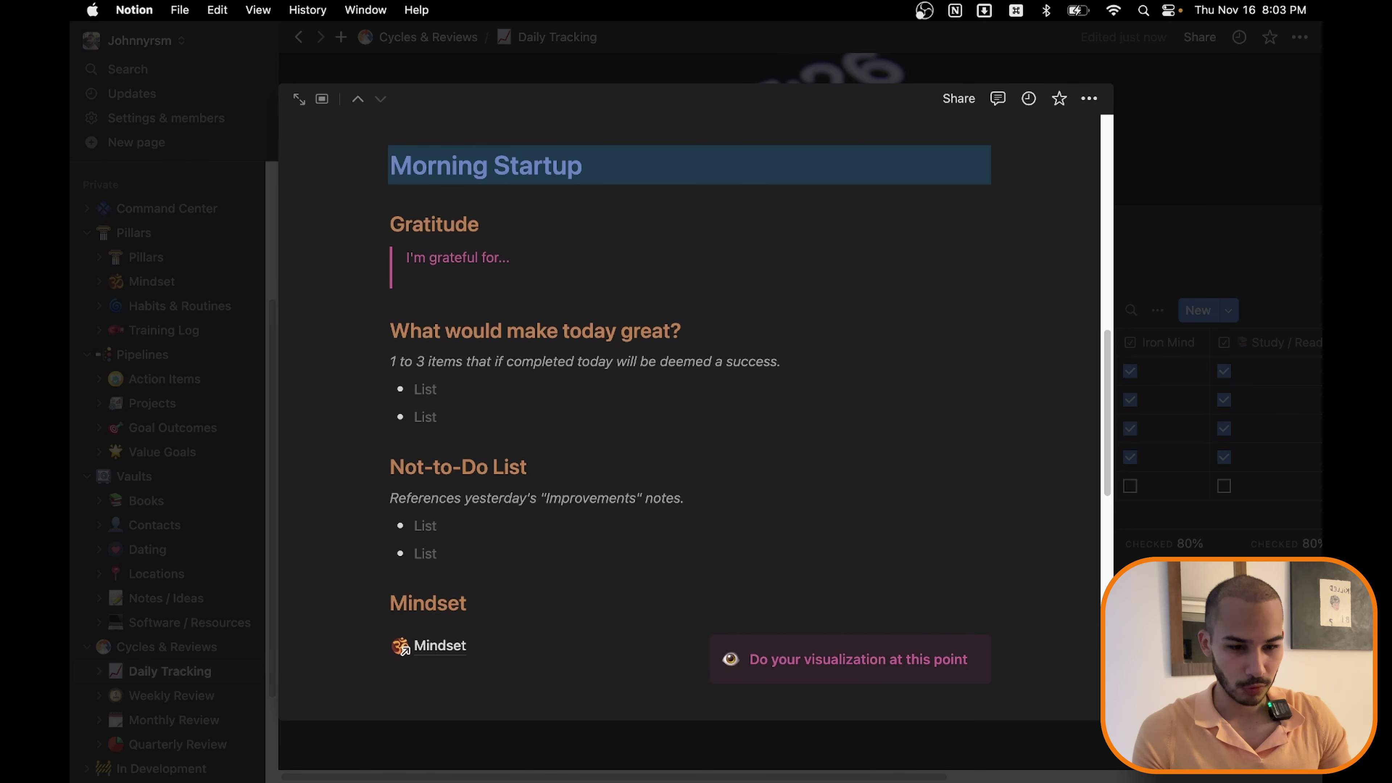
{"action": "key", "text": "BackSpace"}
{"action": "key", "text": "Return"}
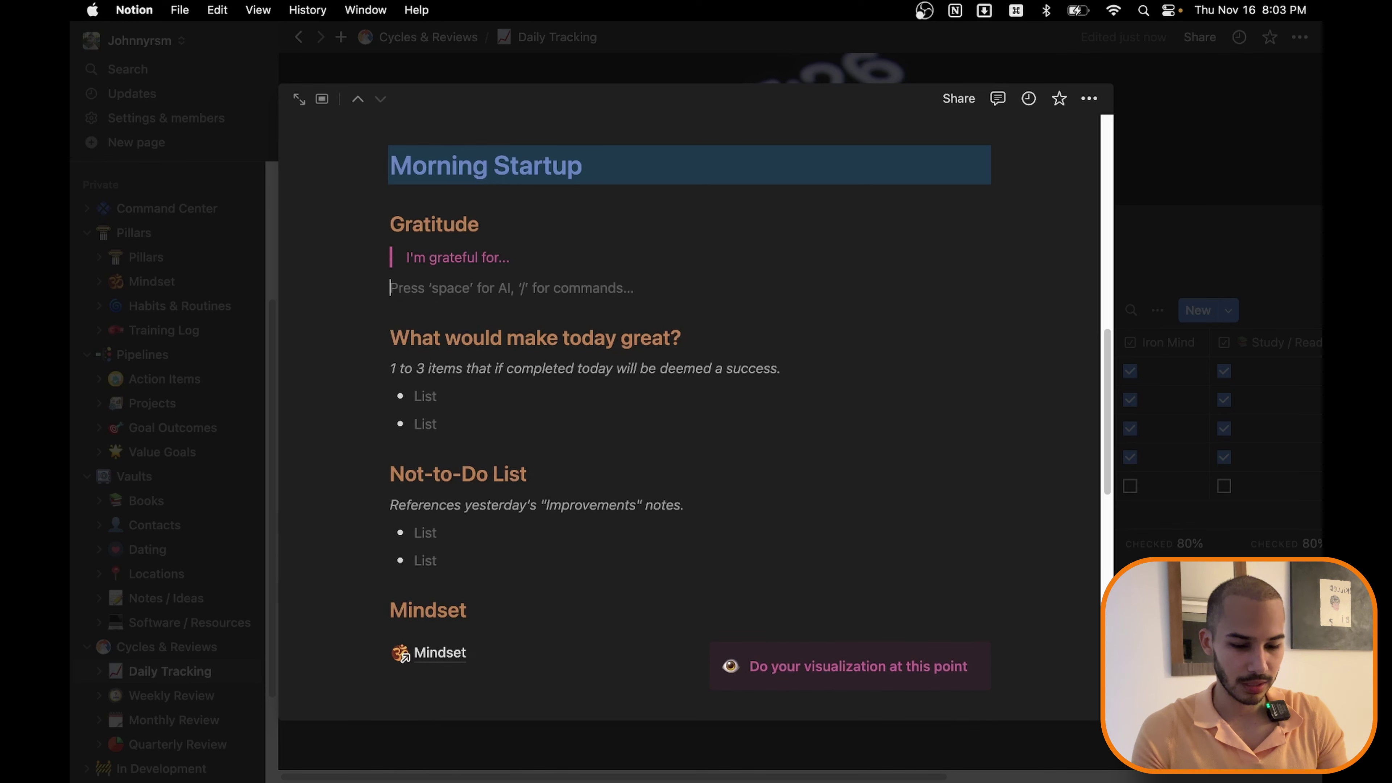
{"action": "type", "text": "For a new day"}
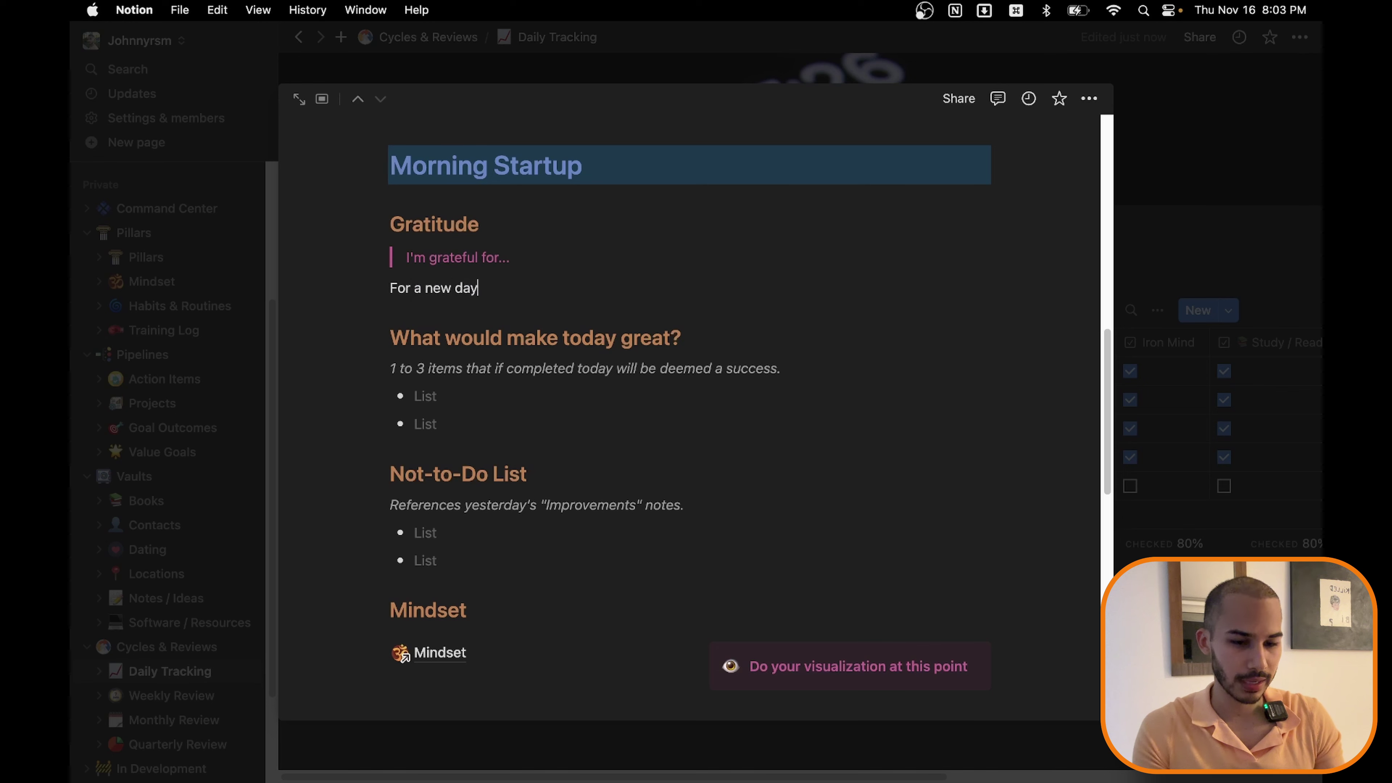
{"action": "type", "text": ","}
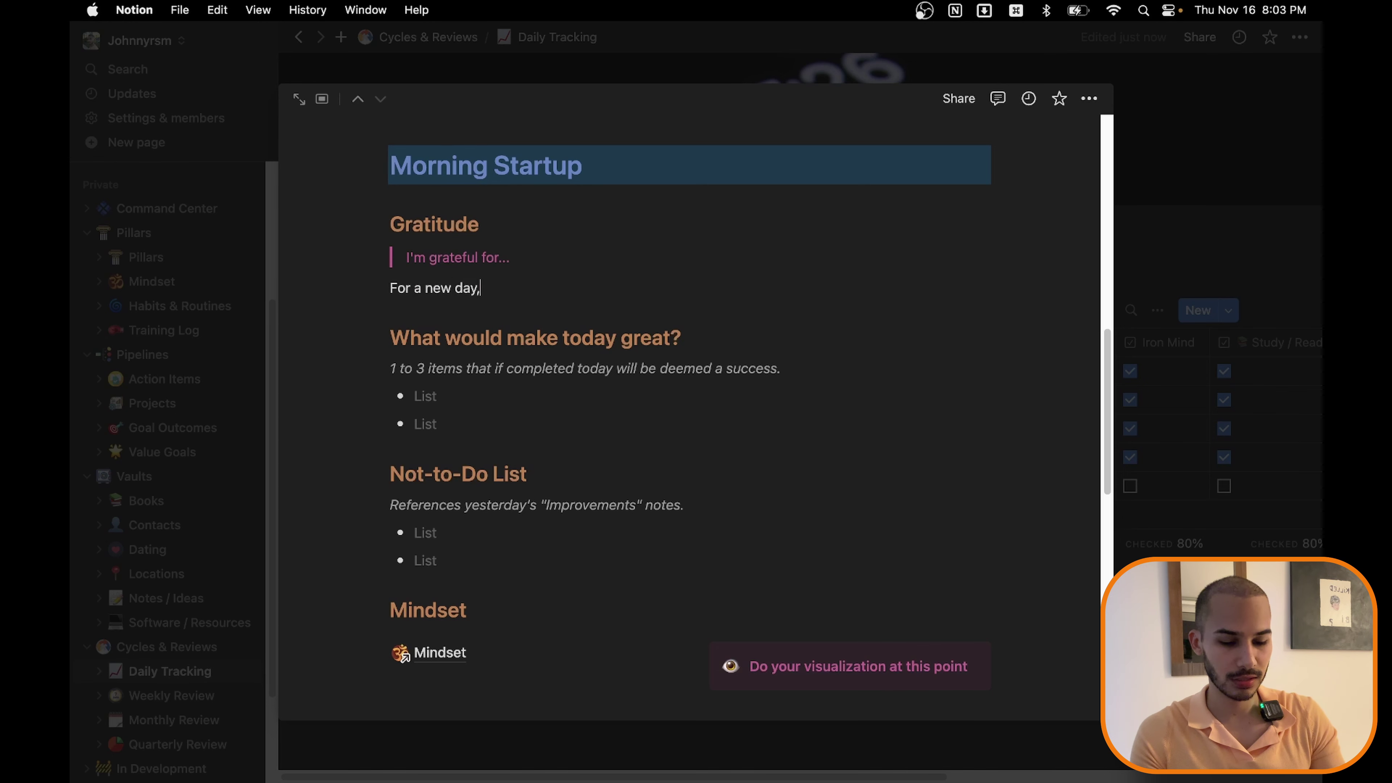
{"action": "type", "text": " my health"}
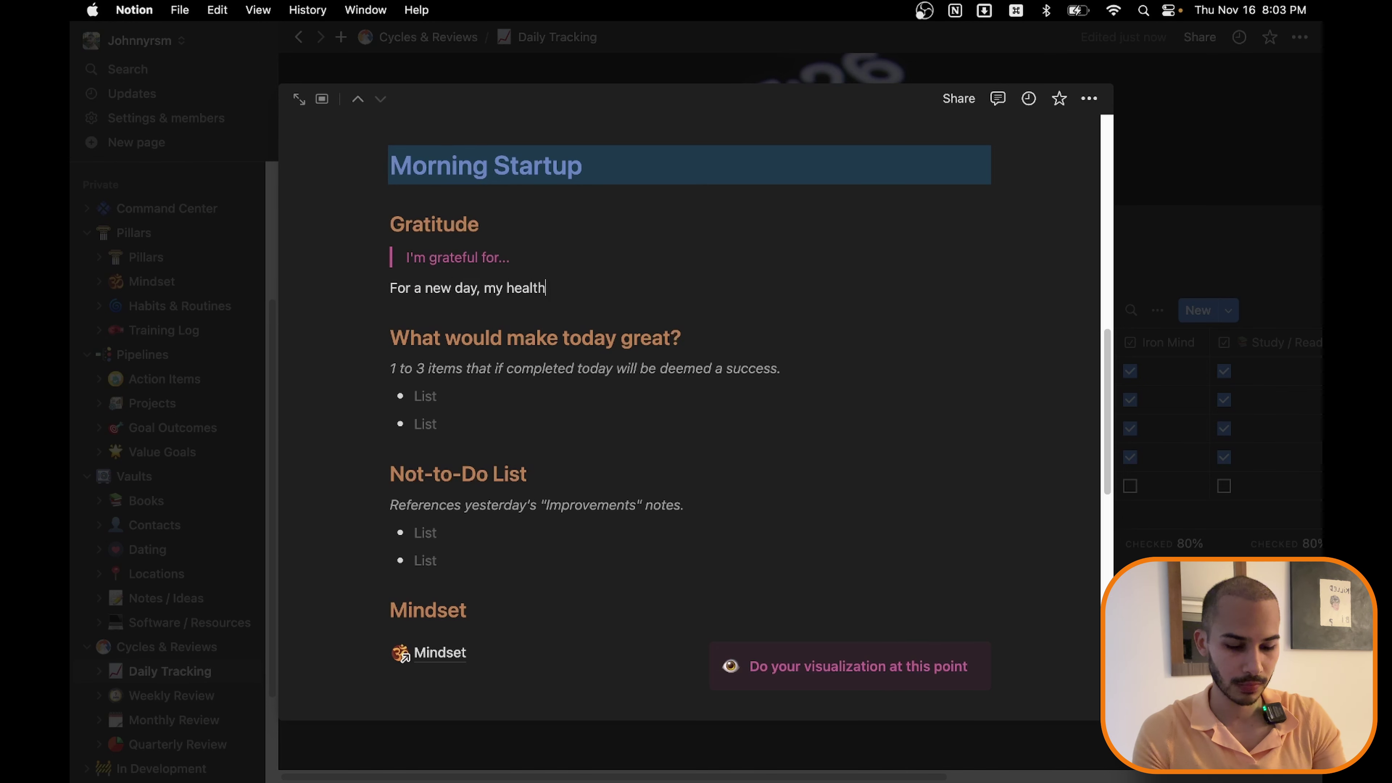
{"action": "type", "text": ", my family"}
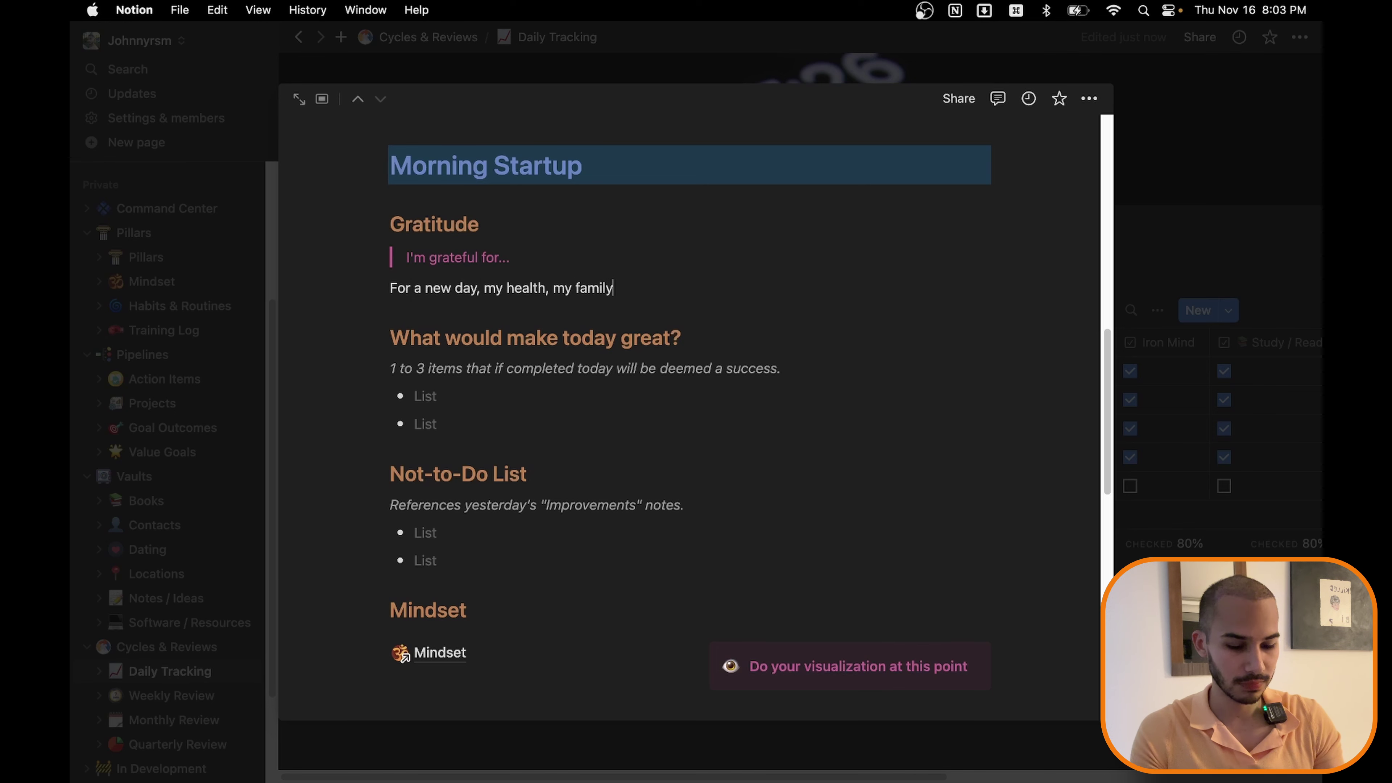
{"action": "type", "text": ", my gr"}
{"action": "key", "text": "BackSpace"}
{"action": "key", "text": "BackSpace"}
{"action": "key", "text": "BackSpace"}
{"action": "key", "text": "BackSpace"}
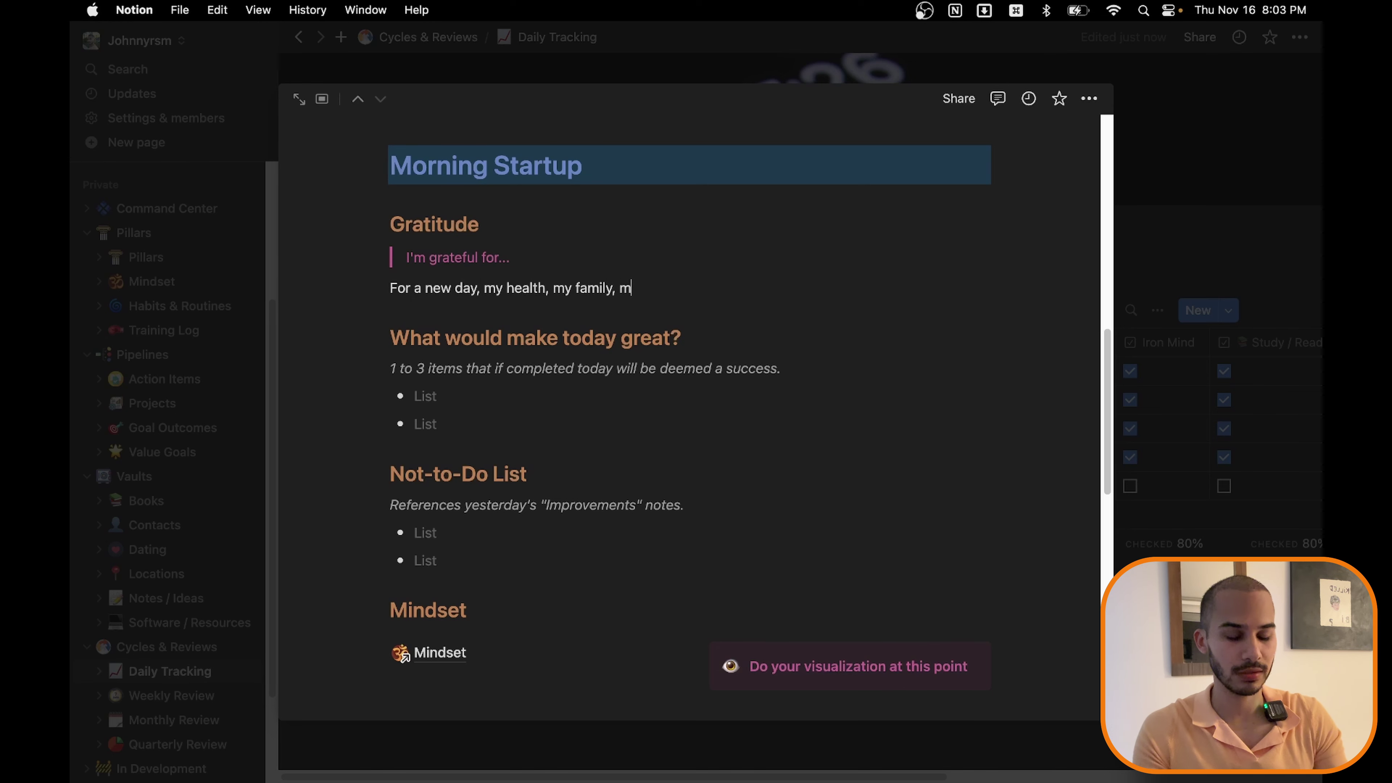
{"action": "type", "text": "y girlfriend."}
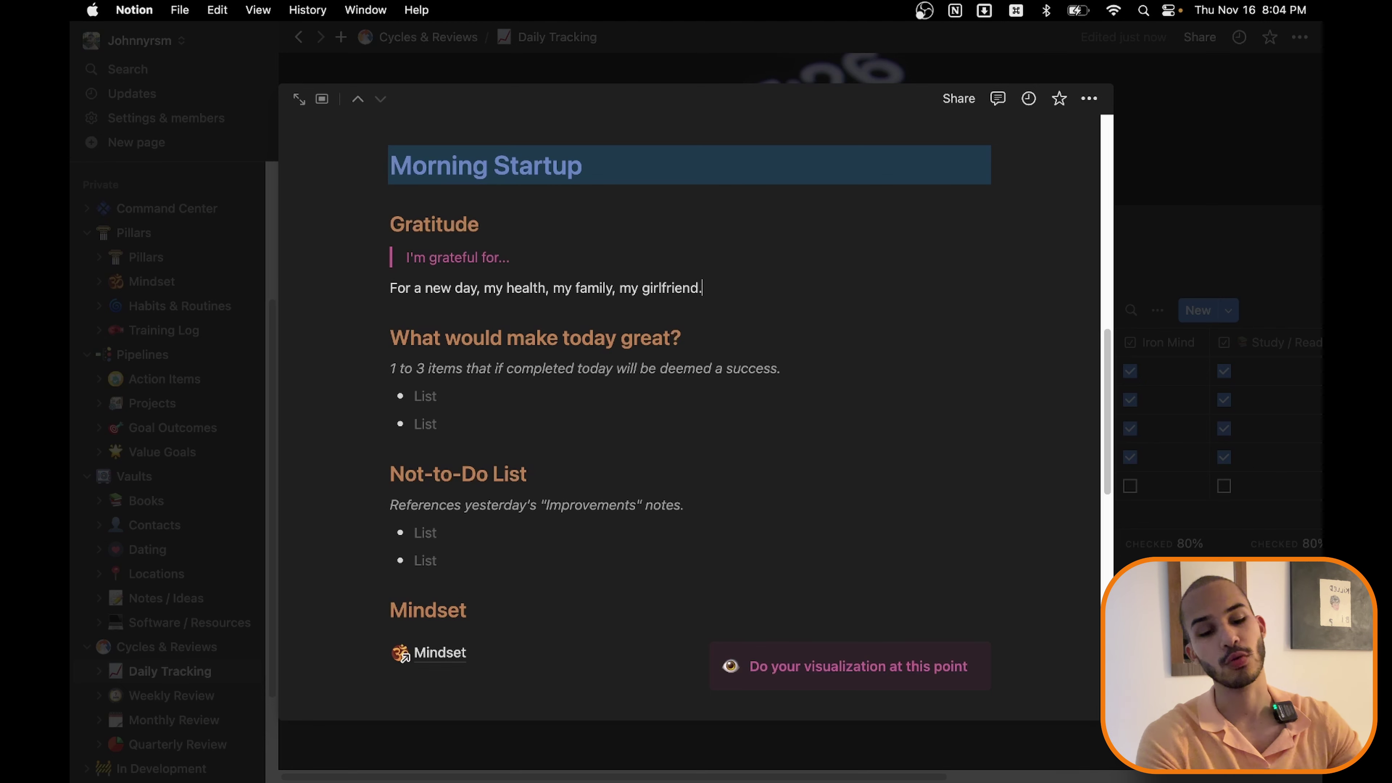
{"action": "scroll", "coordinate": [724, 253], "scroll_direction": "down", "scroll_amount": 3}
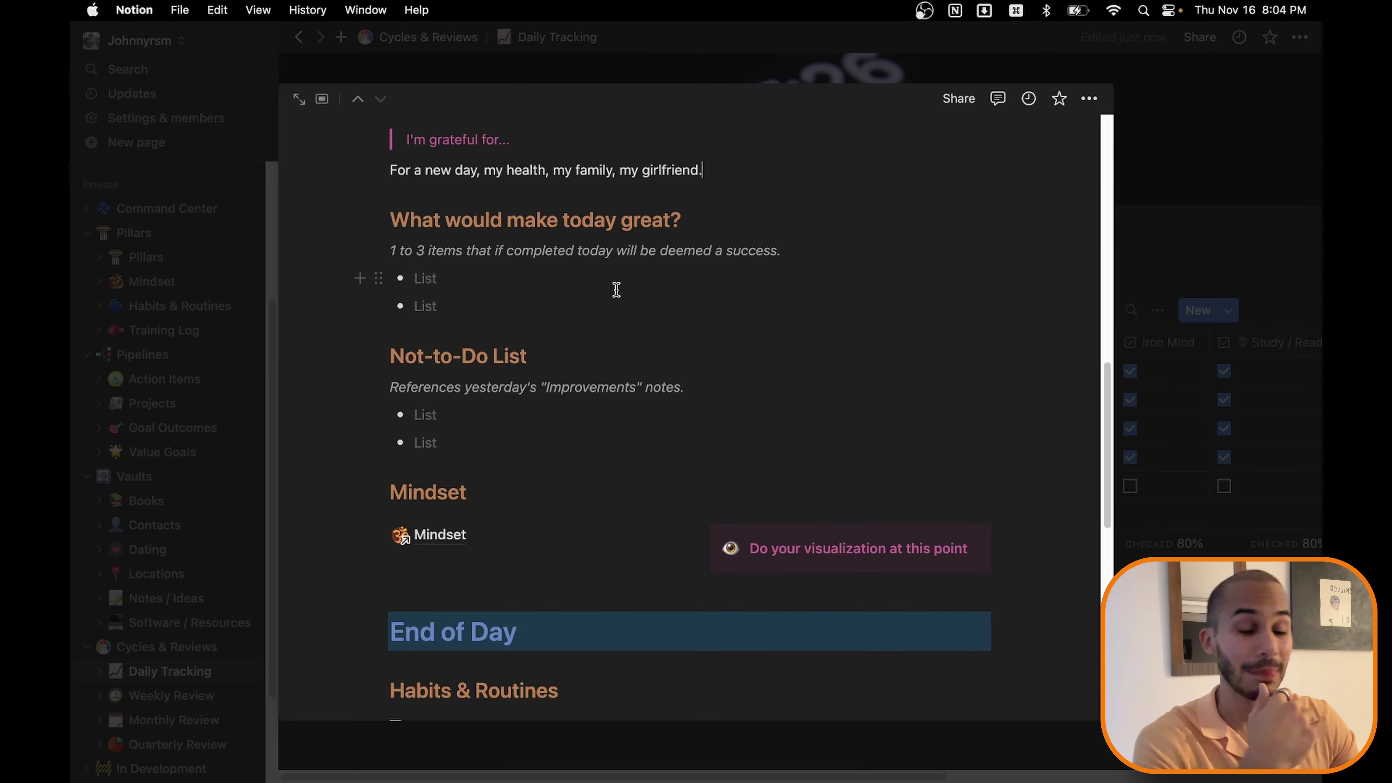
{"action": "scroll", "coordinate": [613, 305], "scroll_direction": "up", "scroll_amount": 2}
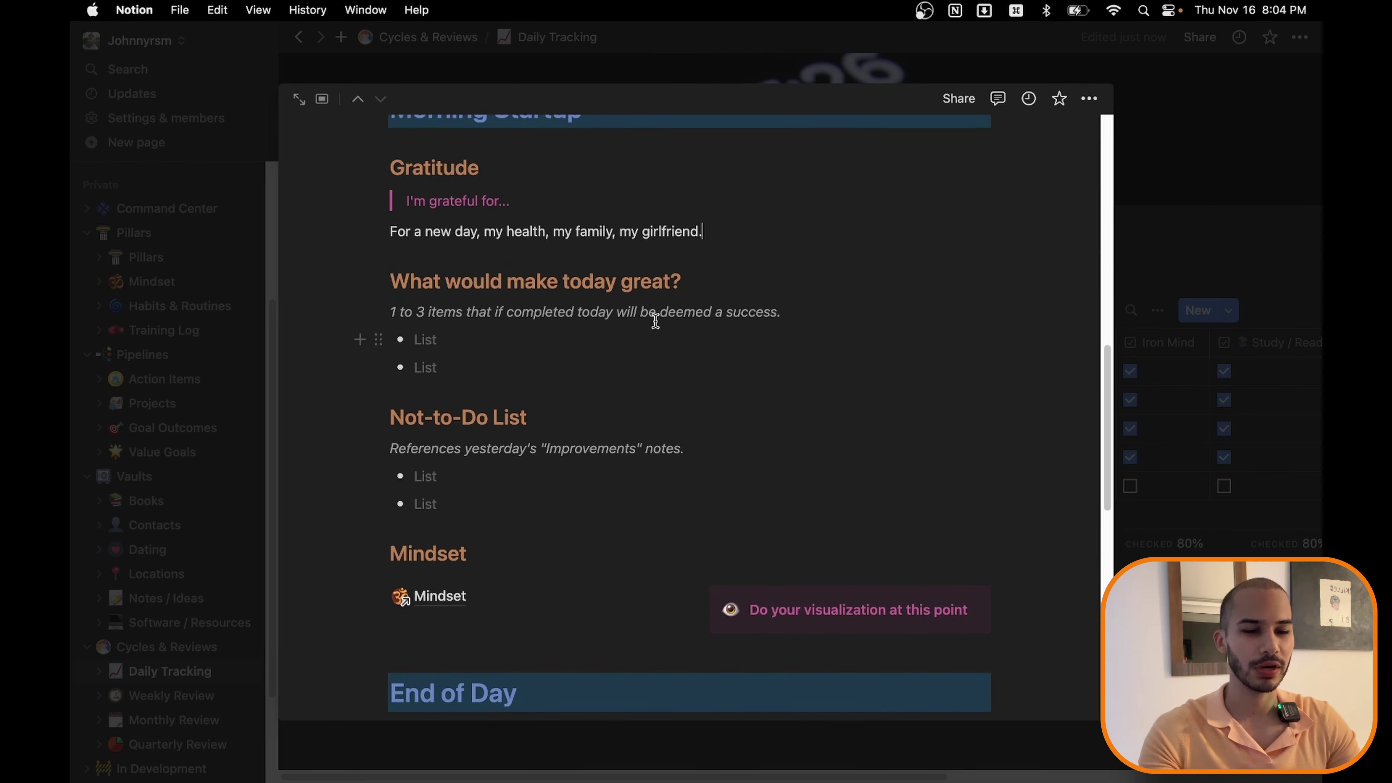
{"action": "scroll", "coordinate": [507, 144], "scroll_direction": "up", "scroll_amount": 1}
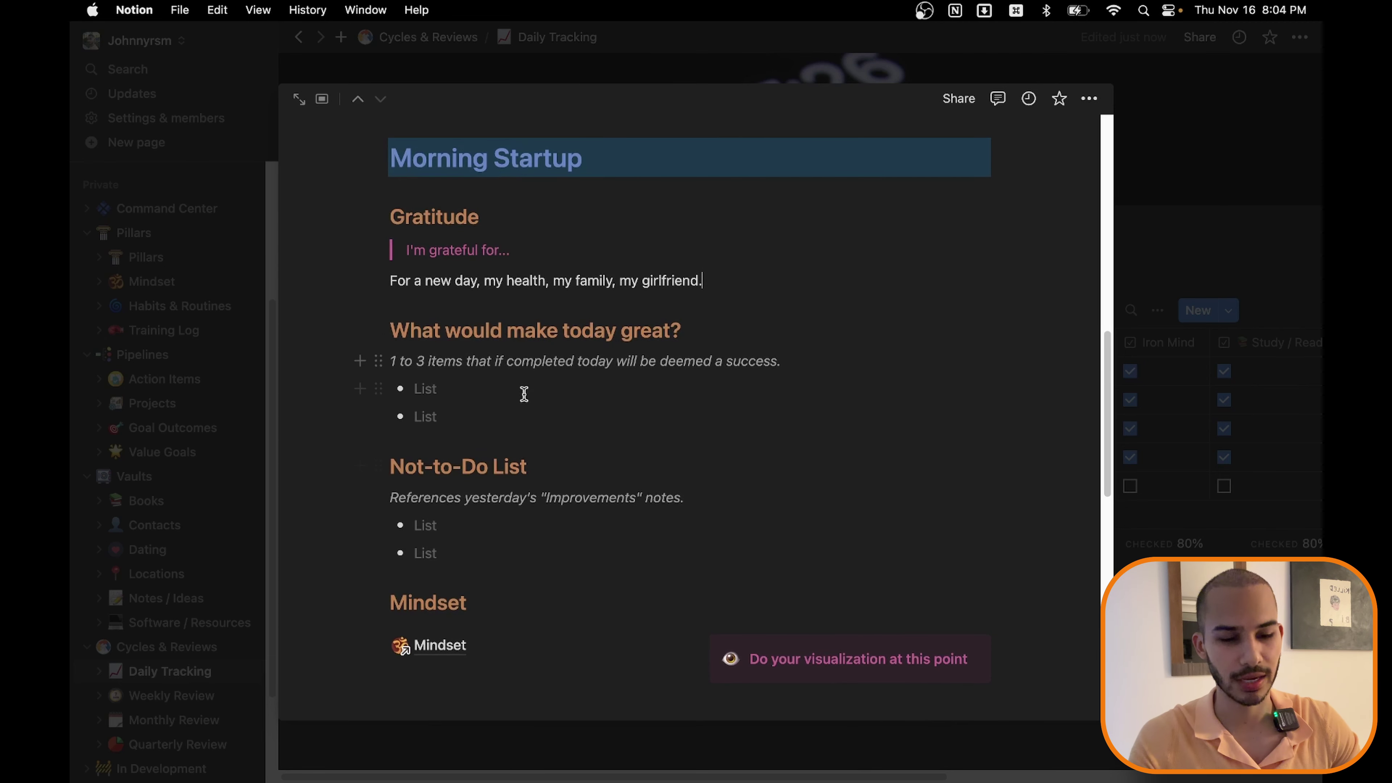
{"action": "scroll", "coordinate": [520, 390], "scroll_direction": "down", "scroll_amount": 1}
{"action": "left_click", "coordinate": [550, 372]}
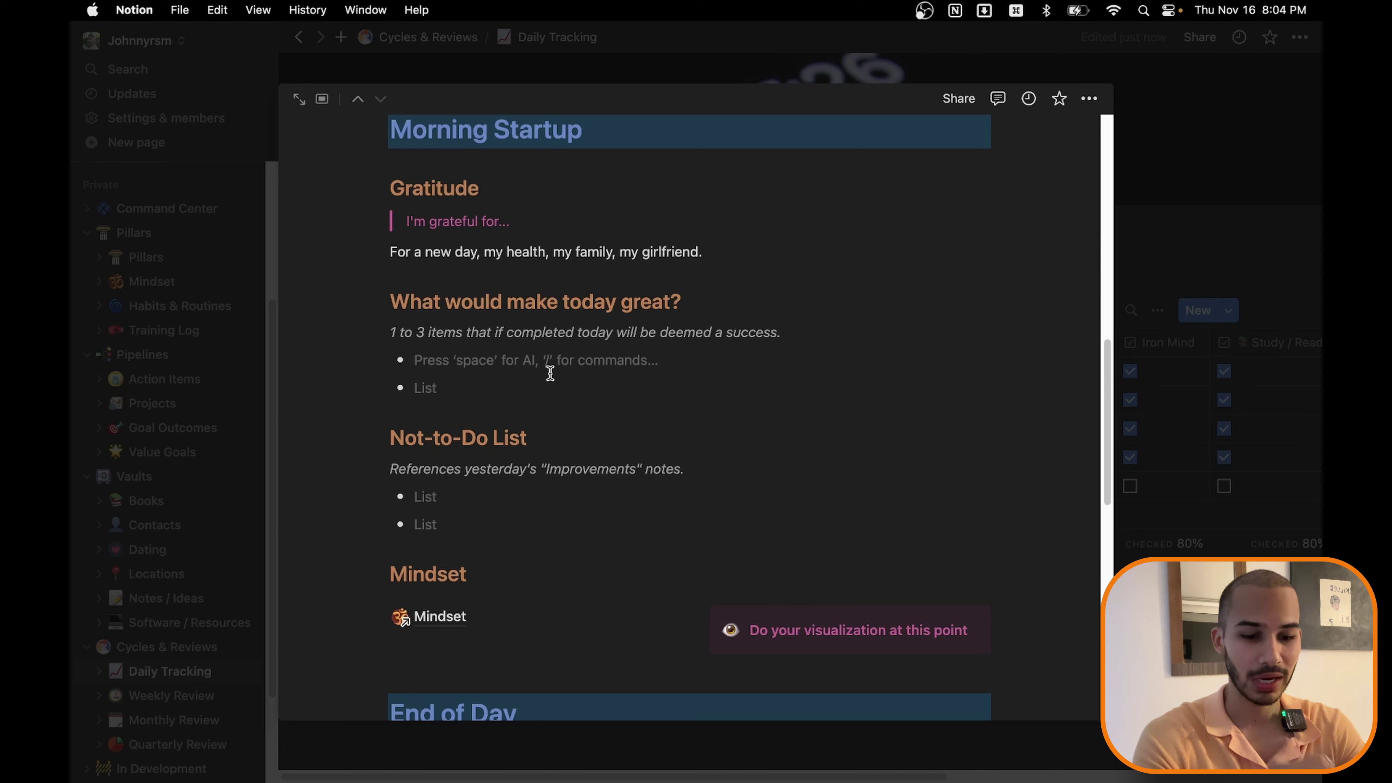
Step: Enter 'Record 1 YouTube Video' and 'Write SOP for YouTube Video editing' as today's goals
{"action": "type", "text": "Record "}
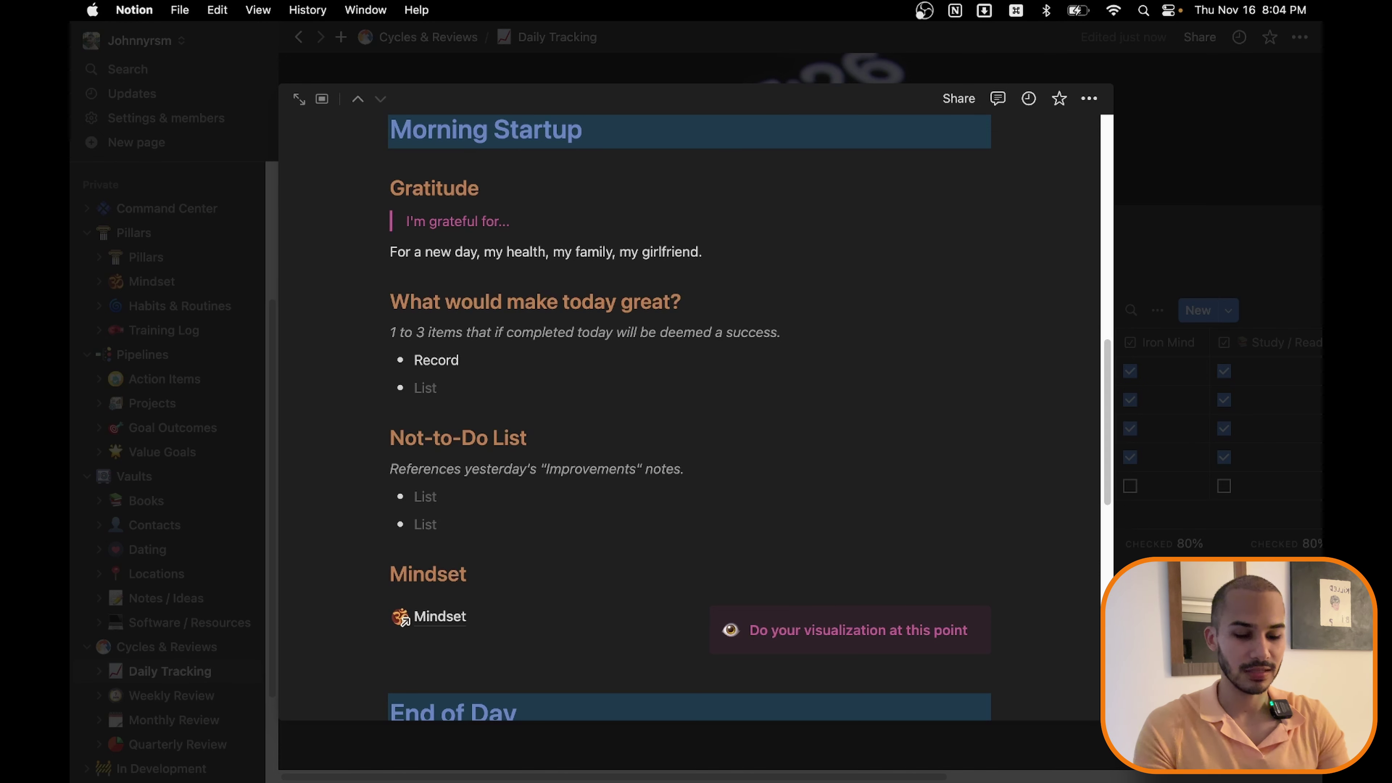
{"action": "type", "text": "1 YouTube"}
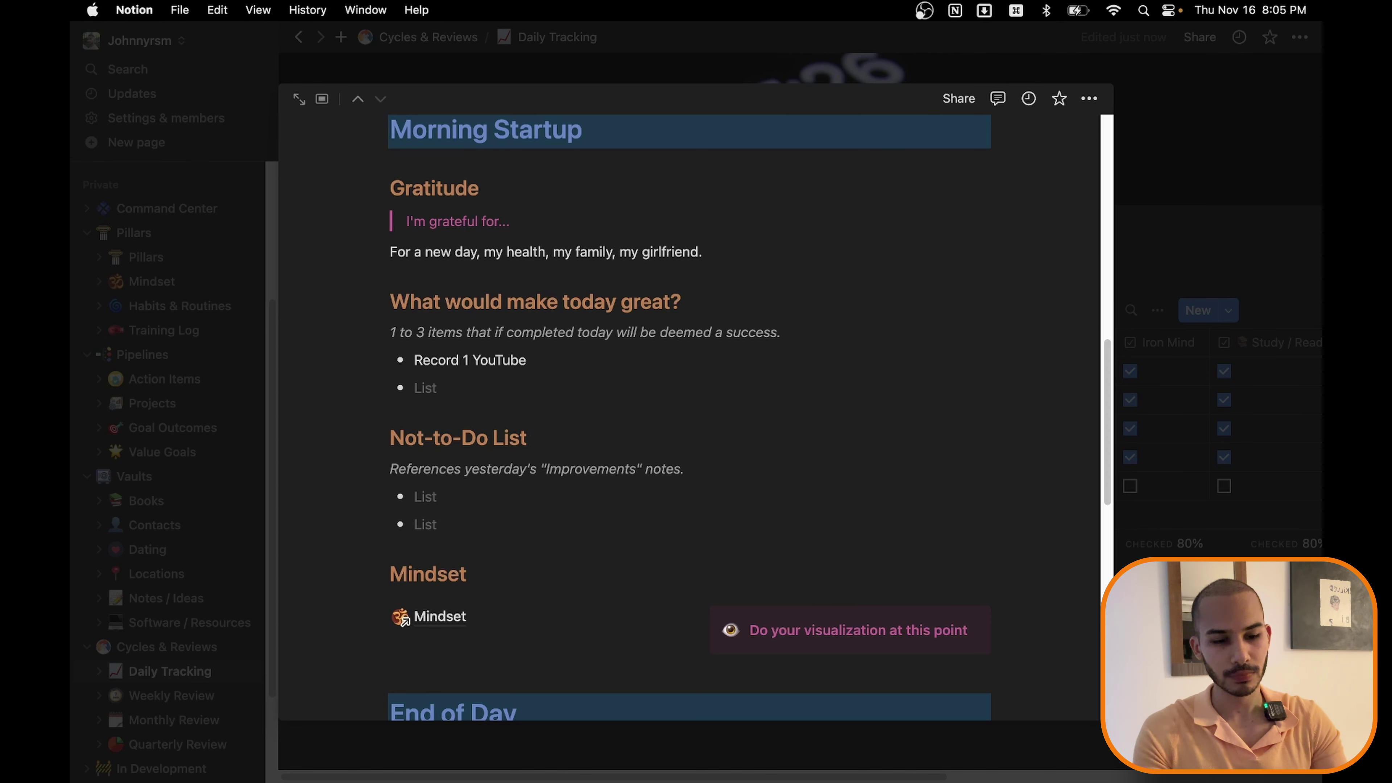
{"action": "type", "text": "Video"}
{"action": "left_click", "coordinate": [415, 387]}
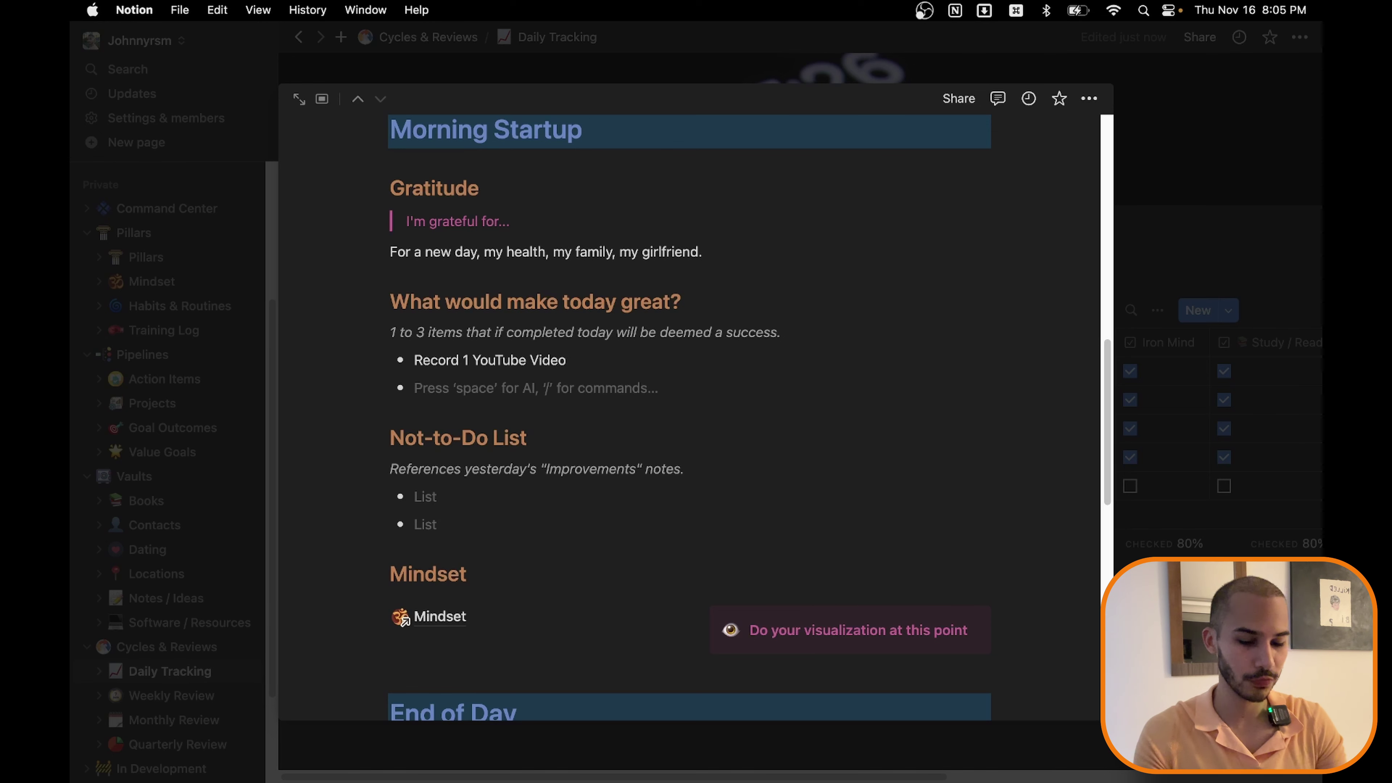
{"action": "type", "text": "Write Sa"}
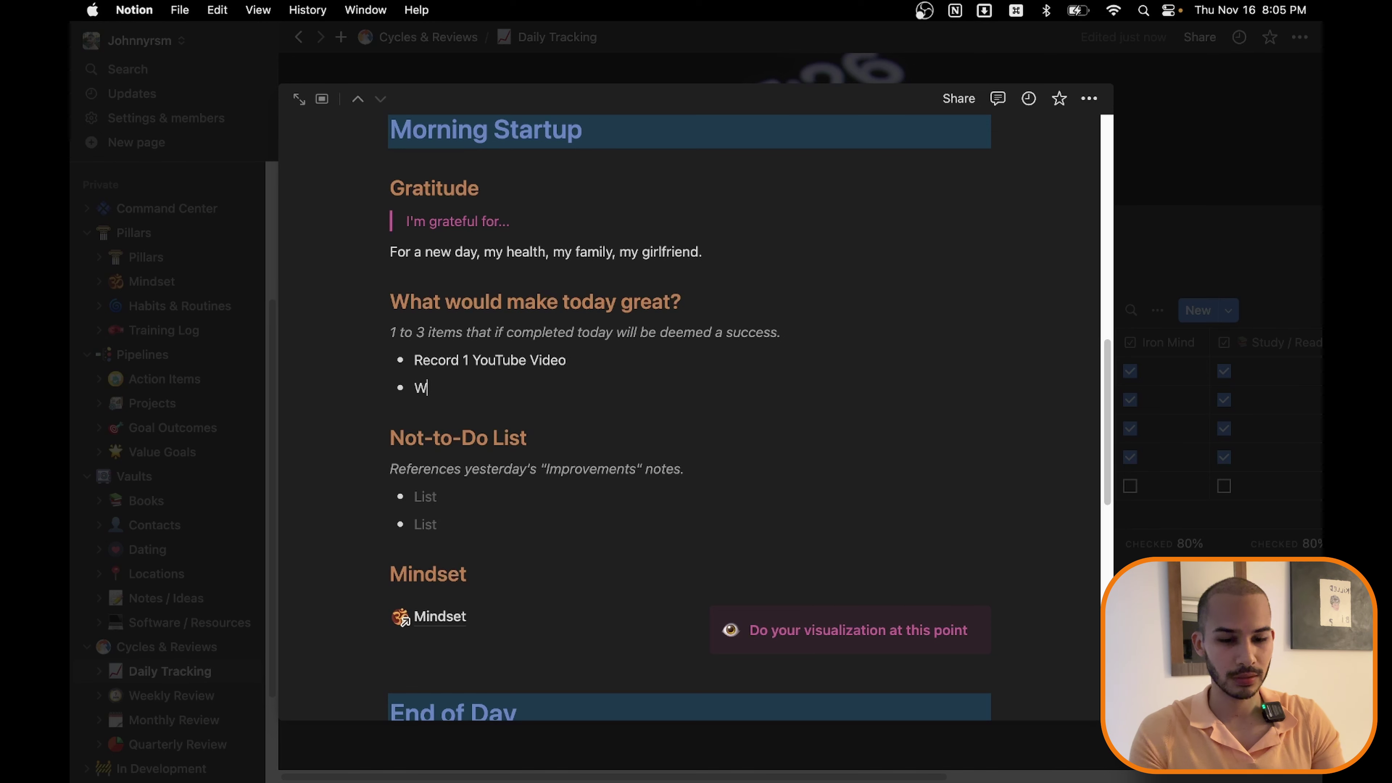
{"action": "key", "text": "BackSpace"}
{"action": "key", "text": "BackSpace"}
{"action": "type", "text": "SOP fo"}
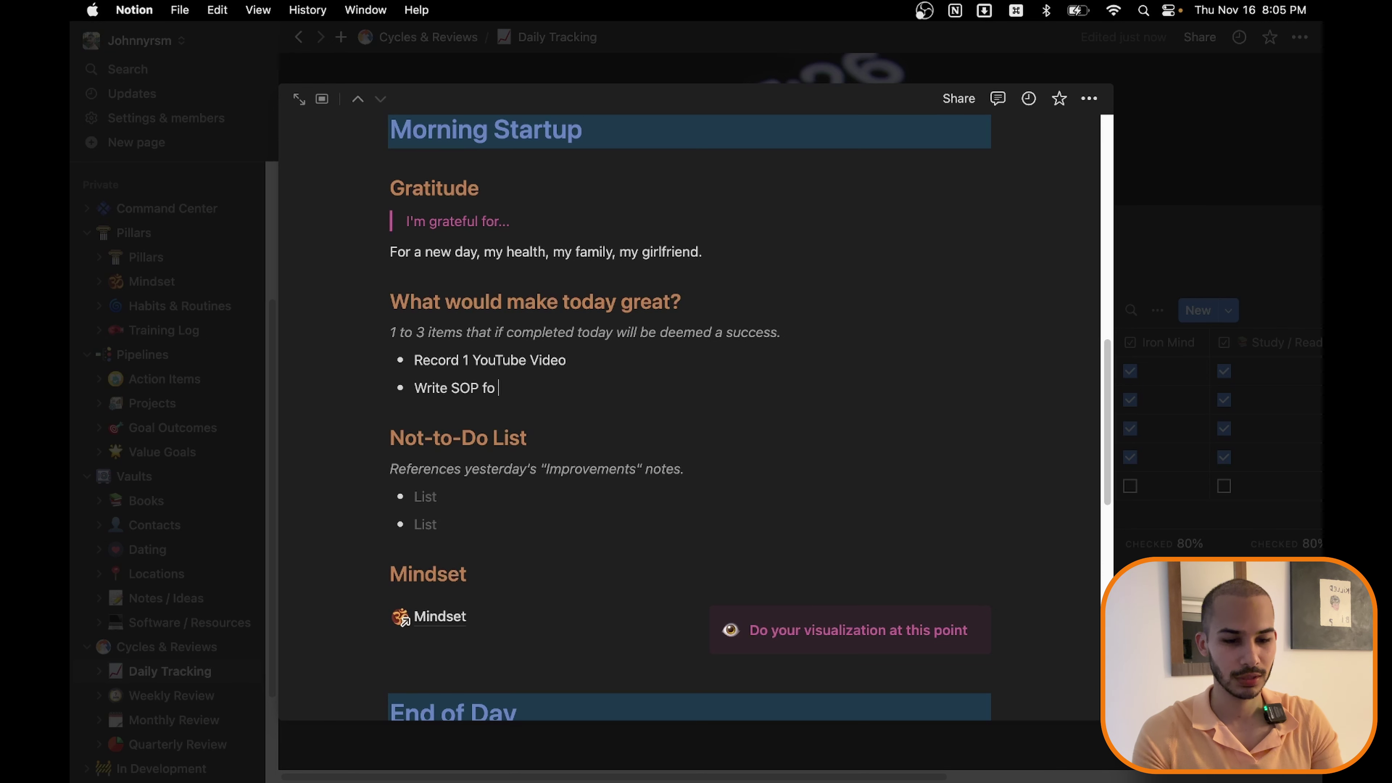
{"action": "type", "text": "r YouTube Video editing"}
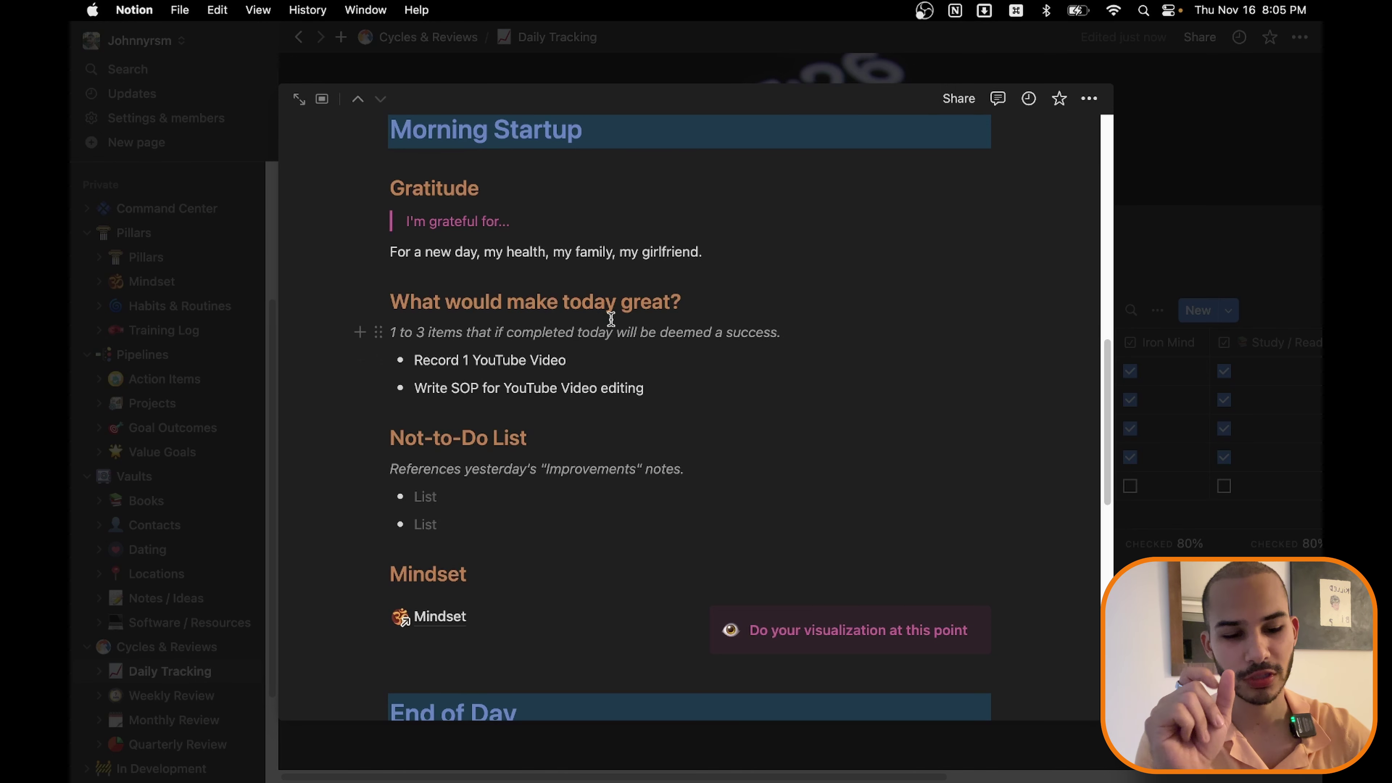
Step: Add 'Waste time watching shorts' and 'Drink Alcohol' as the two Not-to-Do List bullets
{"action": "scroll", "coordinate": [612, 320], "scroll_direction": "down", "scroll_amount": 3}
{"action": "scroll", "coordinate": [611, 319], "scroll_direction": "down", "scroll_amount": 7}
{"action": "key", "text": "Down"}
{"action": "key", "text": "Down"}
{"action": "key", "text": "Down"}
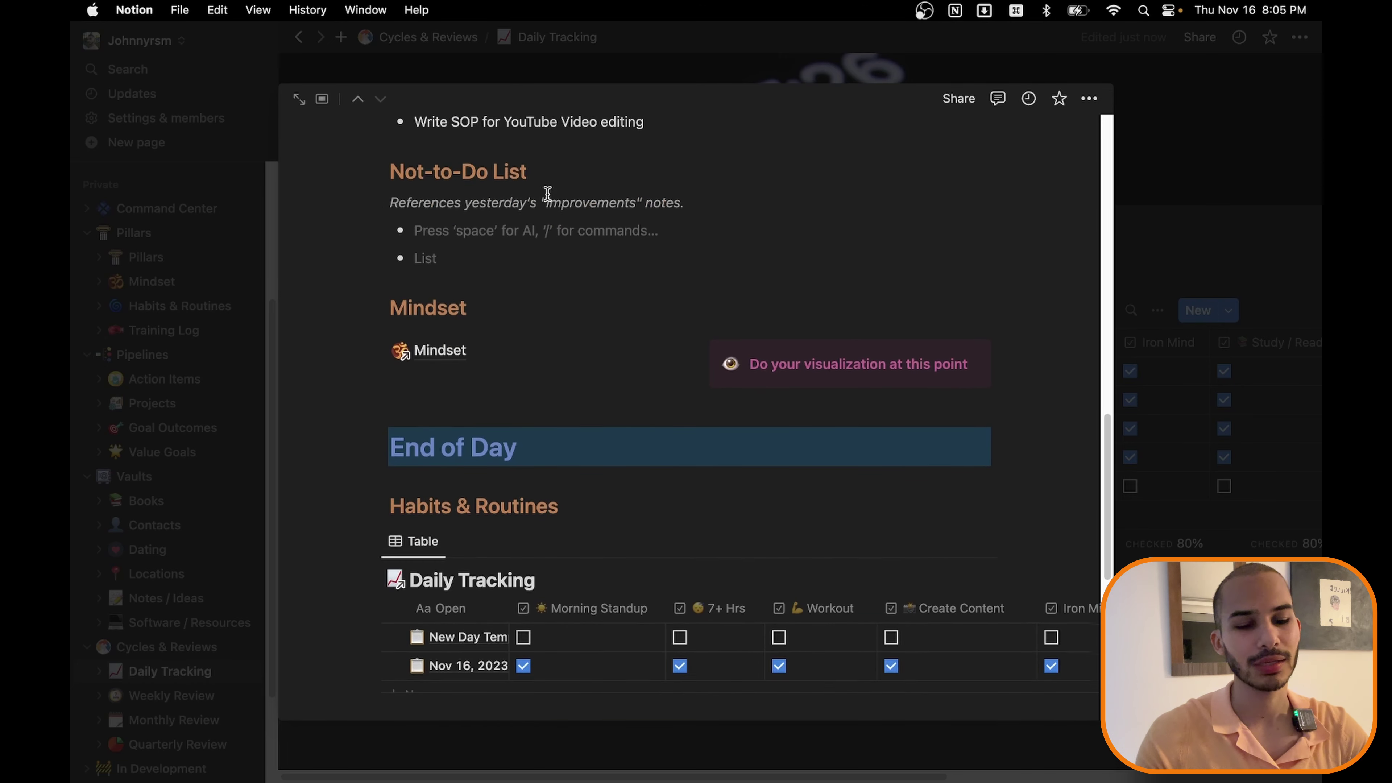
{"action": "scroll", "coordinate": [547, 193], "scroll_direction": "down", "scroll_amount": 1}
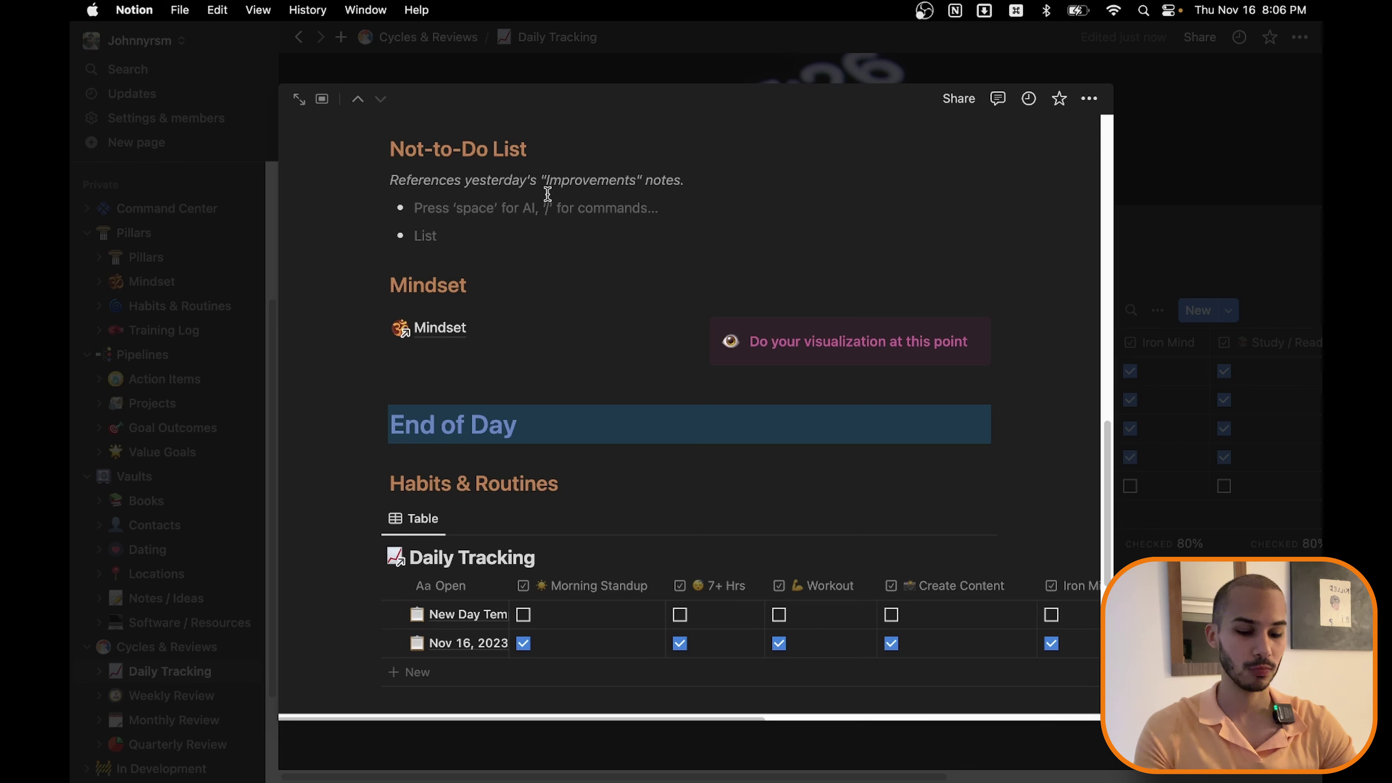
{"action": "type", "text": "Waste tim"}
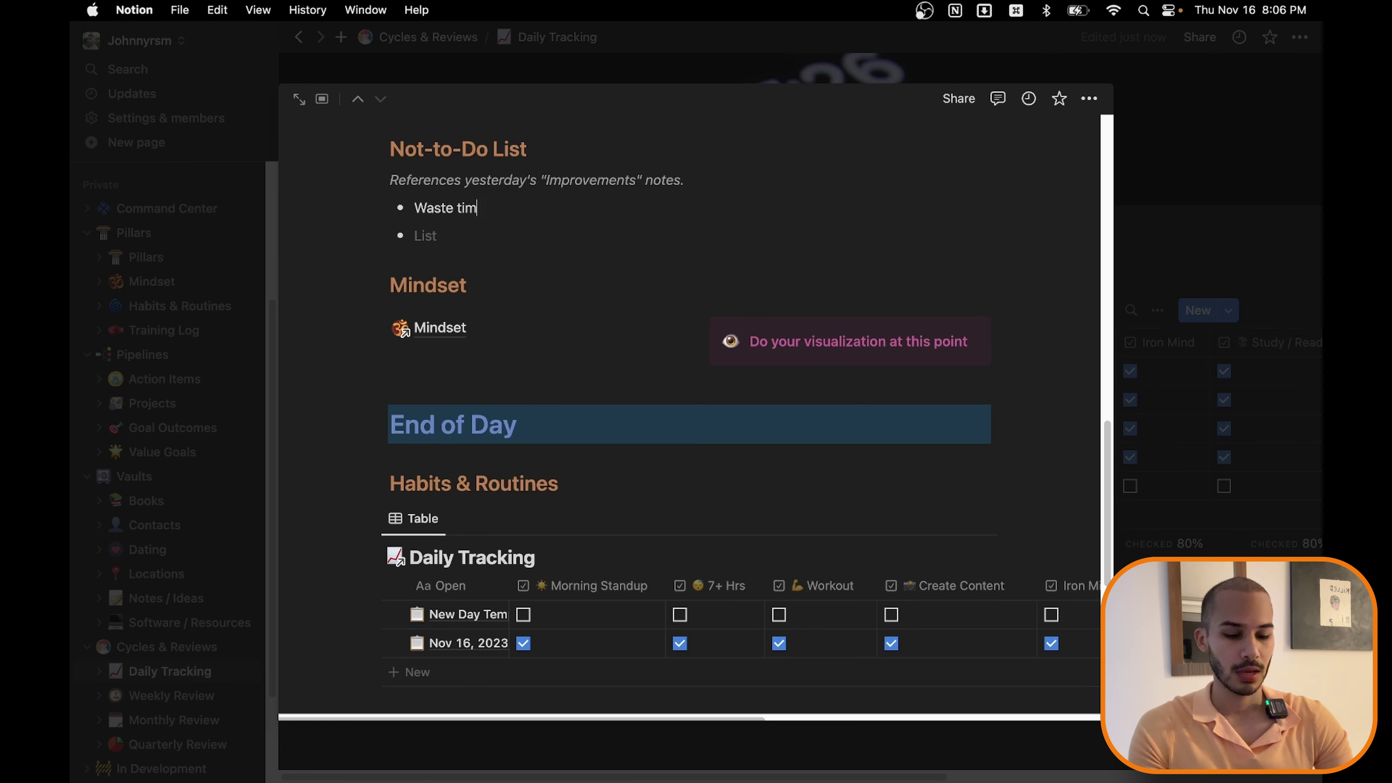
{"action": "type", "text": "e watching shorts"}
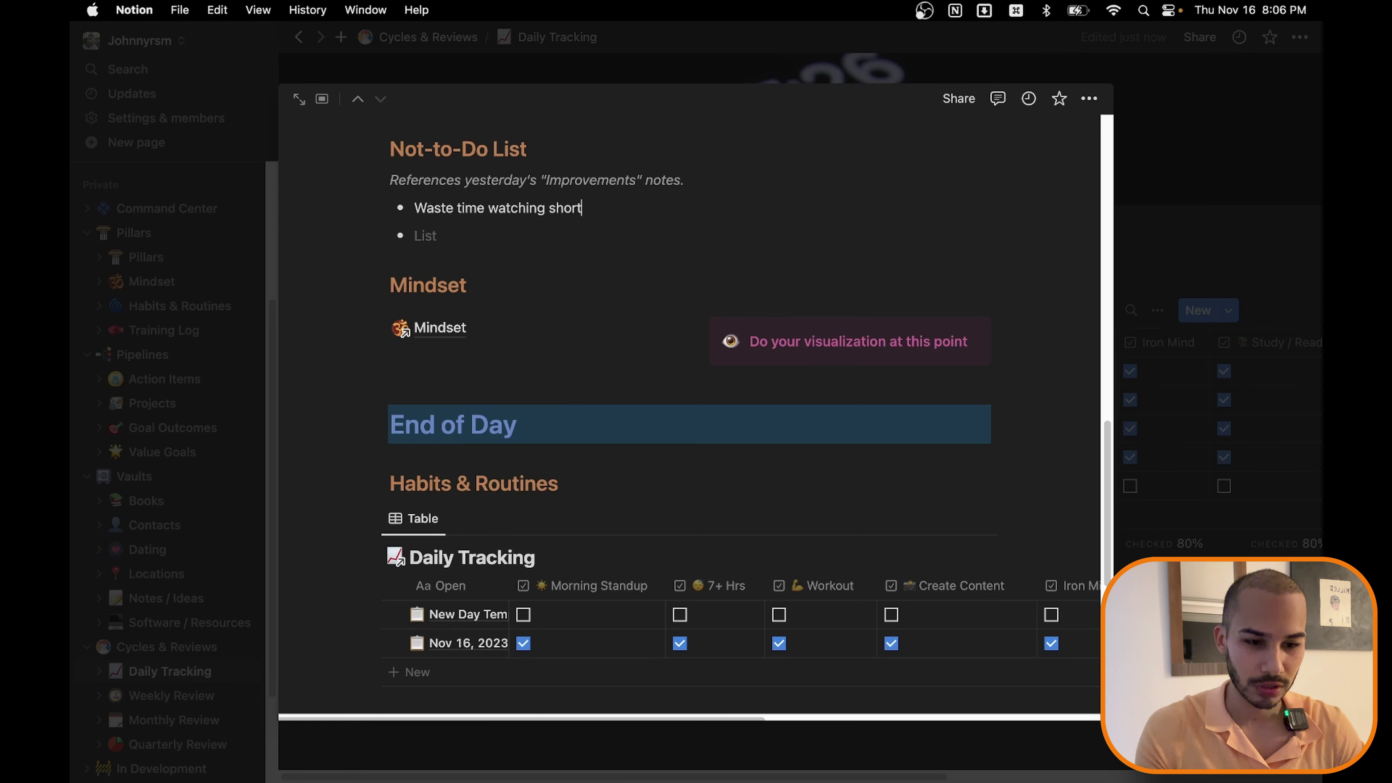
{"action": "left_click", "coordinate": [416, 235]}
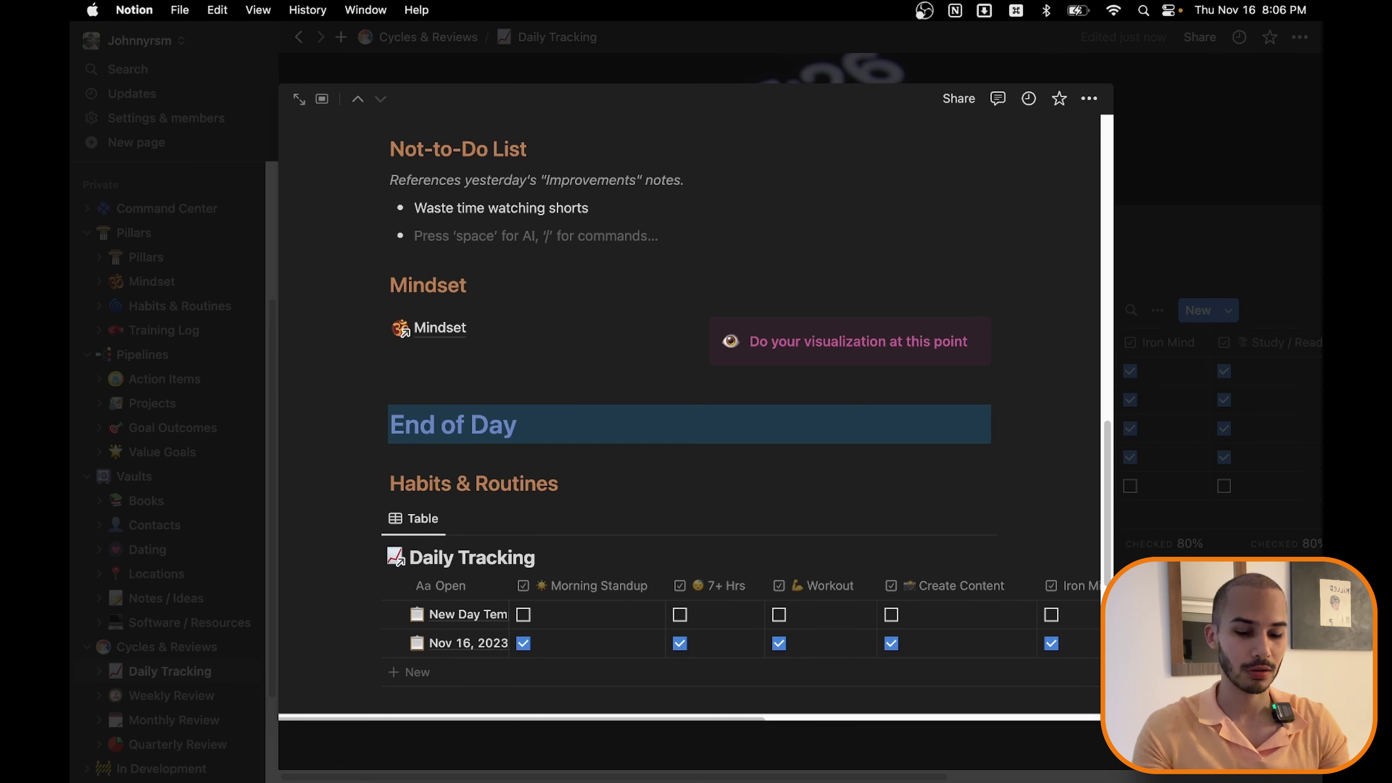
{"action": "type", "text": "Drink Alcho"}
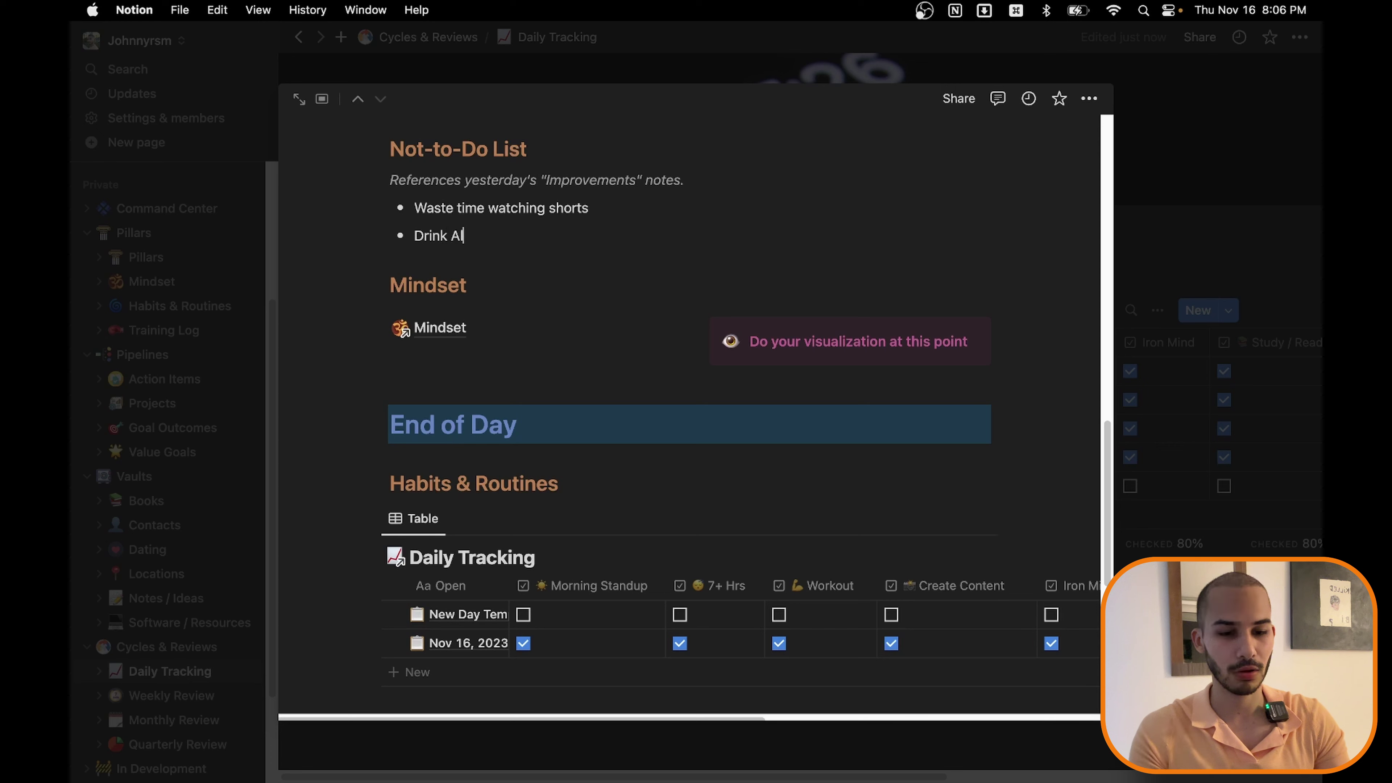
{"action": "key", "text": "BackSpace"}
{"action": "key", "text": "BackSpace"}
{"action": "type", "text": "ohol"}
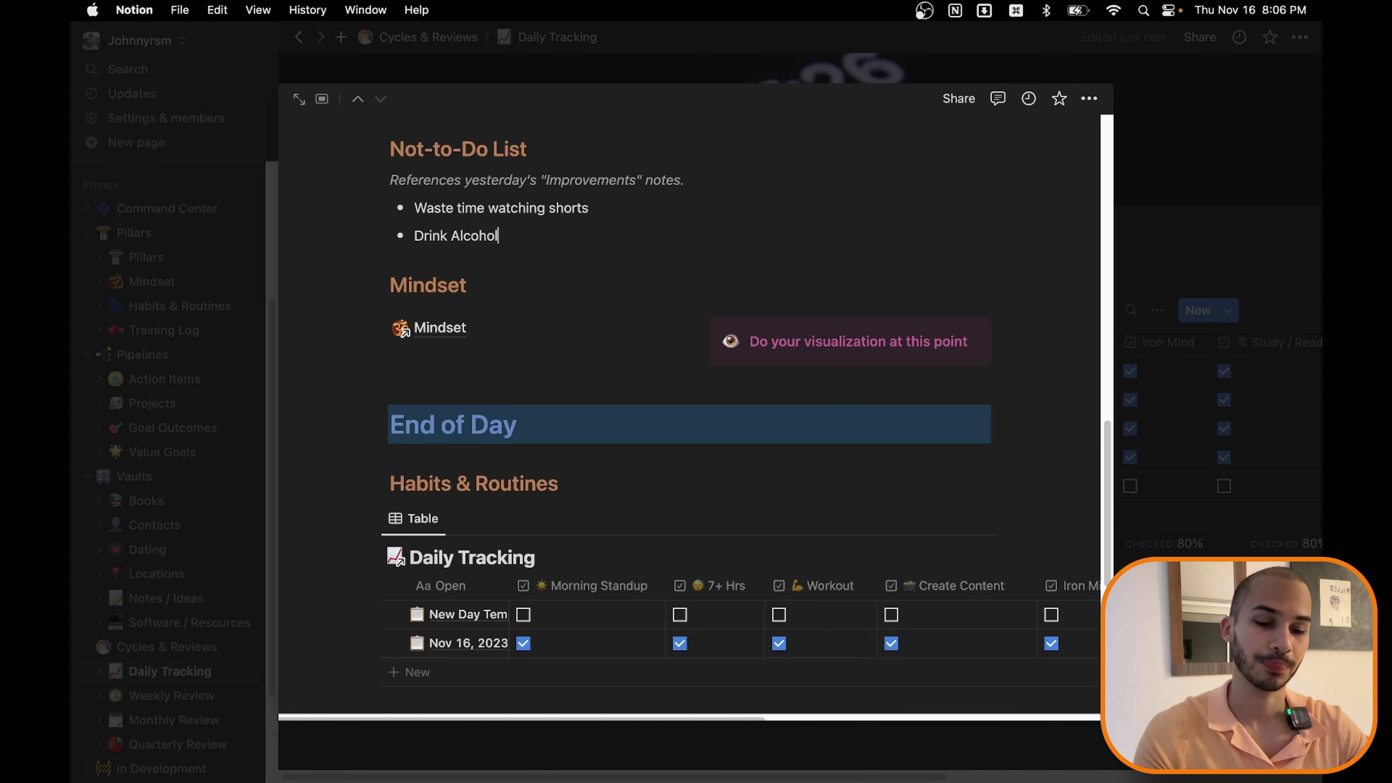
Step: Open the Mindset page linked under today's Mindset heading and scroll down it
{"action": "scroll", "coordinate": [587, 214], "scroll_direction": "down", "scroll_amount": 3}
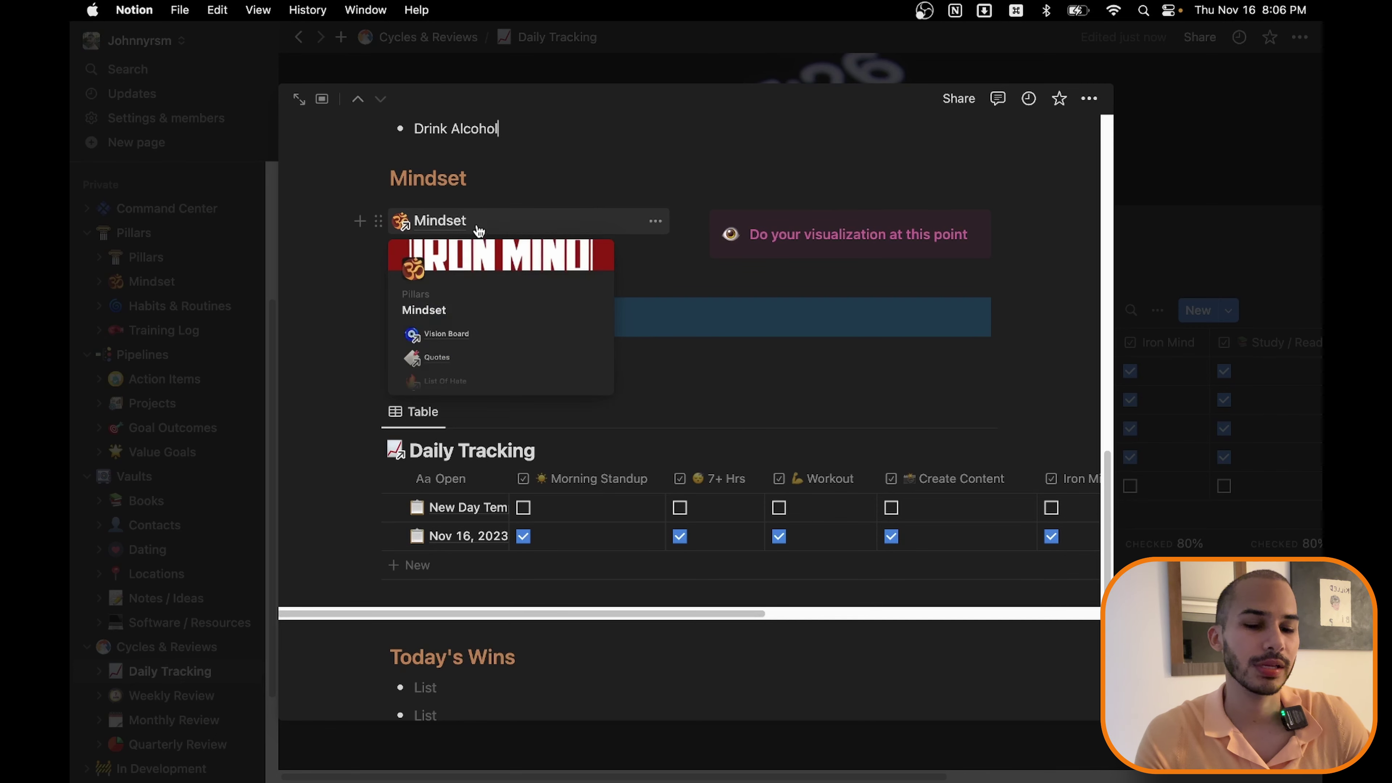
{"action": "left_click", "coordinate": [451, 221]}
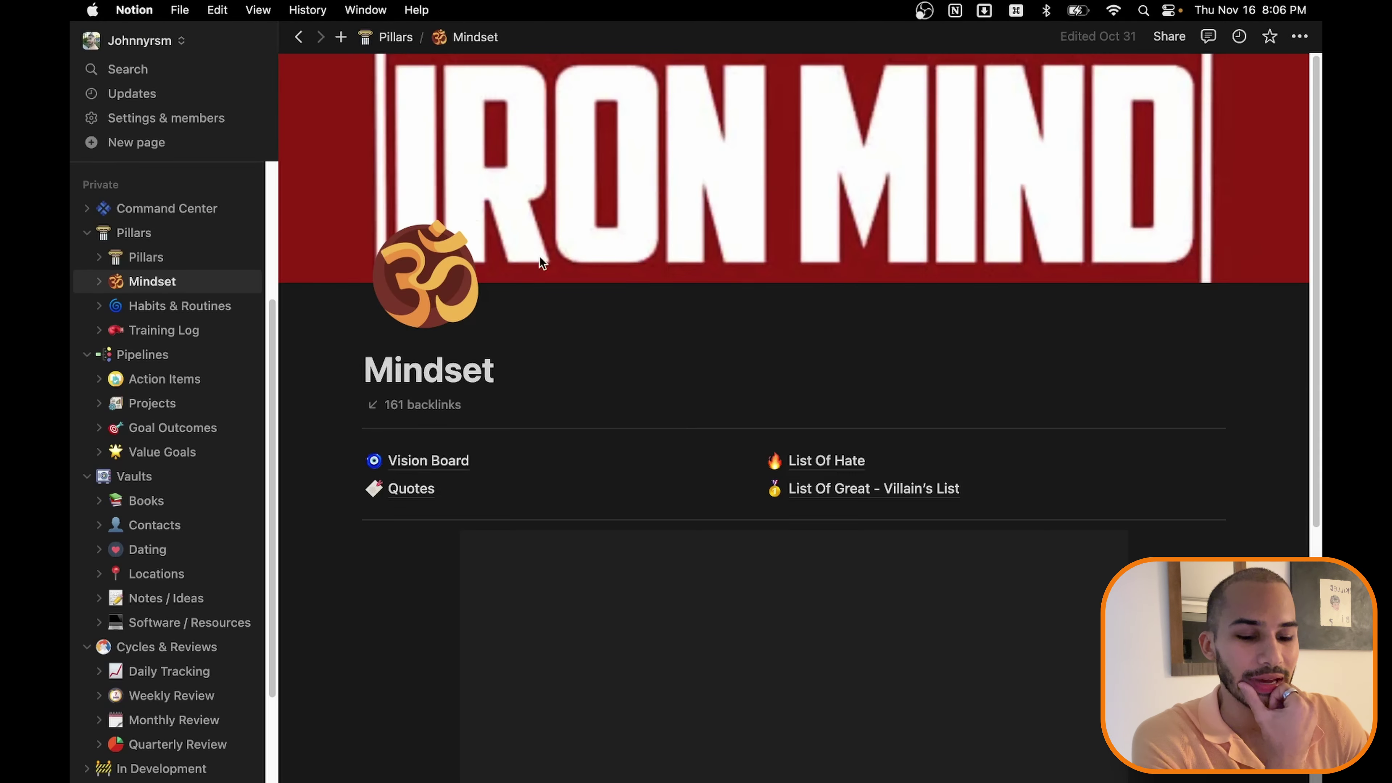
{"action": "scroll", "coordinate": [713, 367], "scroll_direction": "down", "scroll_amount": 5}
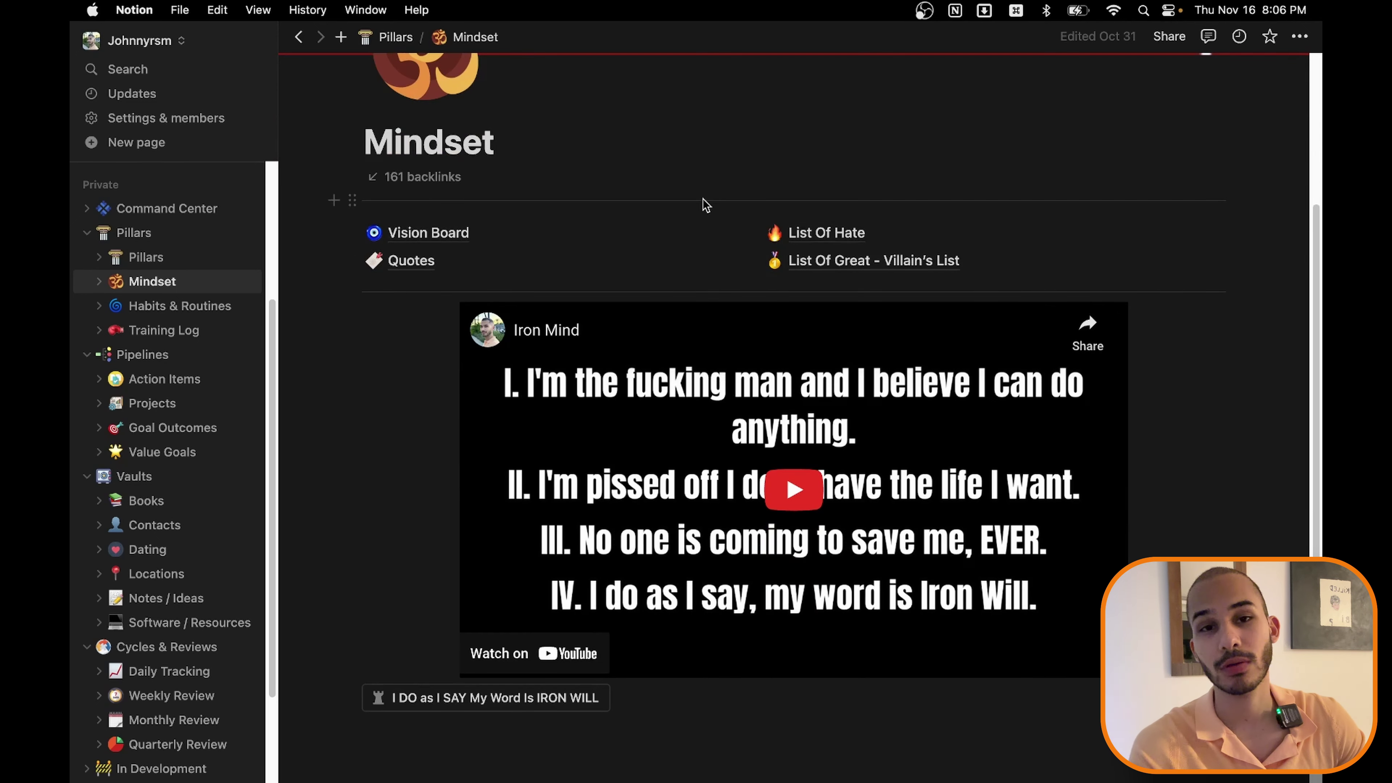
{"action": "left_click", "coordinate": [456, 235]}
{"action": "scroll", "coordinate": [759, 375], "scroll_direction": "down", "scroll_amount": 2}
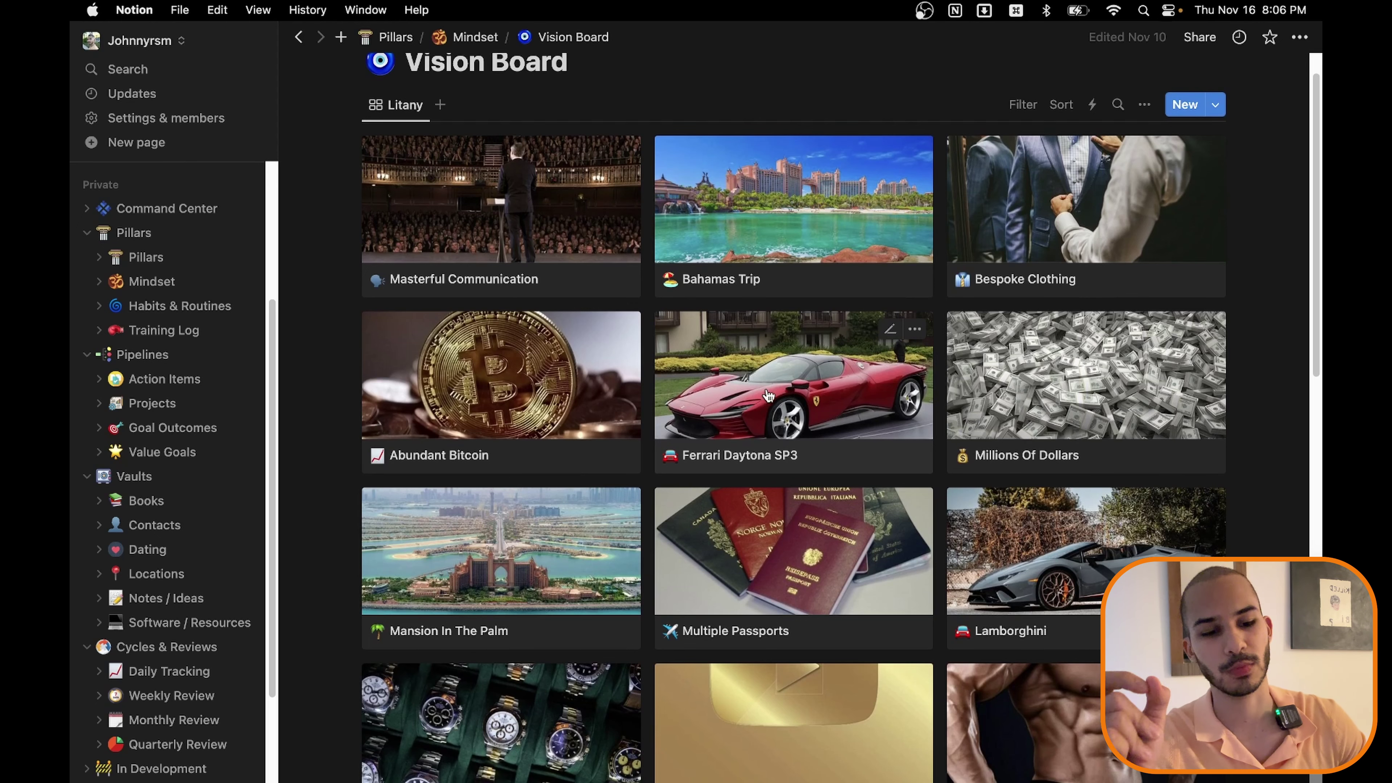
{"action": "scroll", "coordinate": [858, 403], "scroll_direction": "down", "scroll_amount": 2}
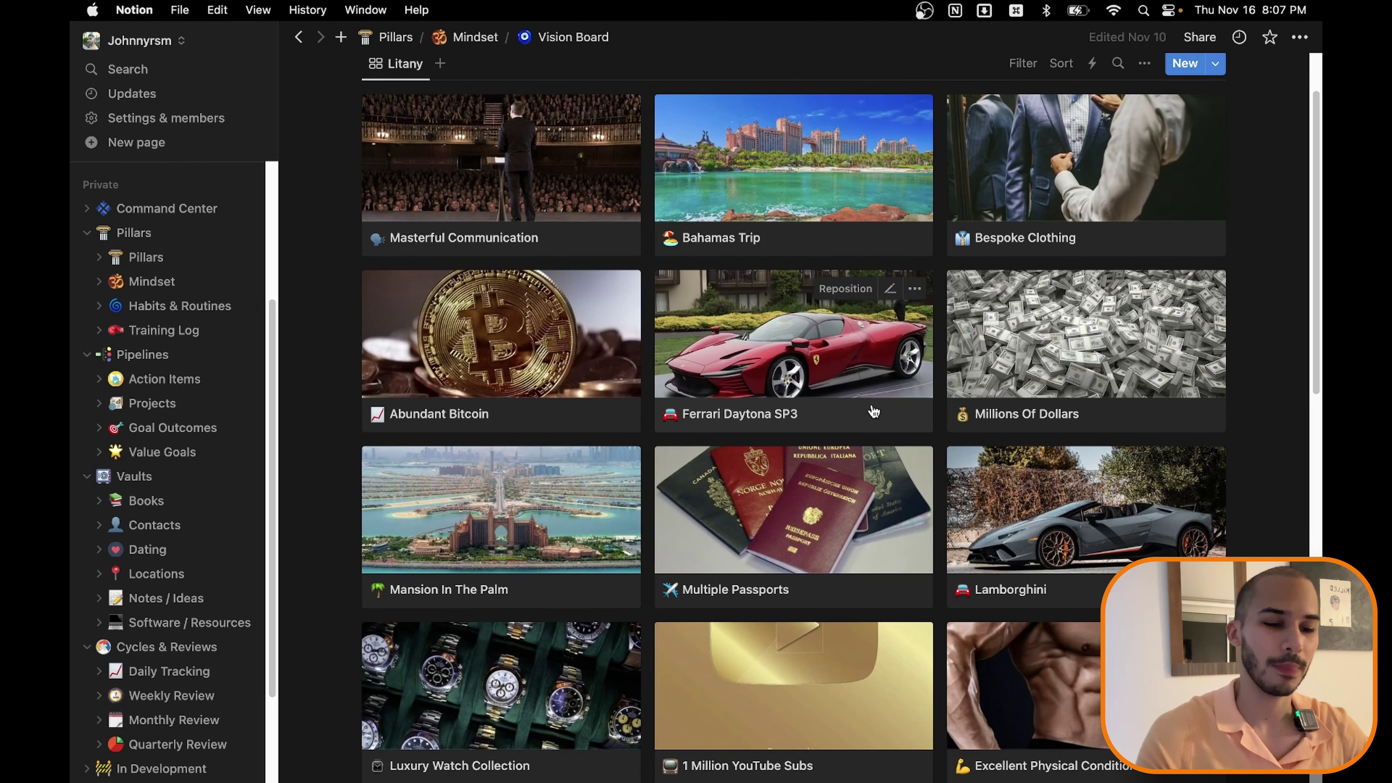
{"action": "scroll", "coordinate": [848, 417], "scroll_direction": "down", "scroll_amount": 8}
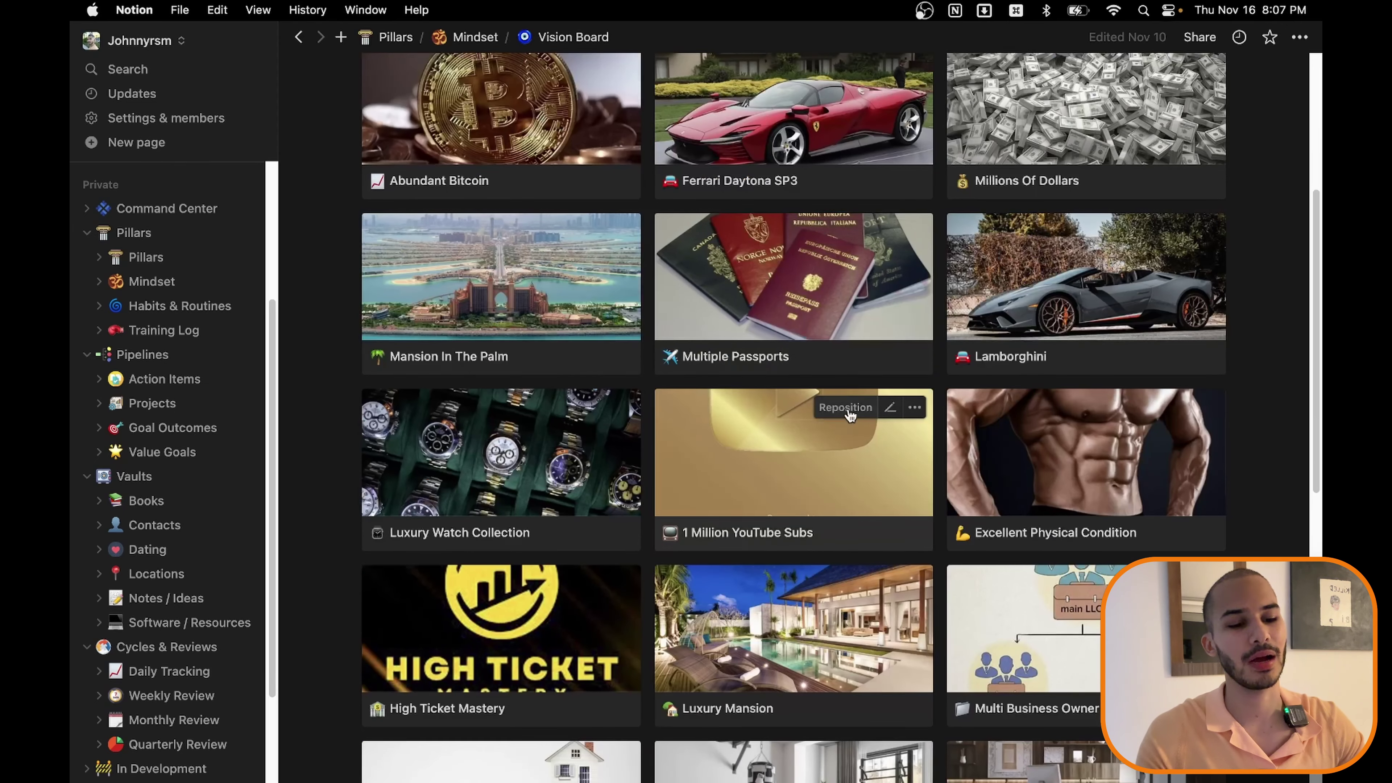
{"action": "scroll", "coordinate": [784, 370], "scroll_direction": "up", "scroll_amount": 3}
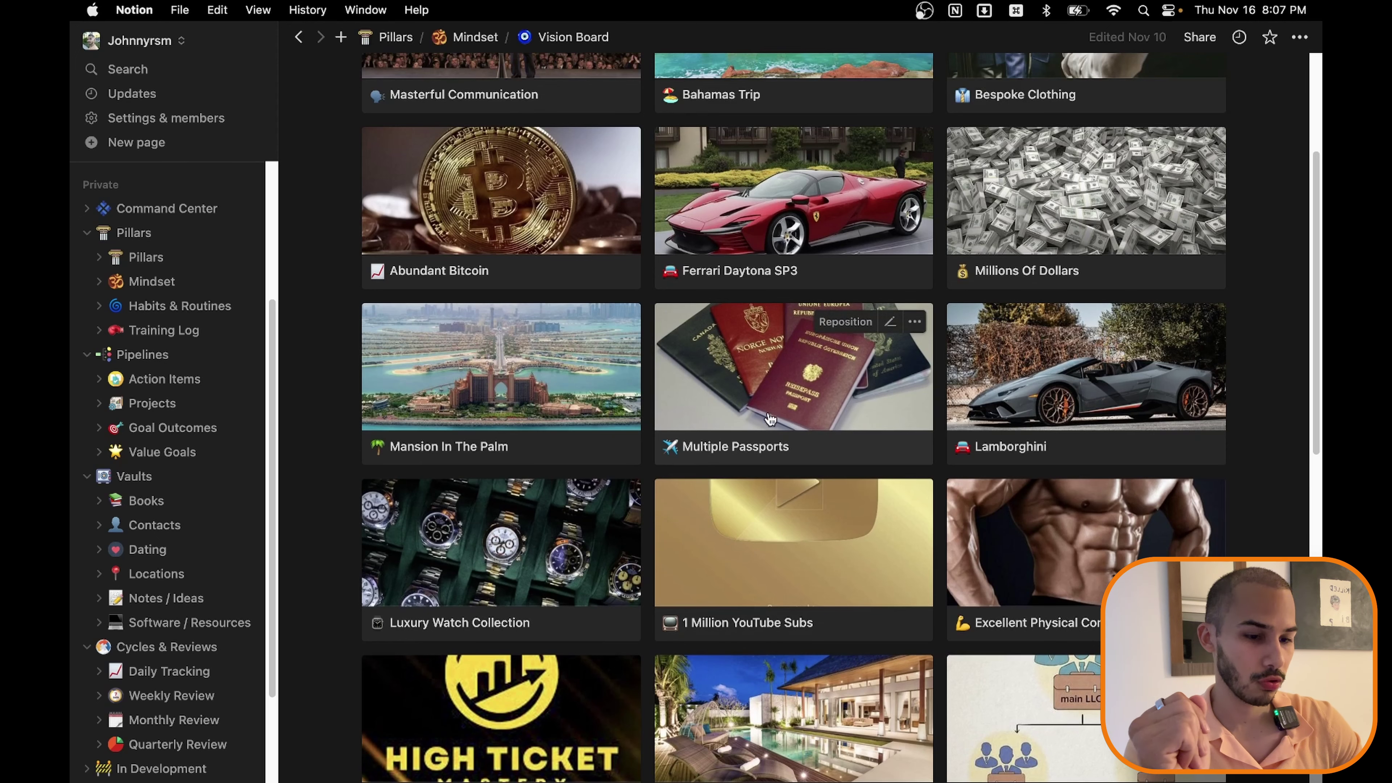
{"action": "scroll", "coordinate": [858, 417], "scroll_direction": "up", "scroll_amount": 5}
{"action": "scroll", "coordinate": [857, 441], "scroll_direction": "down", "scroll_amount": 7}
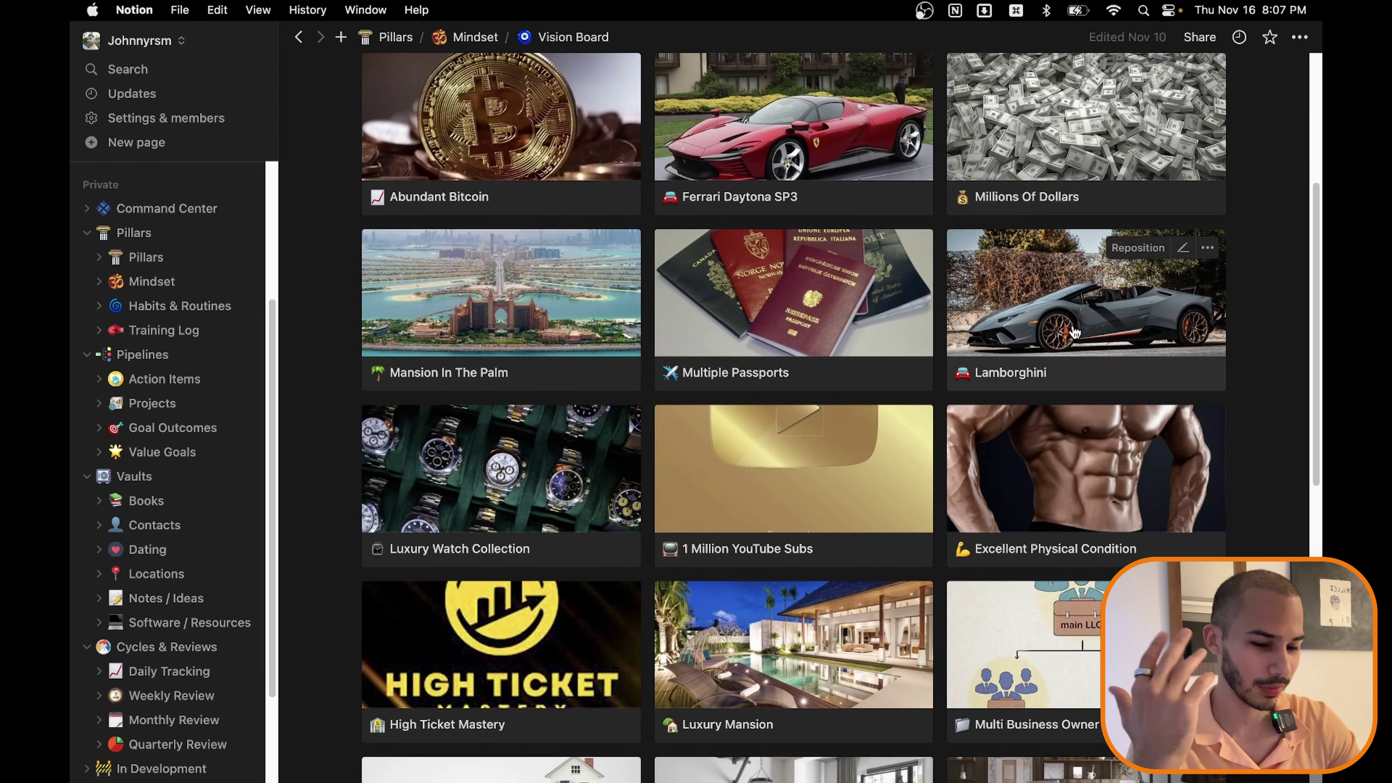
{"action": "scroll", "coordinate": [872, 285], "scroll_direction": "down", "scroll_amount": 5}
{"action": "scroll", "coordinate": [820, 315], "scroll_direction": "down", "scroll_amount": 10}
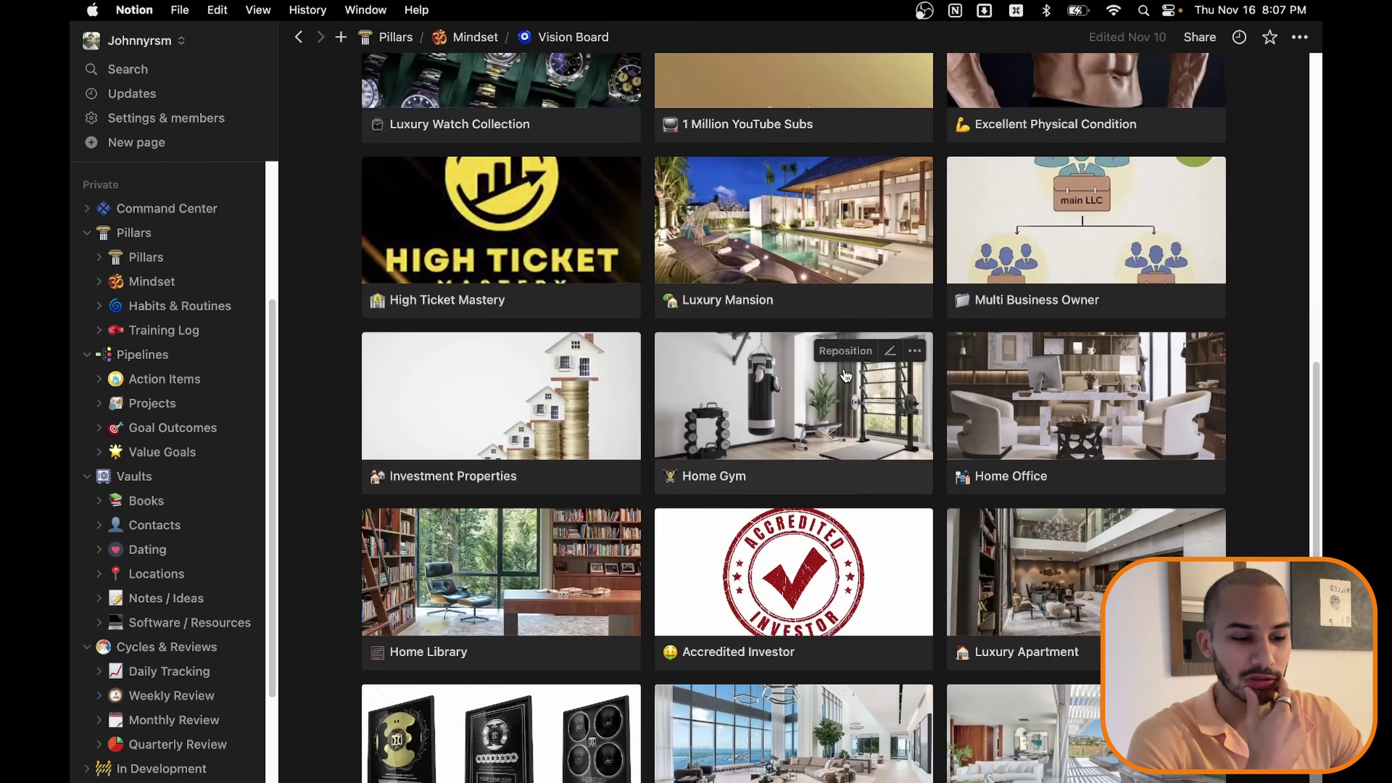
{"action": "scroll", "coordinate": [861, 398], "scroll_direction": "down", "scroll_amount": 5}
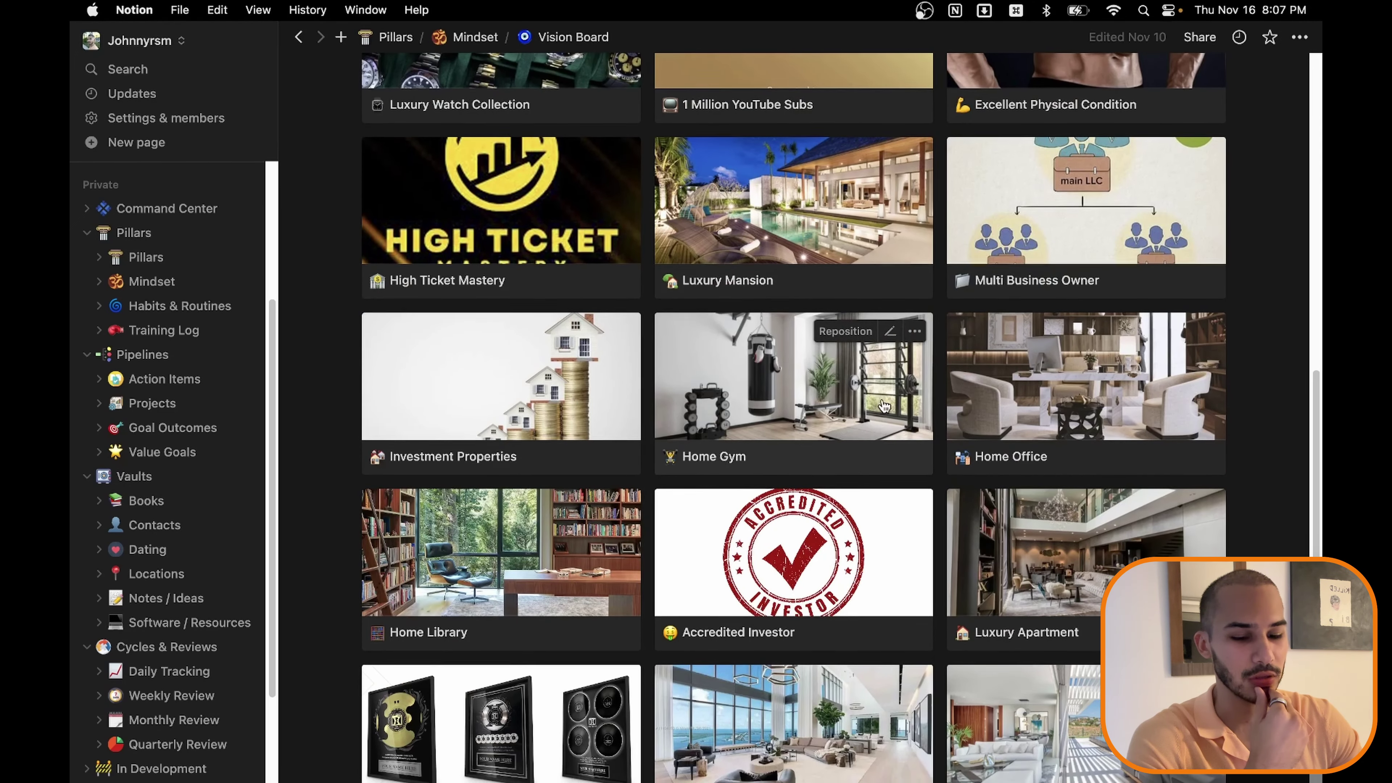
{"action": "scroll", "coordinate": [833, 420], "scroll_direction": "up", "scroll_amount": 20}
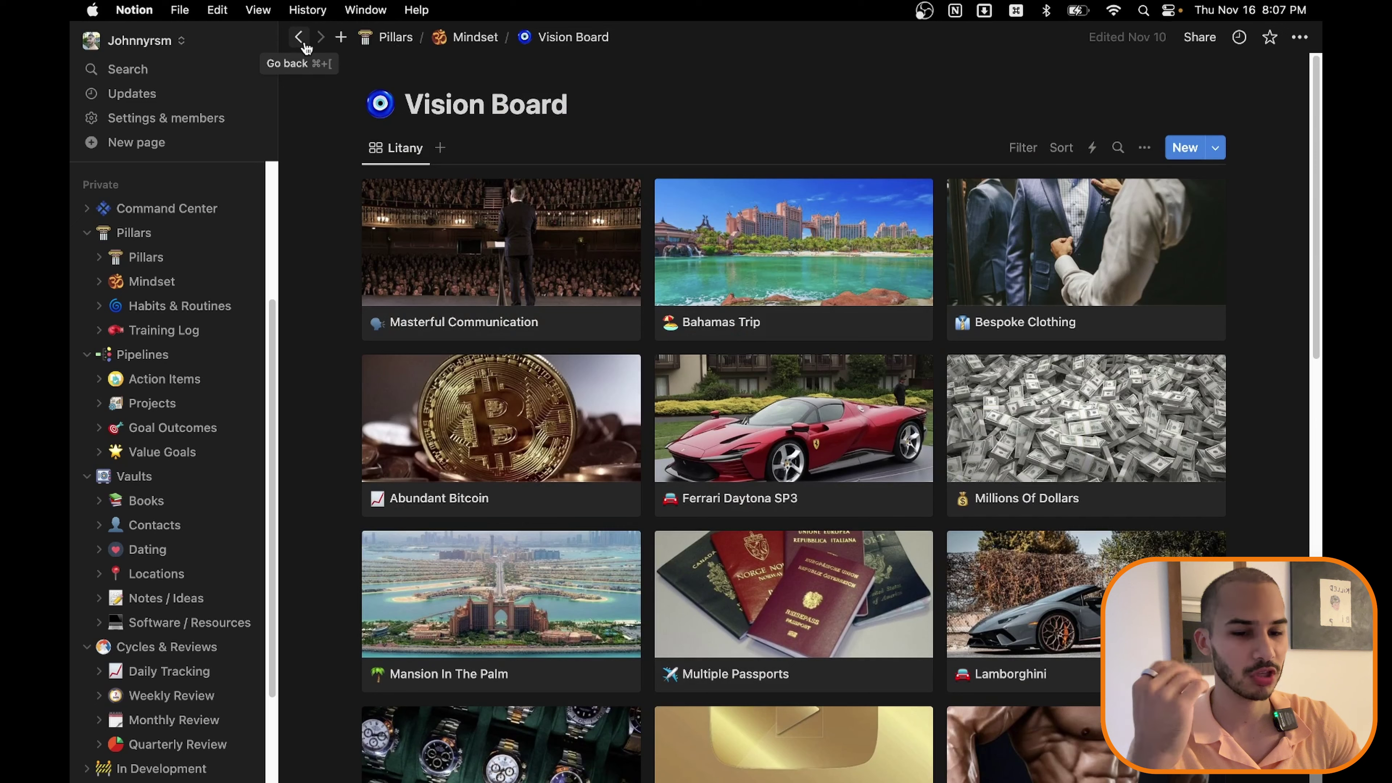
Step: Go back from the Vision Board to Mindset and scroll down past the Iron Mind video
{"action": "left_click", "coordinate": [303, 41]}
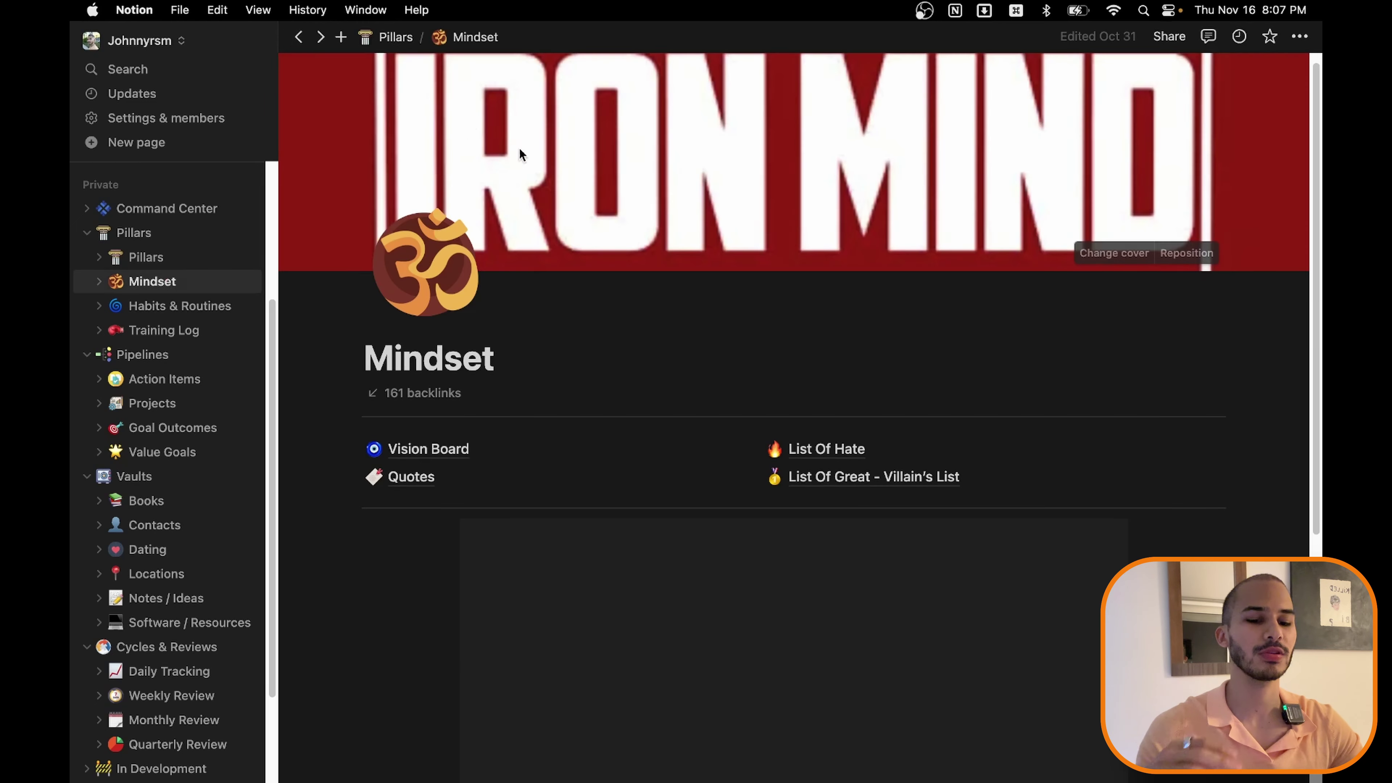
{"action": "scroll", "coordinate": [712, 235], "scroll_direction": "down", "scroll_amount": 2}
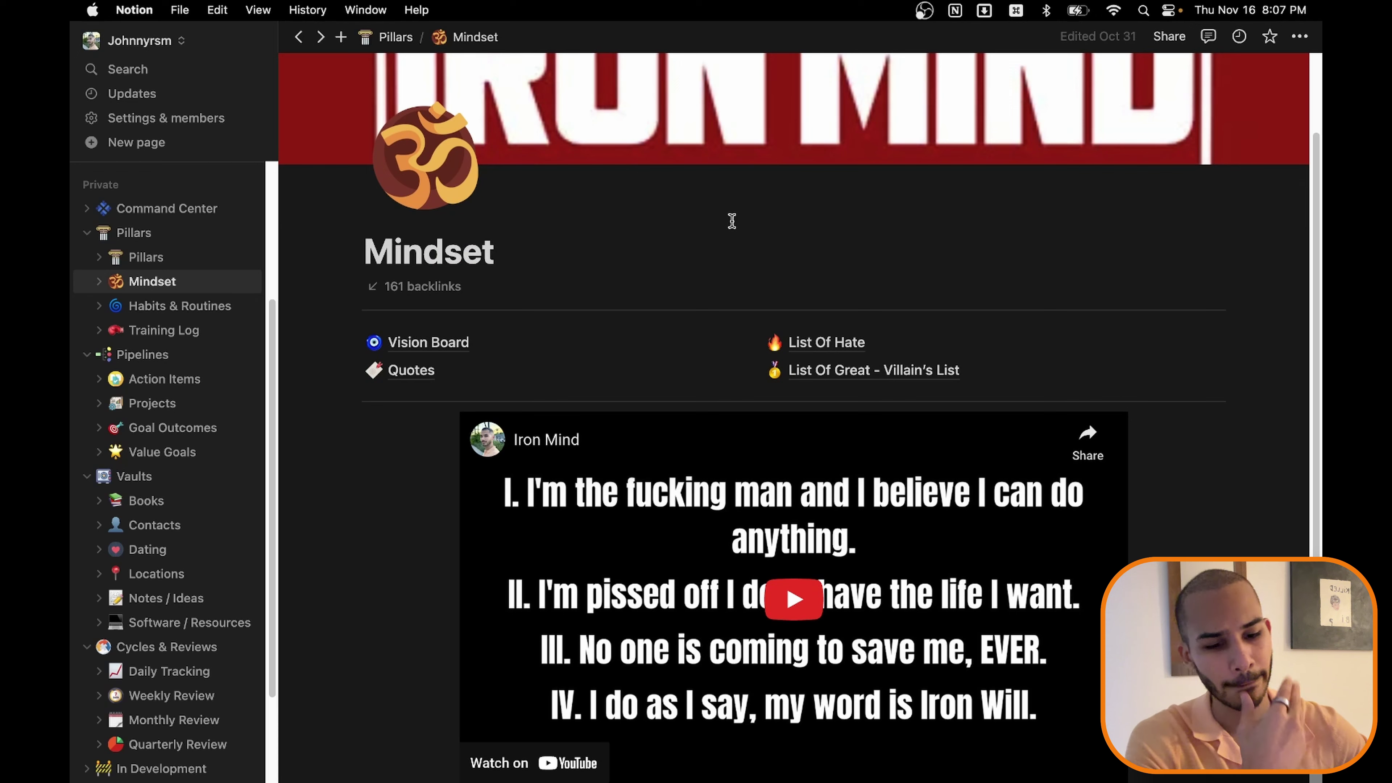
{"action": "scroll", "coordinate": [638, 205], "scroll_direction": "down", "scroll_amount": 2}
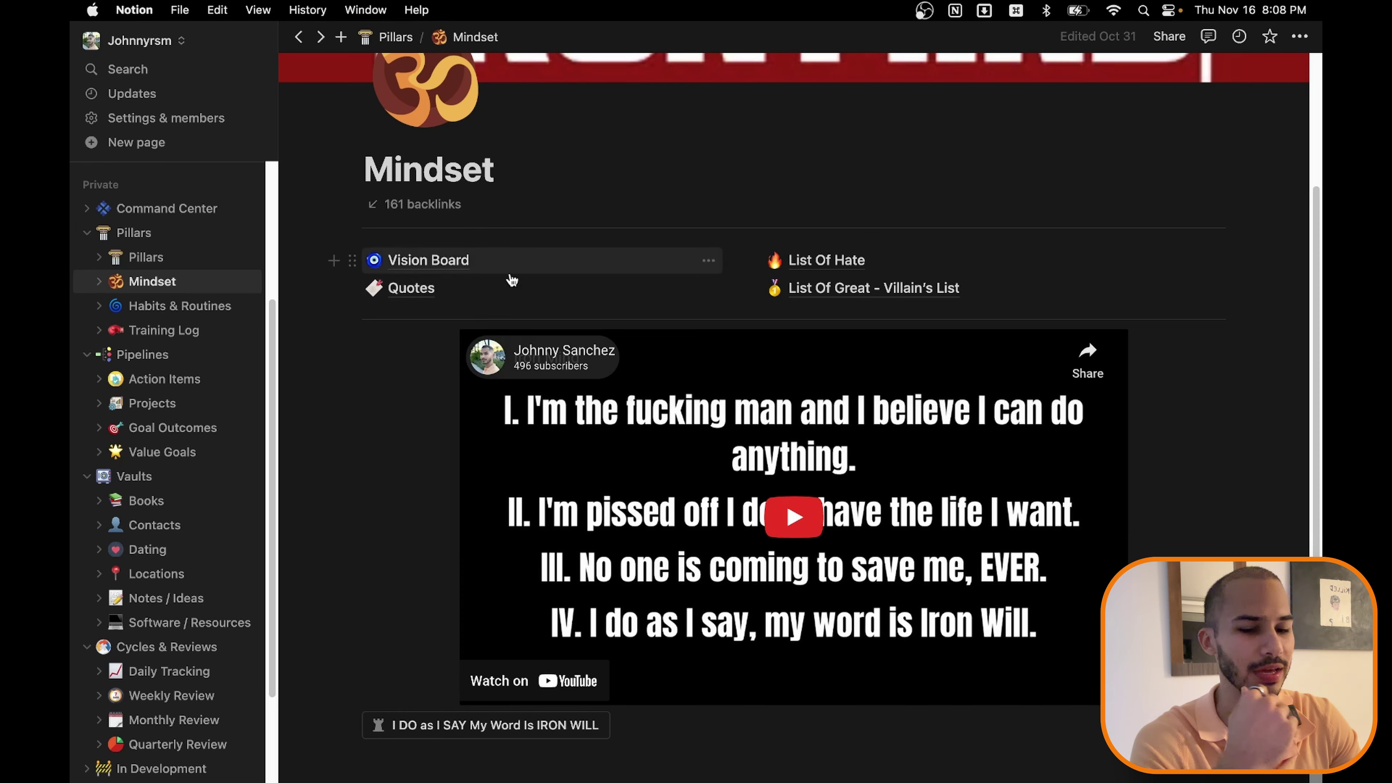
Step: Open the Quotes page, read through its quote sections, then go back to Mindset
{"action": "left_click", "coordinate": [422, 288]}
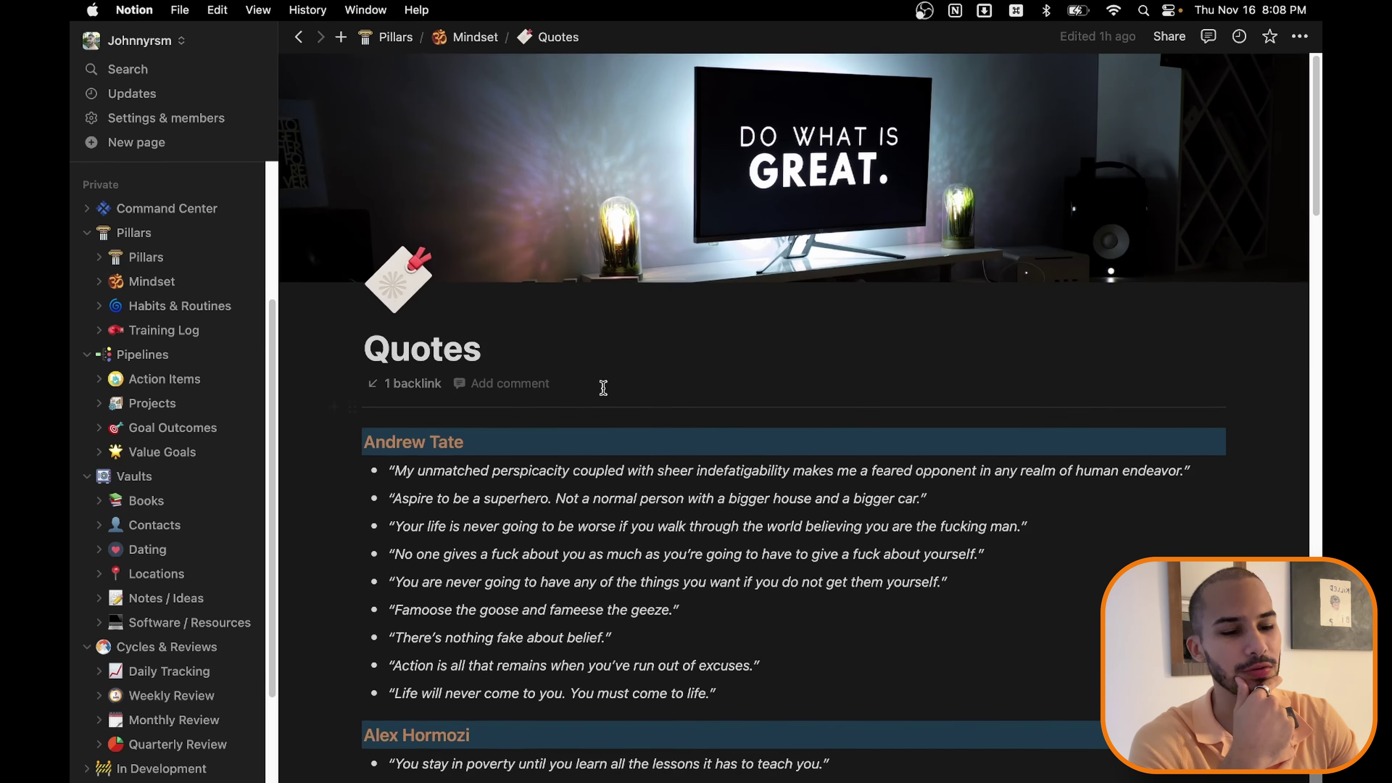
{"action": "scroll", "coordinate": [598, 423], "scroll_direction": "down", "scroll_amount": 5}
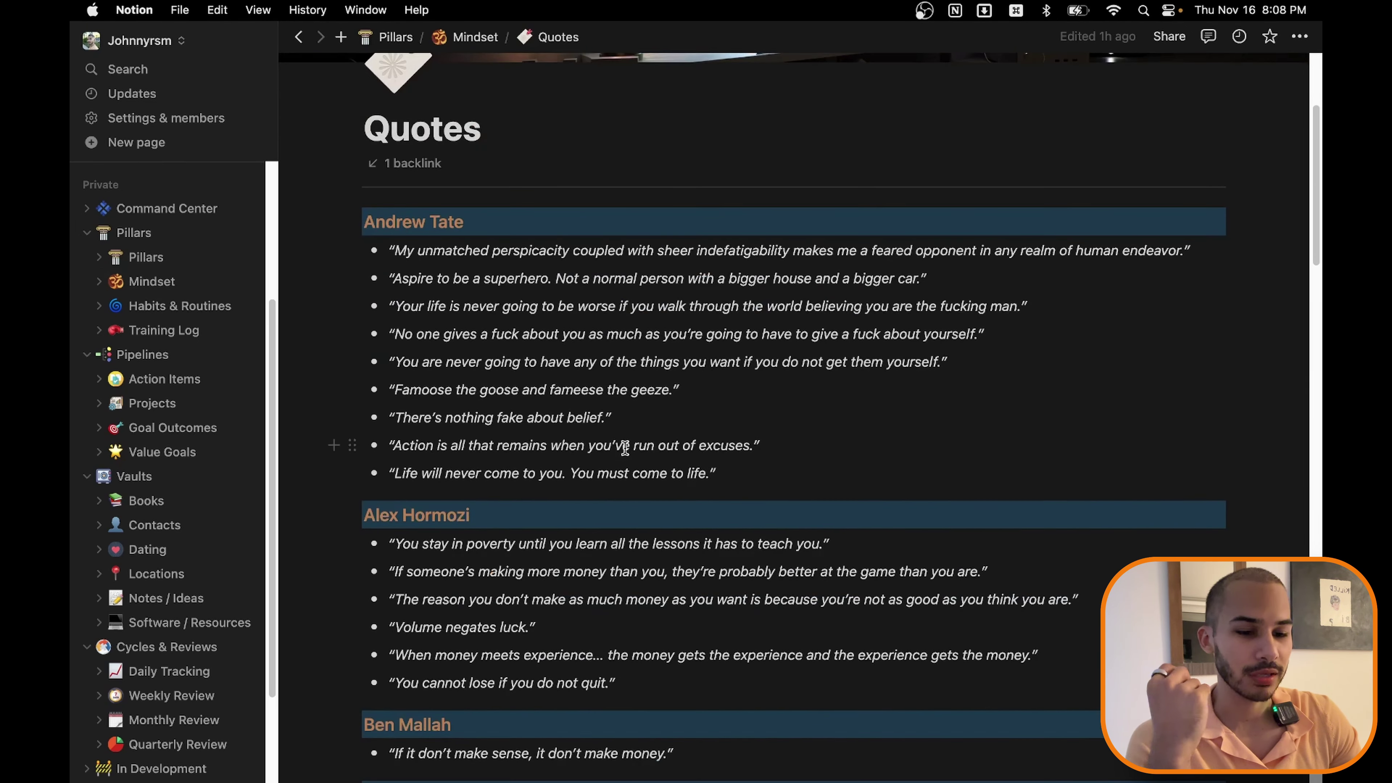
{"action": "scroll", "coordinate": [631, 444], "scroll_direction": "down", "scroll_amount": 5}
{"action": "scroll", "coordinate": [662, 405], "scroll_direction": "down", "scroll_amount": 7}
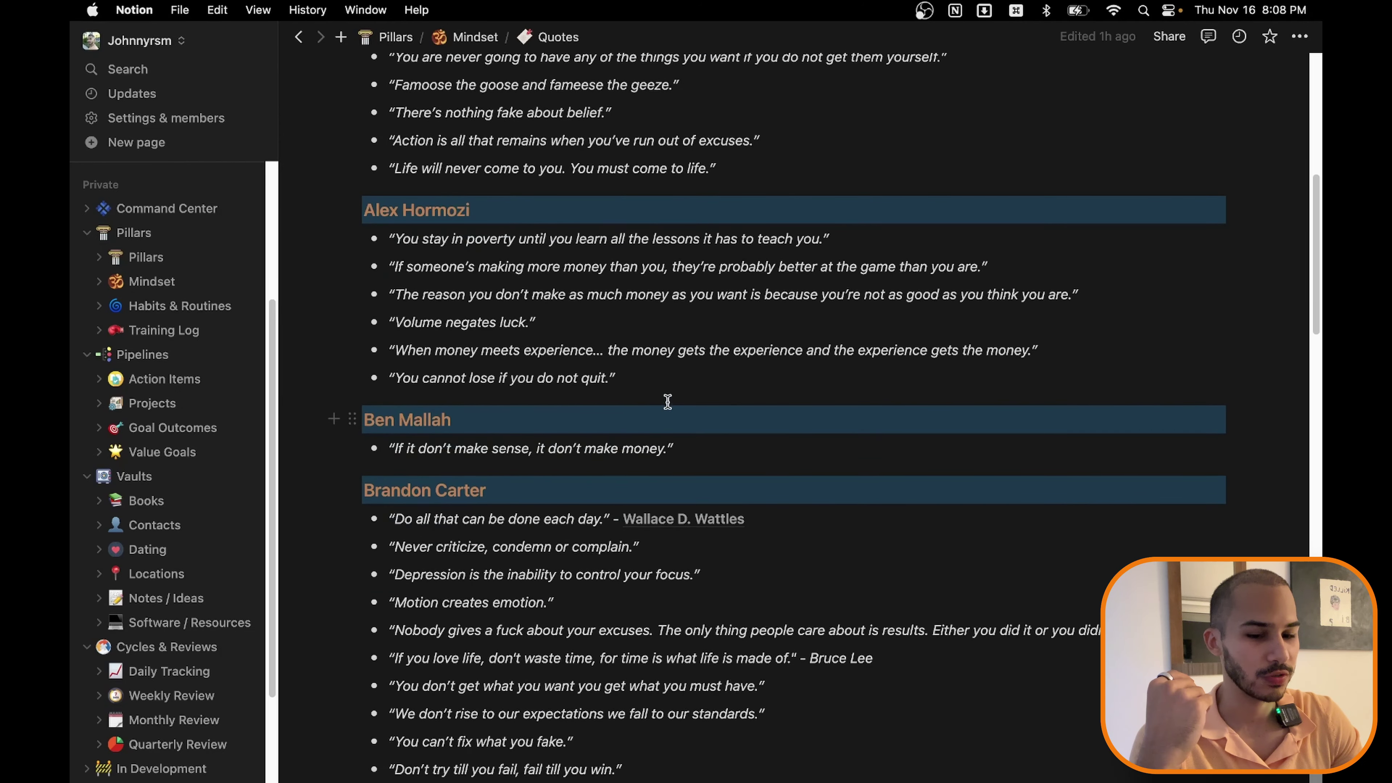
{"action": "scroll", "coordinate": [658, 349], "scroll_direction": "down", "scroll_amount": 5}
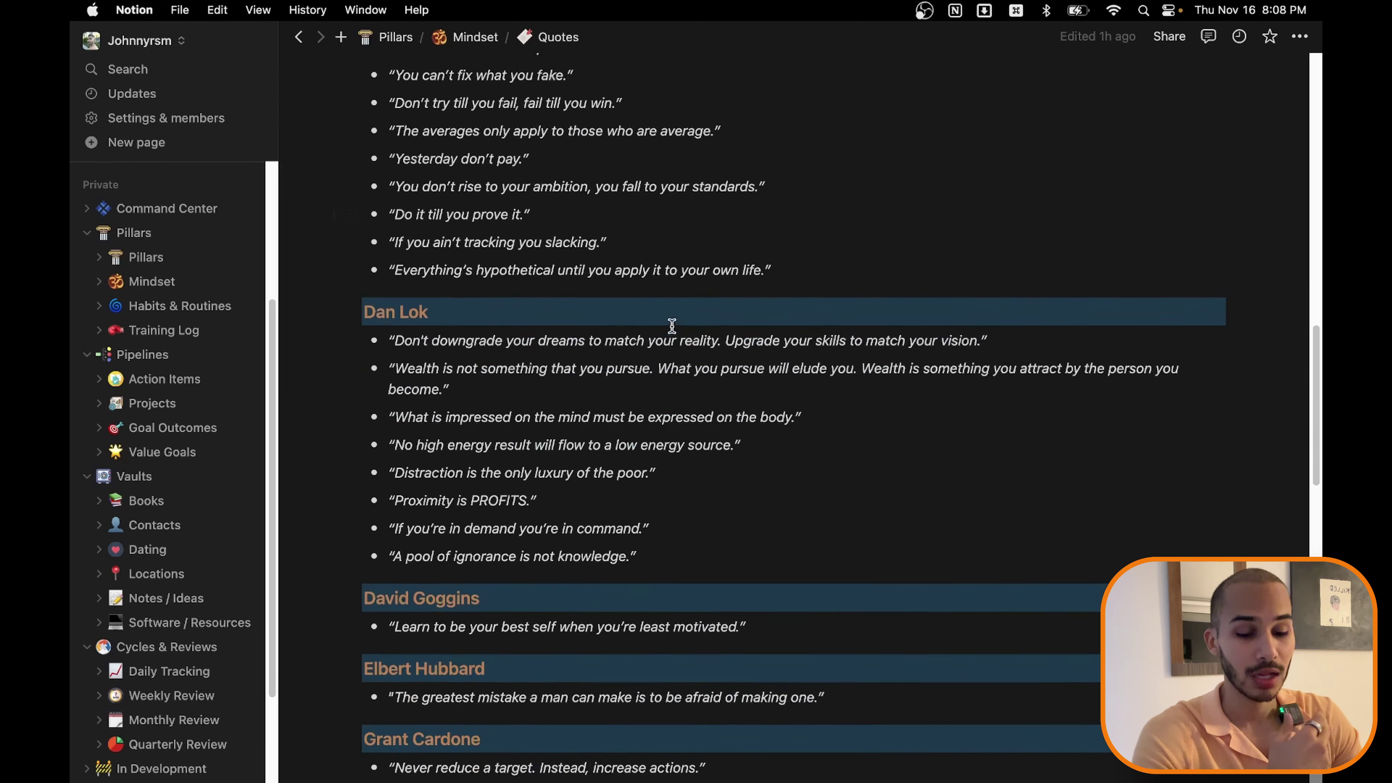
{"action": "scroll", "coordinate": [673, 310], "scroll_direction": "down", "scroll_amount": 11}
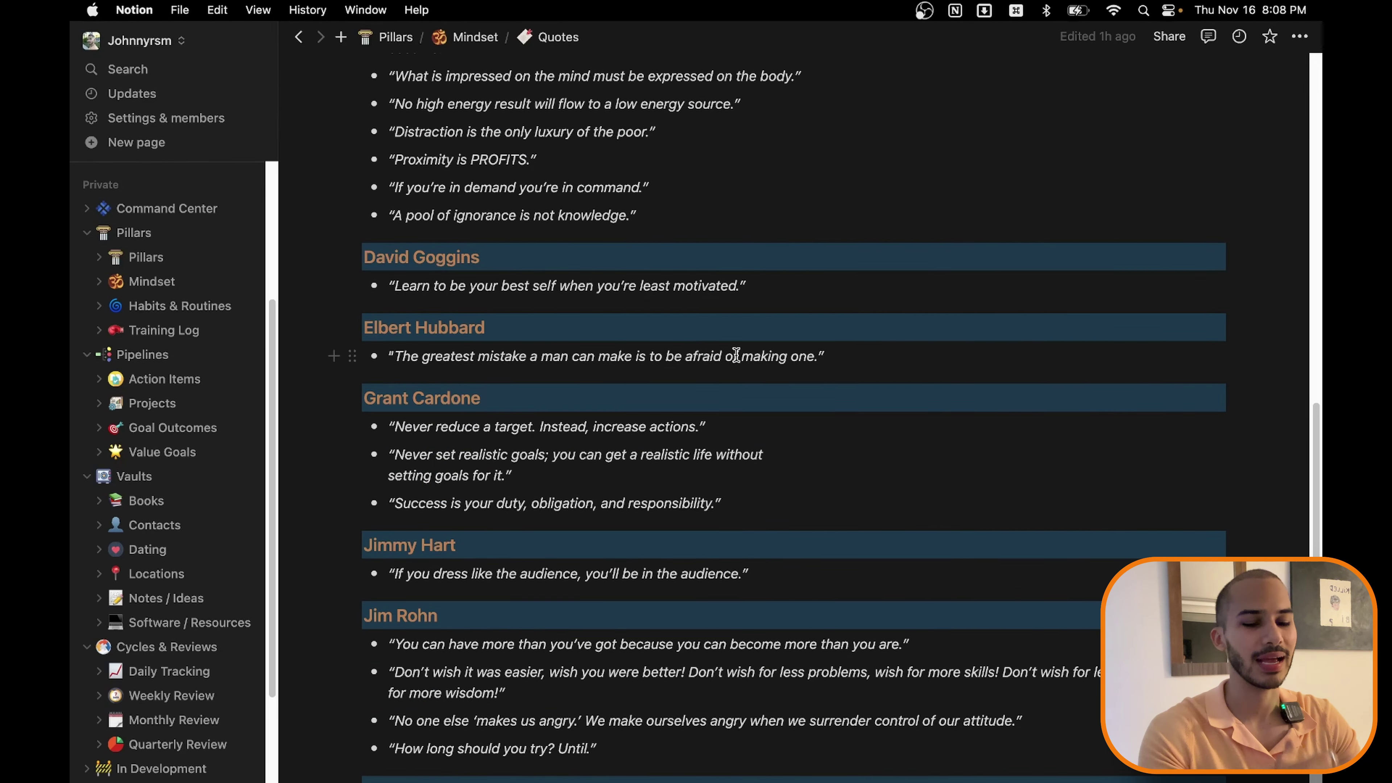
{"action": "scroll", "coordinate": [735, 355], "scroll_direction": "down", "scroll_amount": 8}
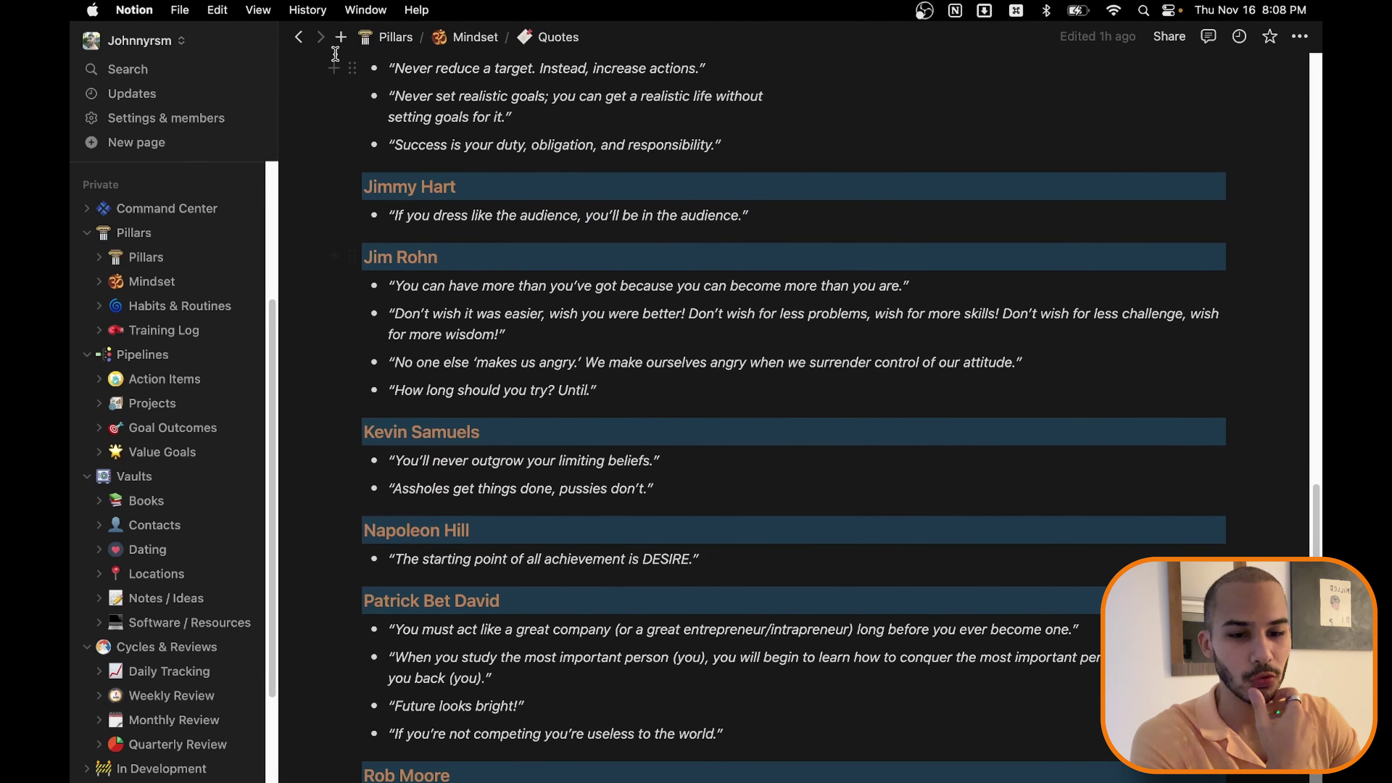
{"action": "left_click", "coordinate": [298, 37]}
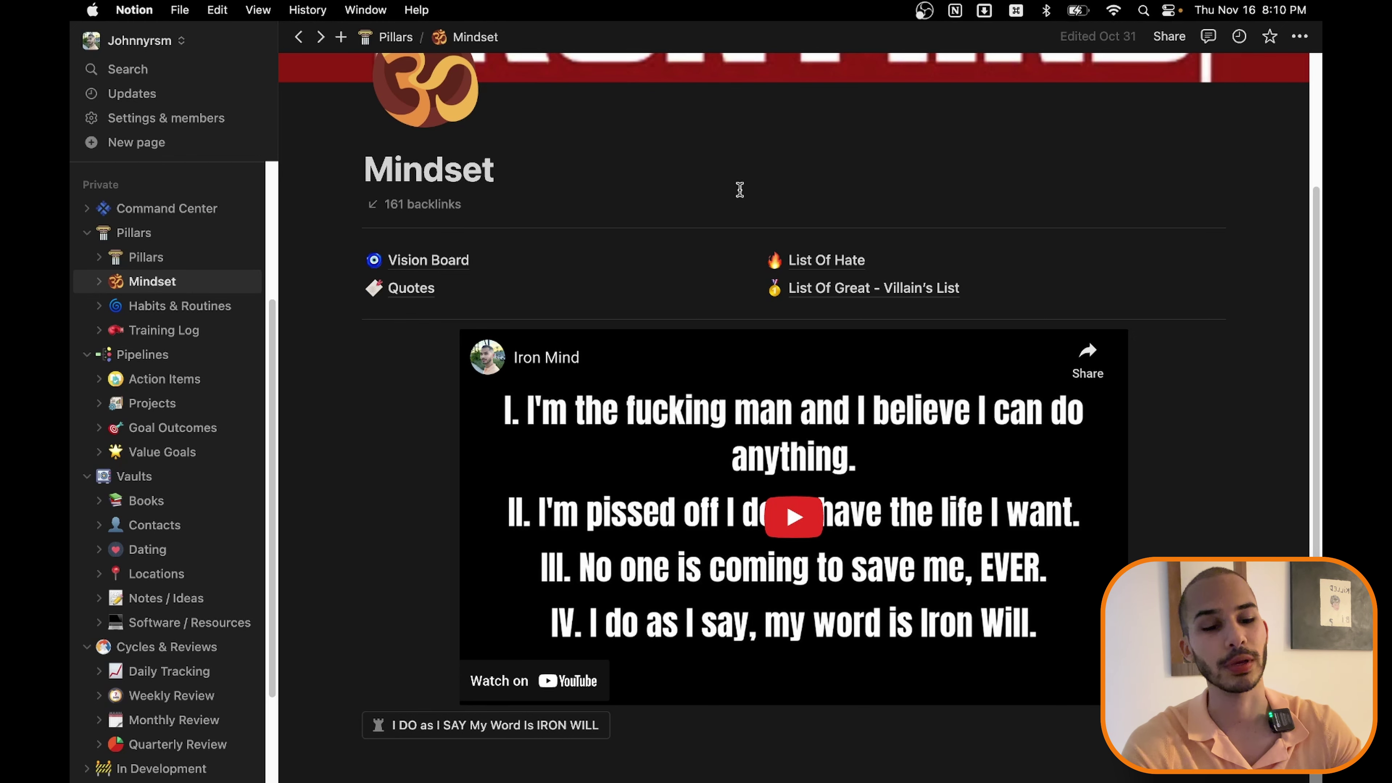
Step: Return to the Nov 16 day page and scroll through its End of Day section
{"action": "key", "text": "super+bracketleft"}
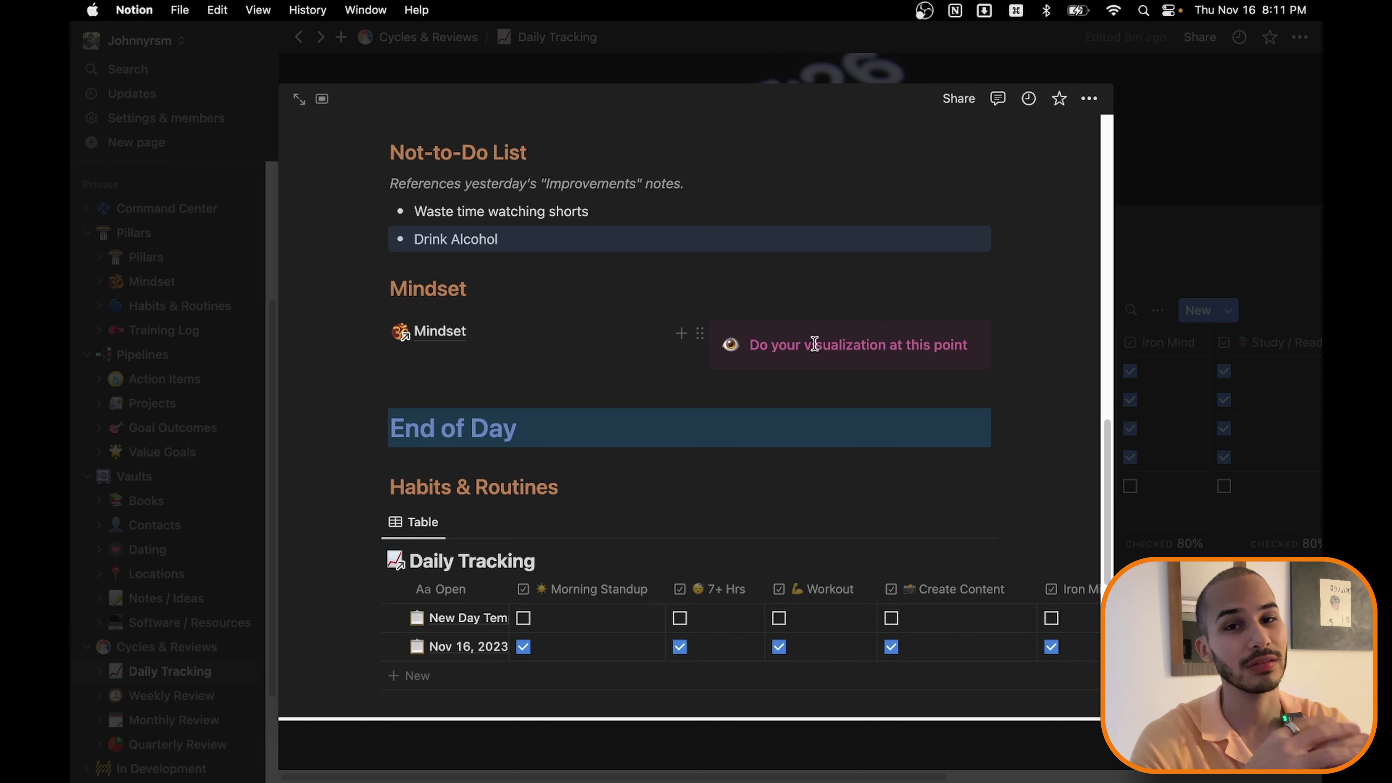
{"action": "scroll", "coordinate": [767, 343], "scroll_direction": "down", "scroll_amount": 3}
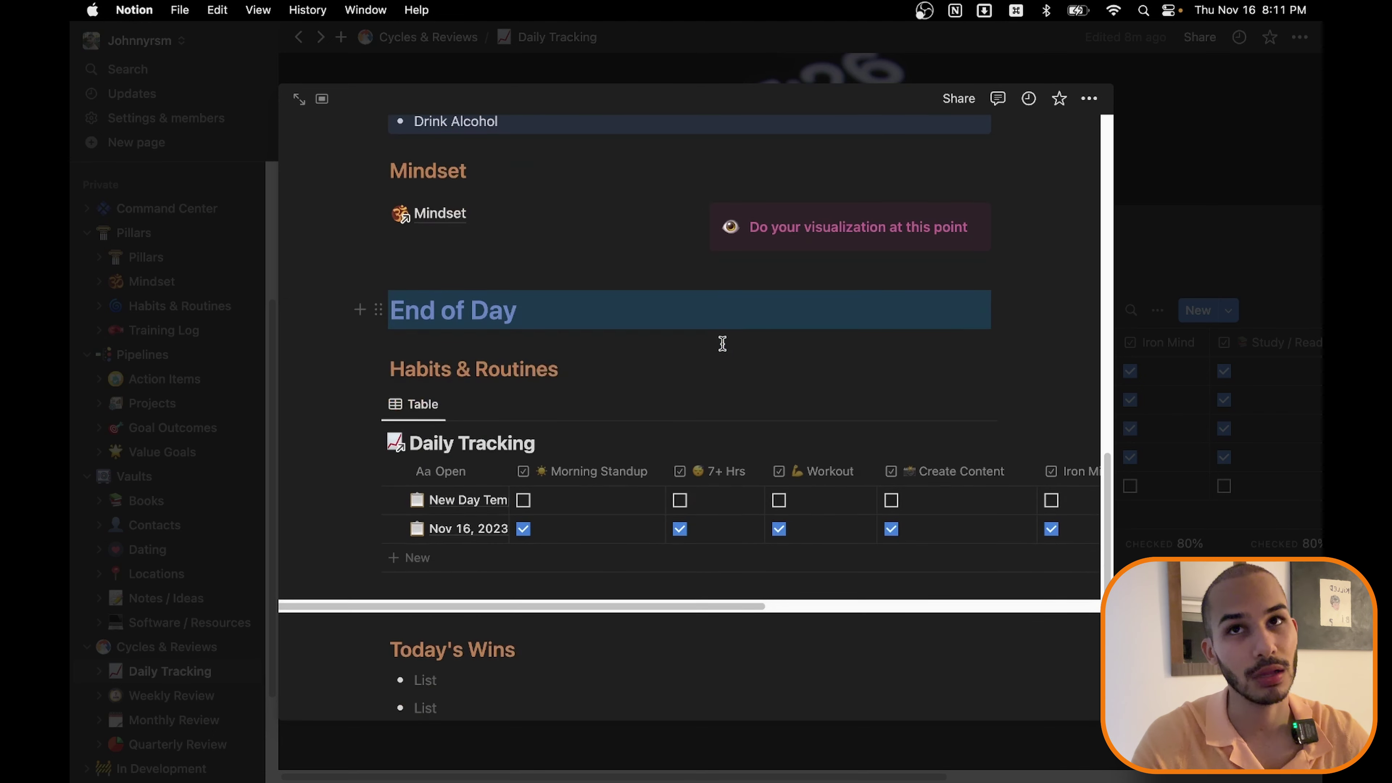
{"action": "scroll", "coordinate": [532, 191], "scroll_direction": "up", "scroll_amount": 3}
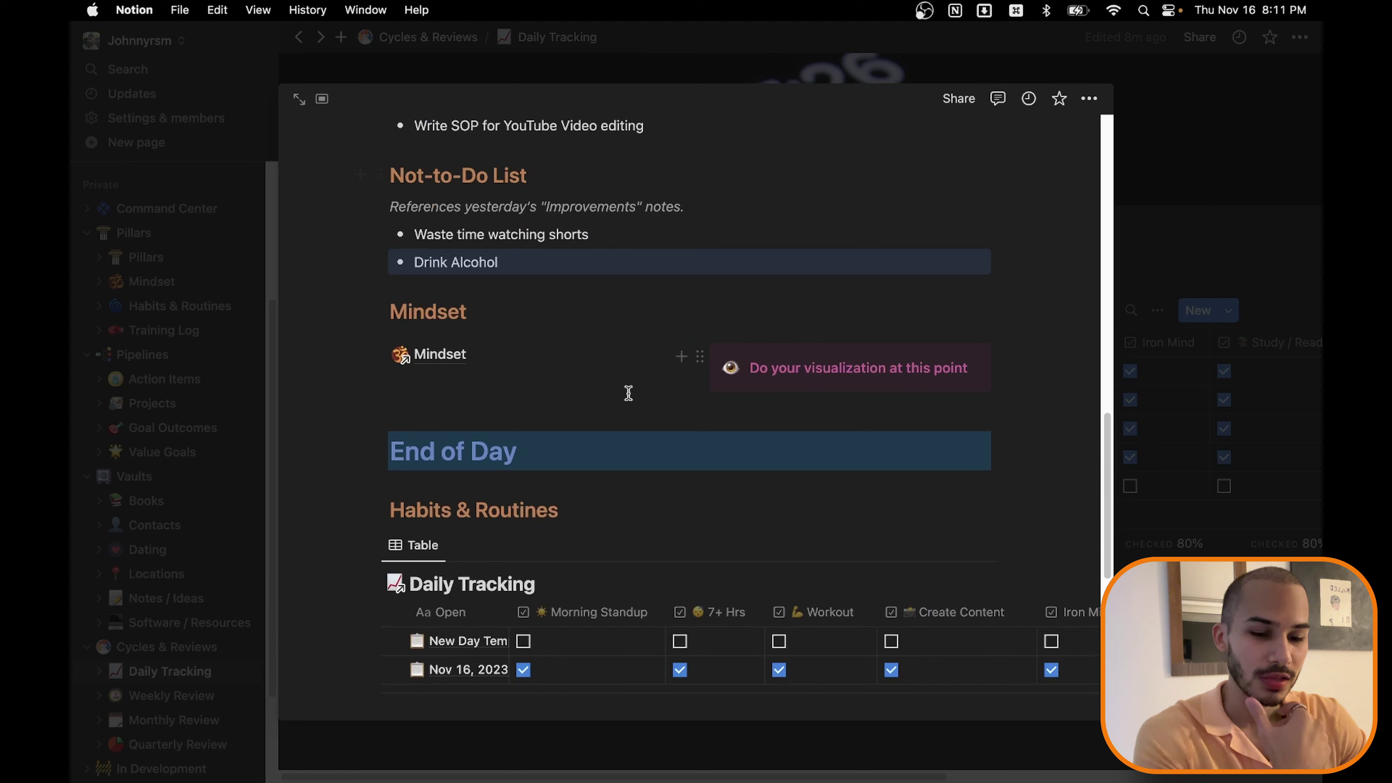
{"action": "scroll", "coordinate": [600, 389], "scroll_direction": "down", "scroll_amount": 3}
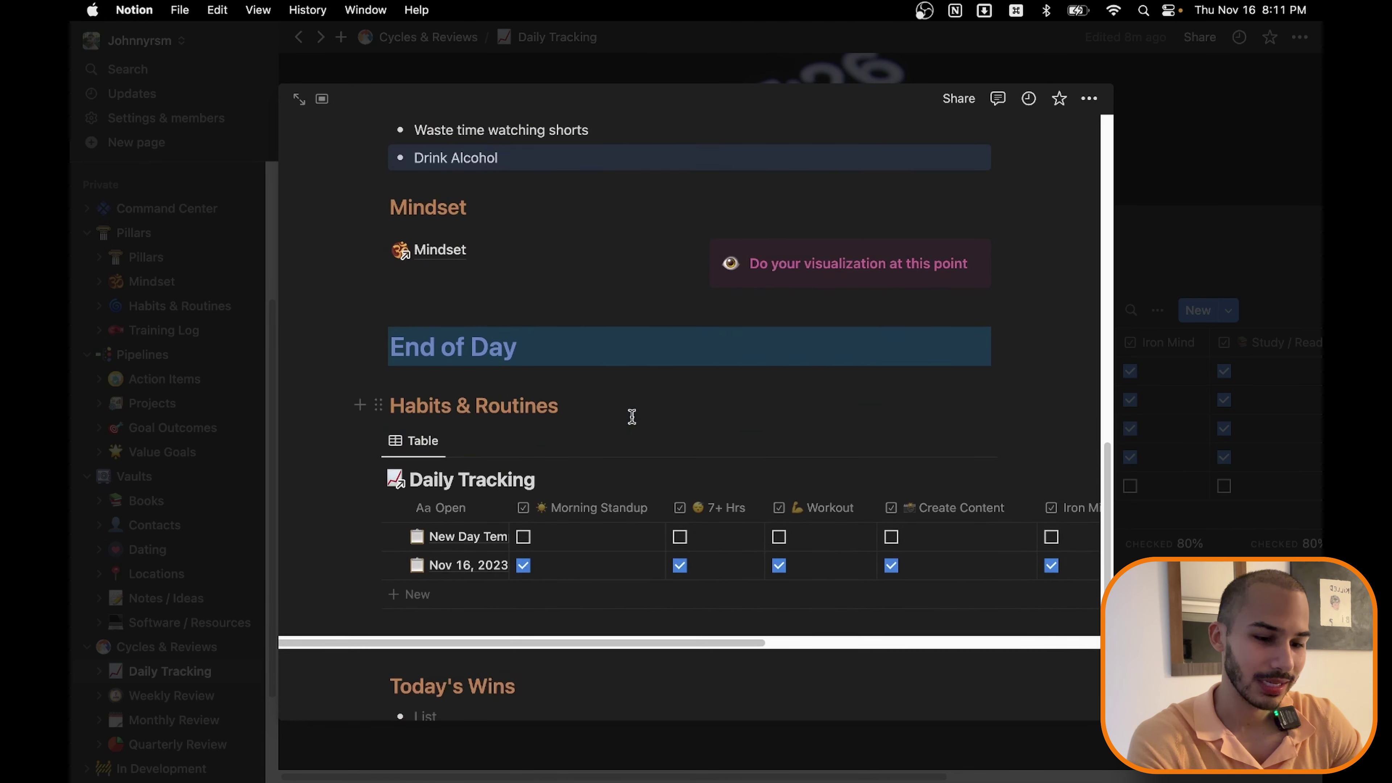
{"action": "scroll", "coordinate": [600, 289], "scroll_direction": "down", "scroll_amount": 3}
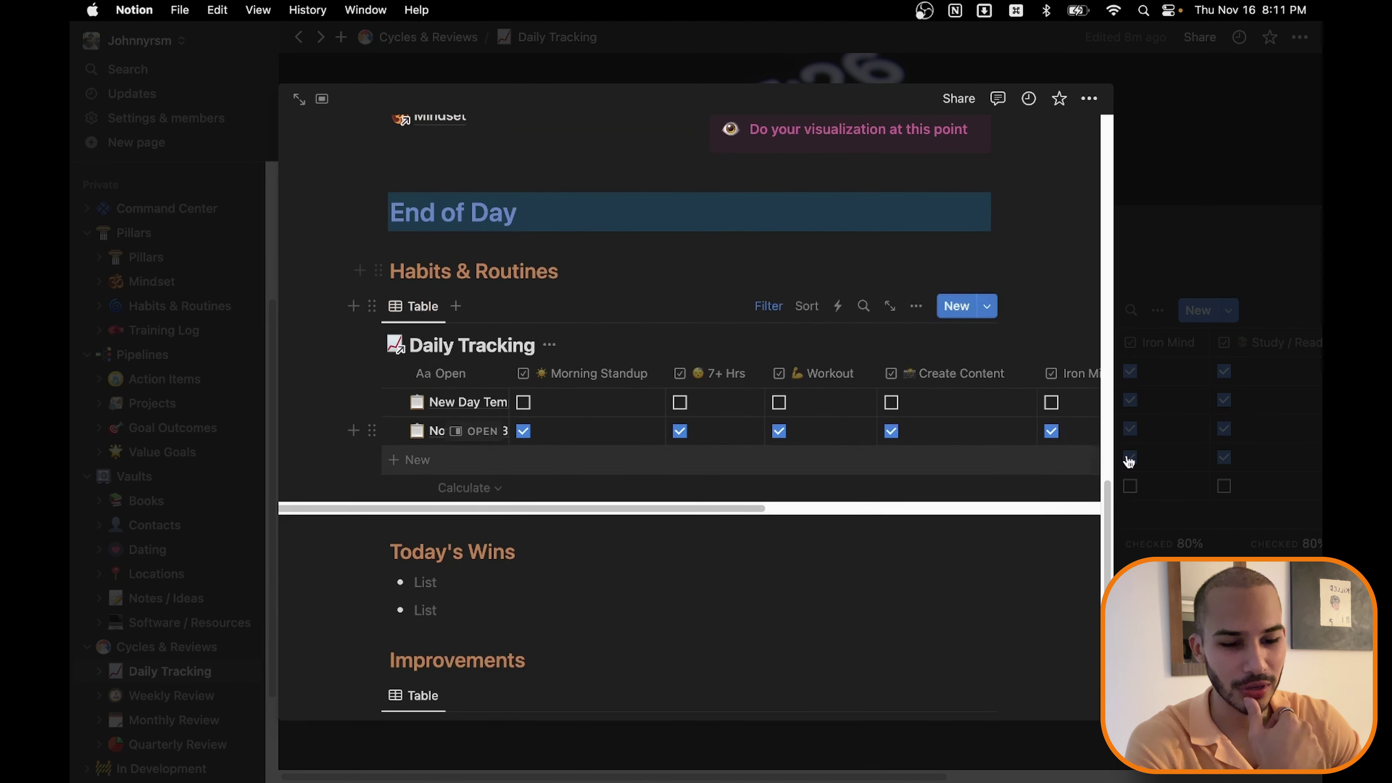
Step: Close today's entry preview and scan the Current Week habit columns, keeping 7+ Hrs in its original place
{"action": "key", "text": "Escape"}
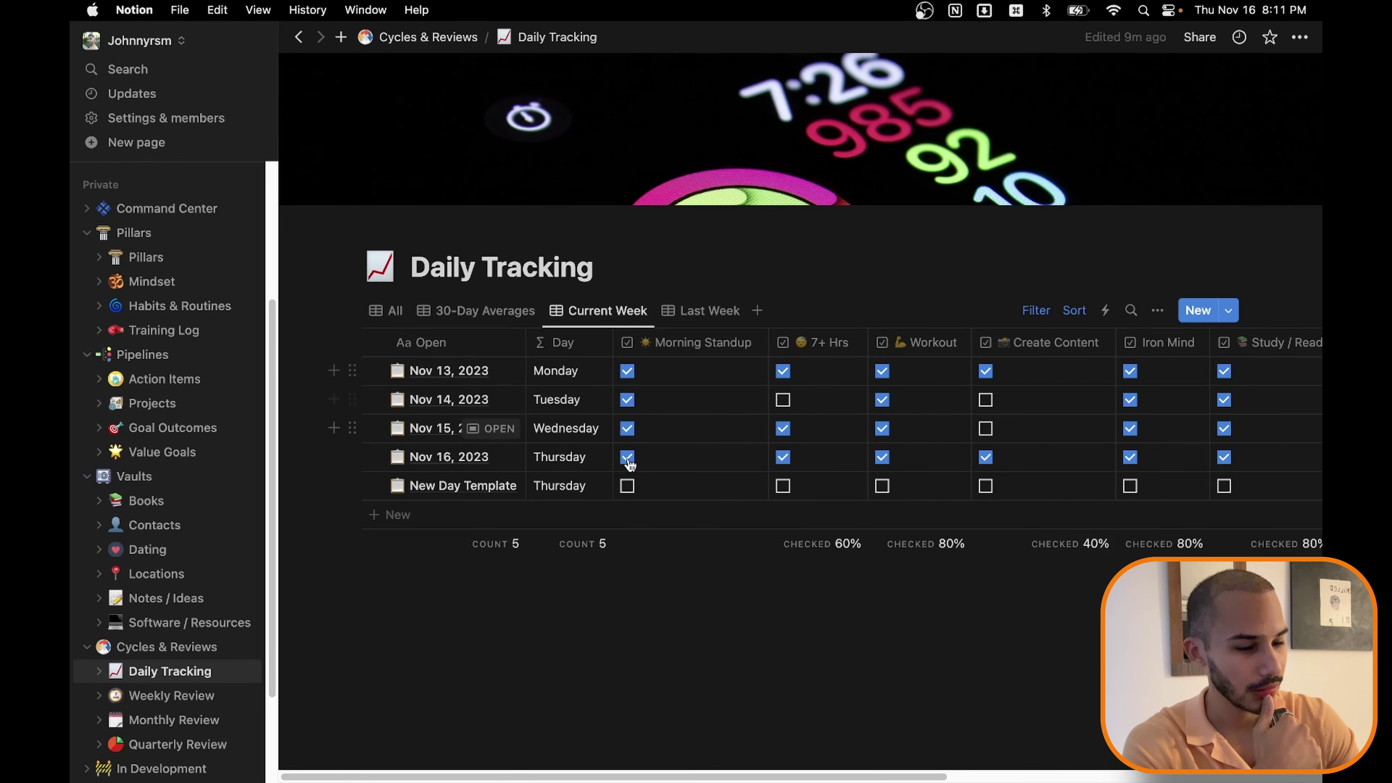
{"action": "scroll", "coordinate": [612, 454], "scroll_direction": "right", "scroll_amount": 2}
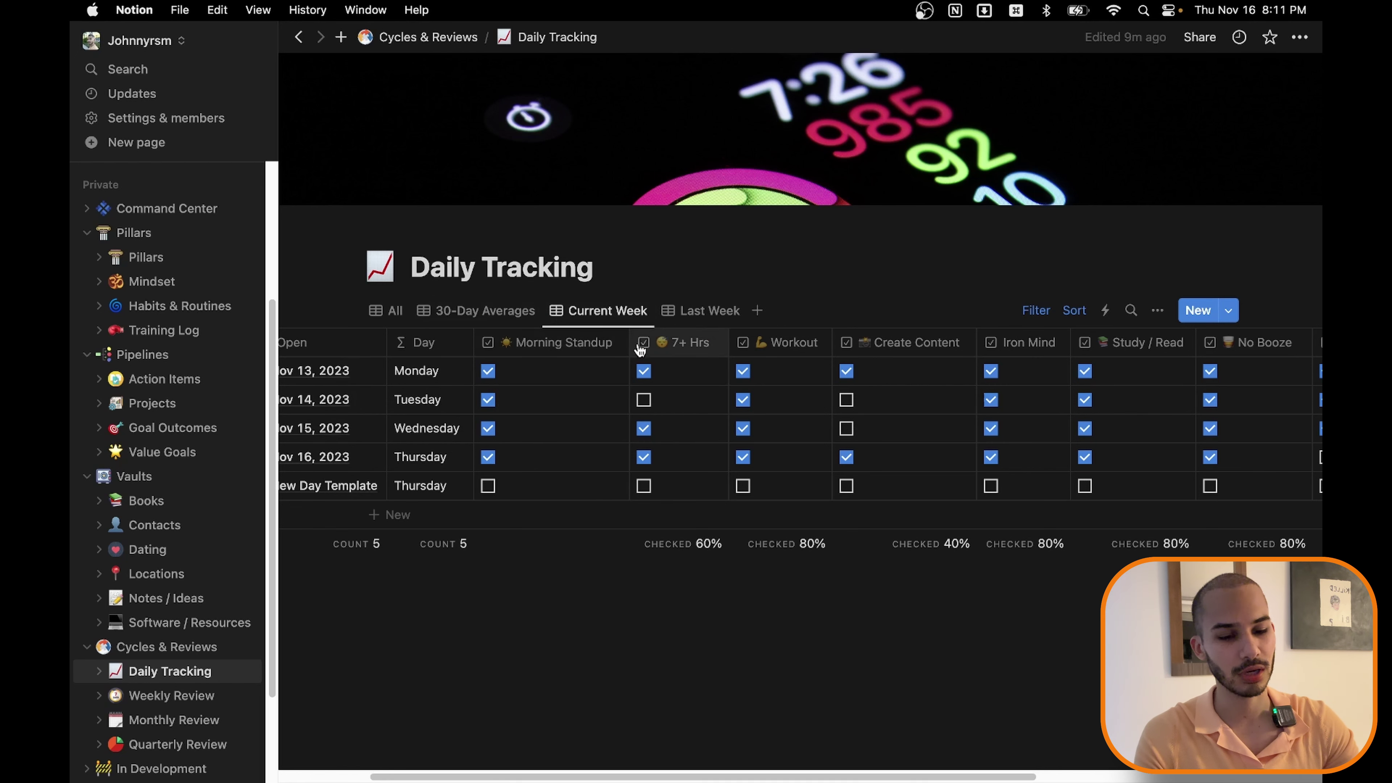
{"action": "left_click_drag", "start_coordinate": [688, 337], "coordinate": [680, 356]}
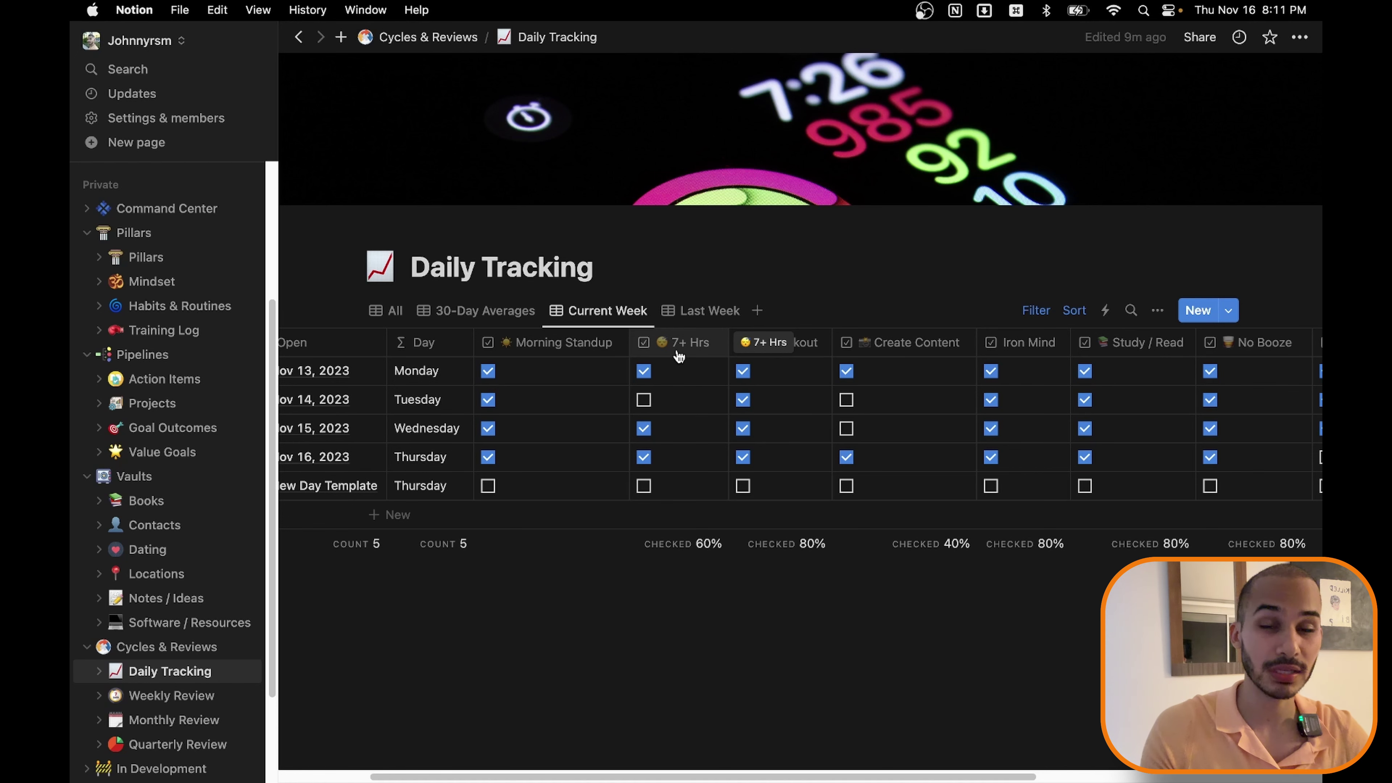
{"action": "left_click_drag", "start_coordinate": [680, 357], "coordinate": [678, 368]}
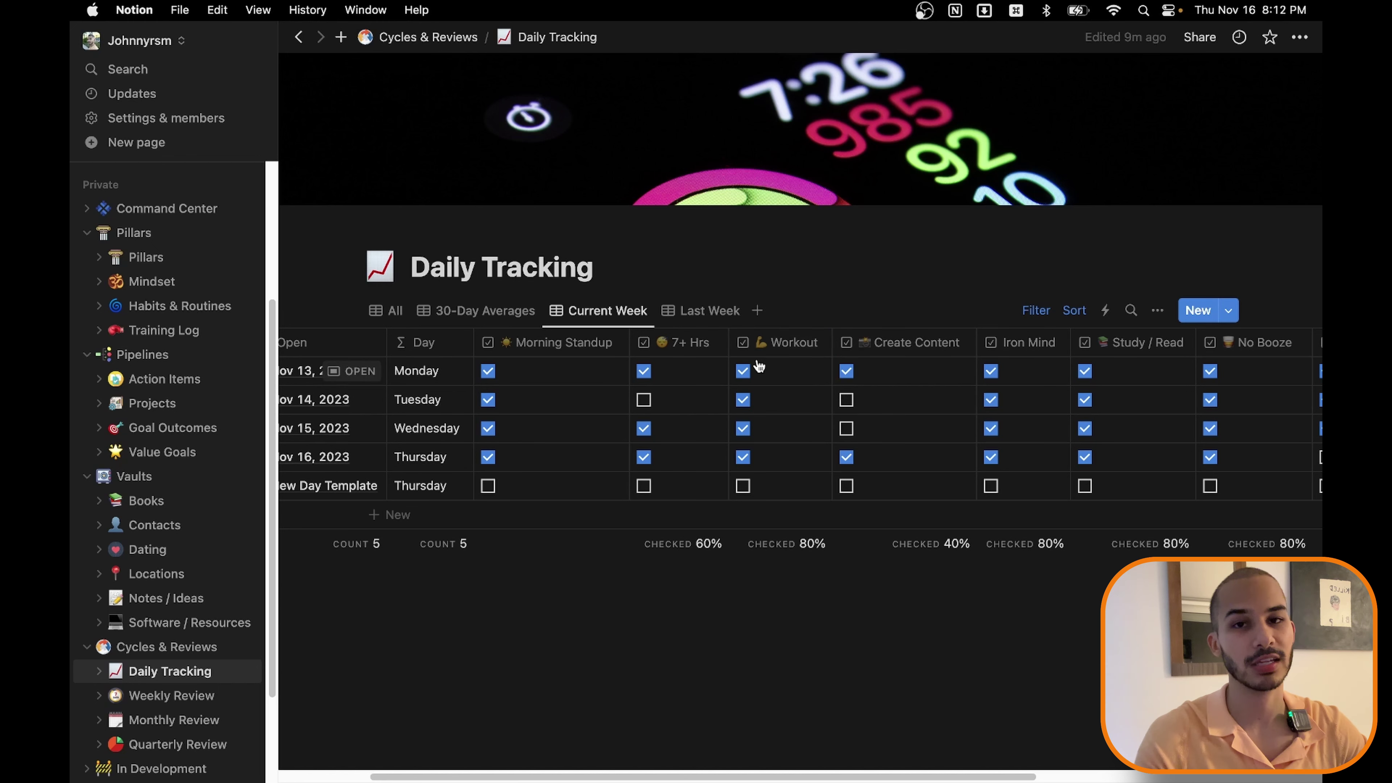
{"action": "scroll", "coordinate": [767, 441], "scroll_direction": "right", "scroll_amount": 2}
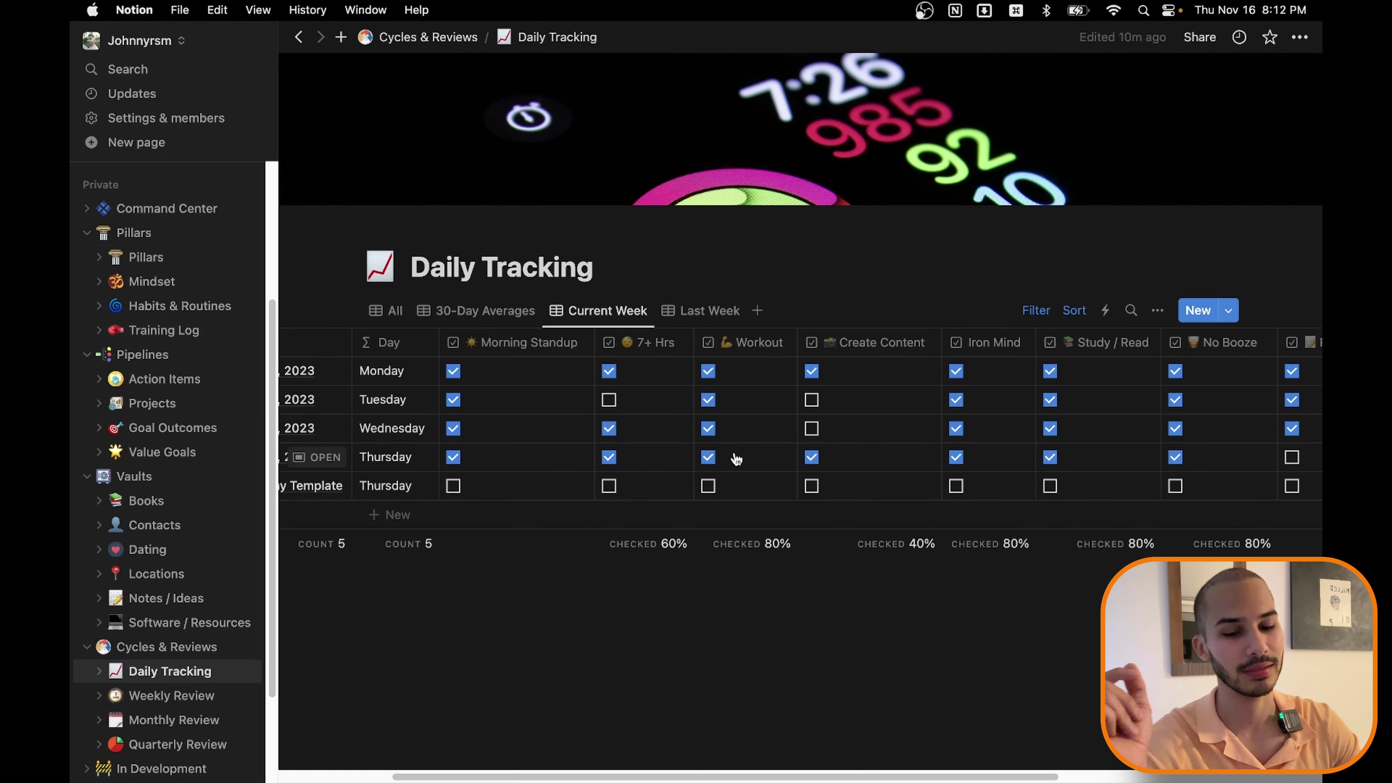
{"action": "scroll", "coordinate": [712, 400], "scroll_direction": "right", "scroll_amount": 3}
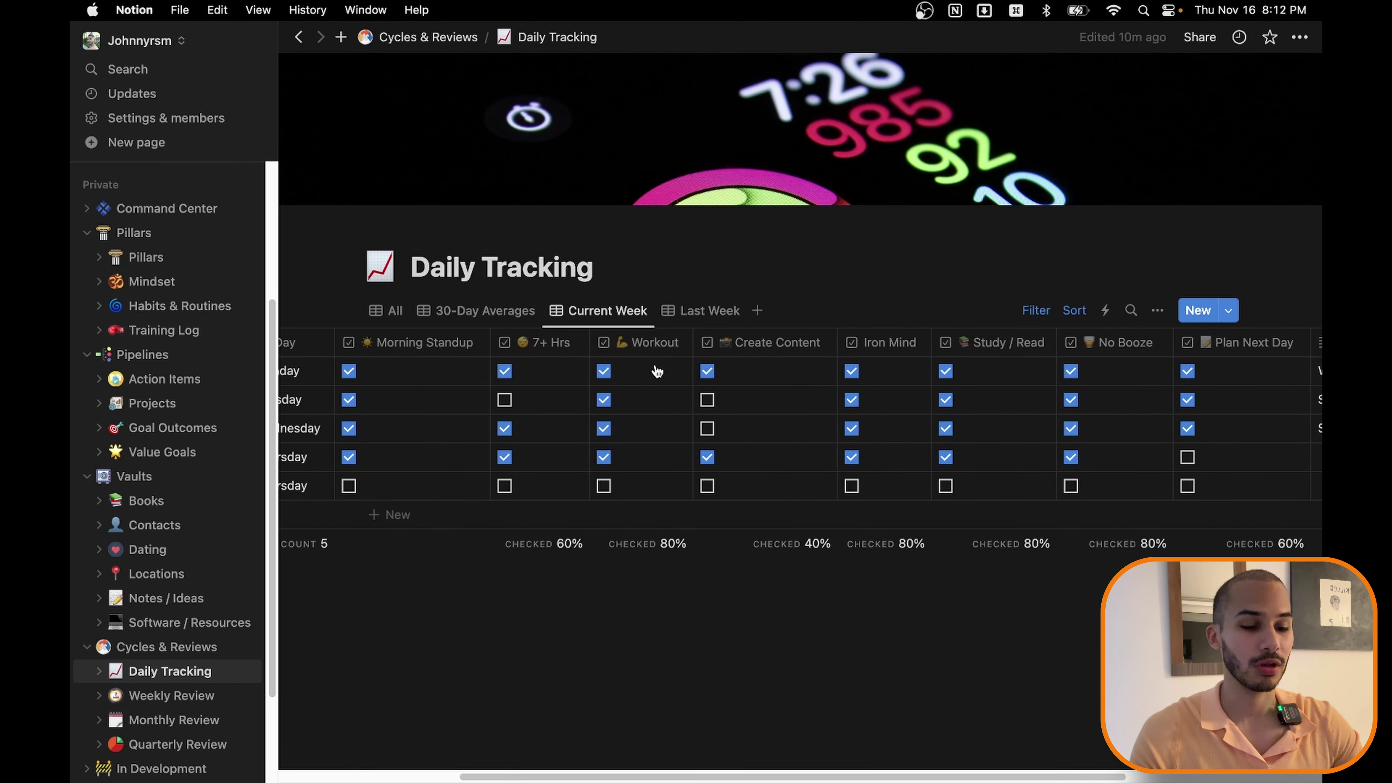
{"action": "scroll", "coordinate": [713, 378], "scroll_direction": "right", "scroll_amount": 2}
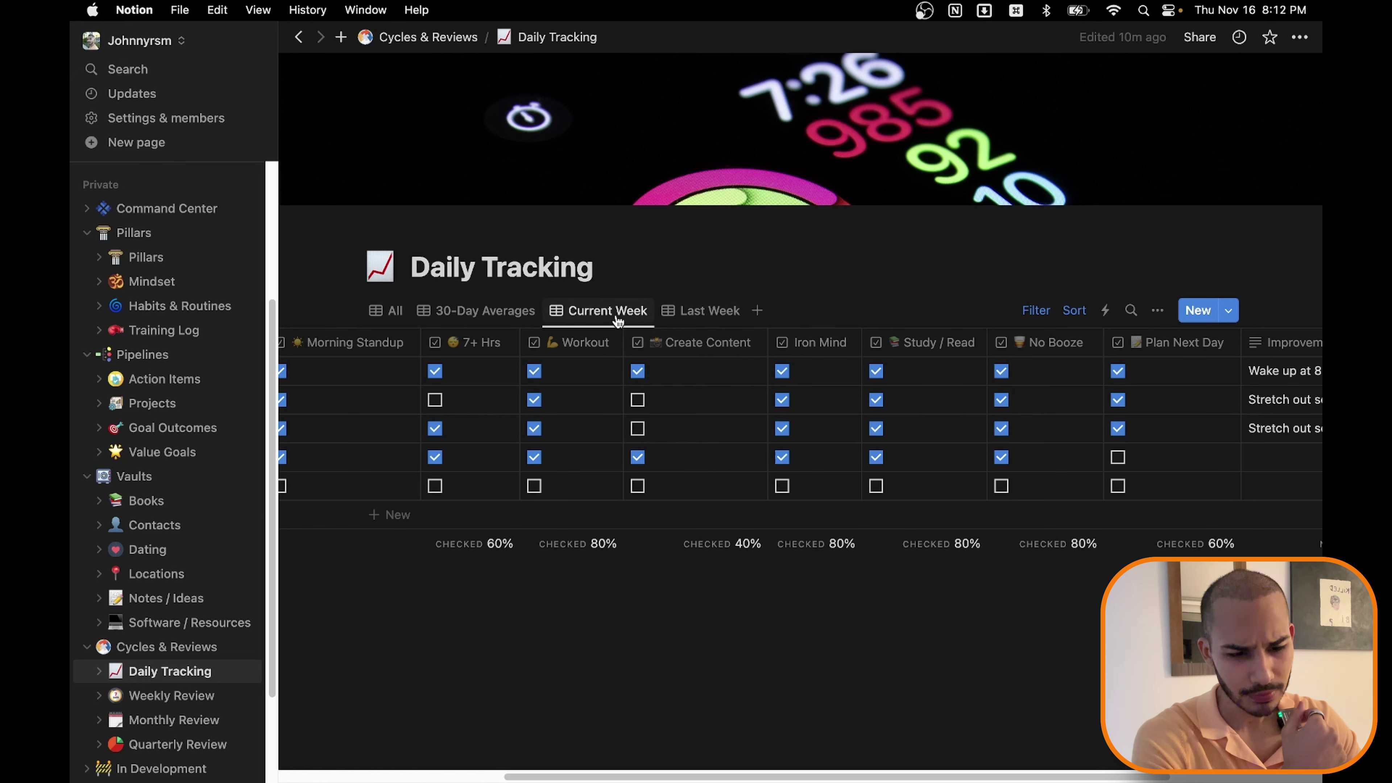
Step: Switch Daily Tracking to the Last Week view and bring the column totals into view
{"action": "left_click", "coordinate": [684, 321]}
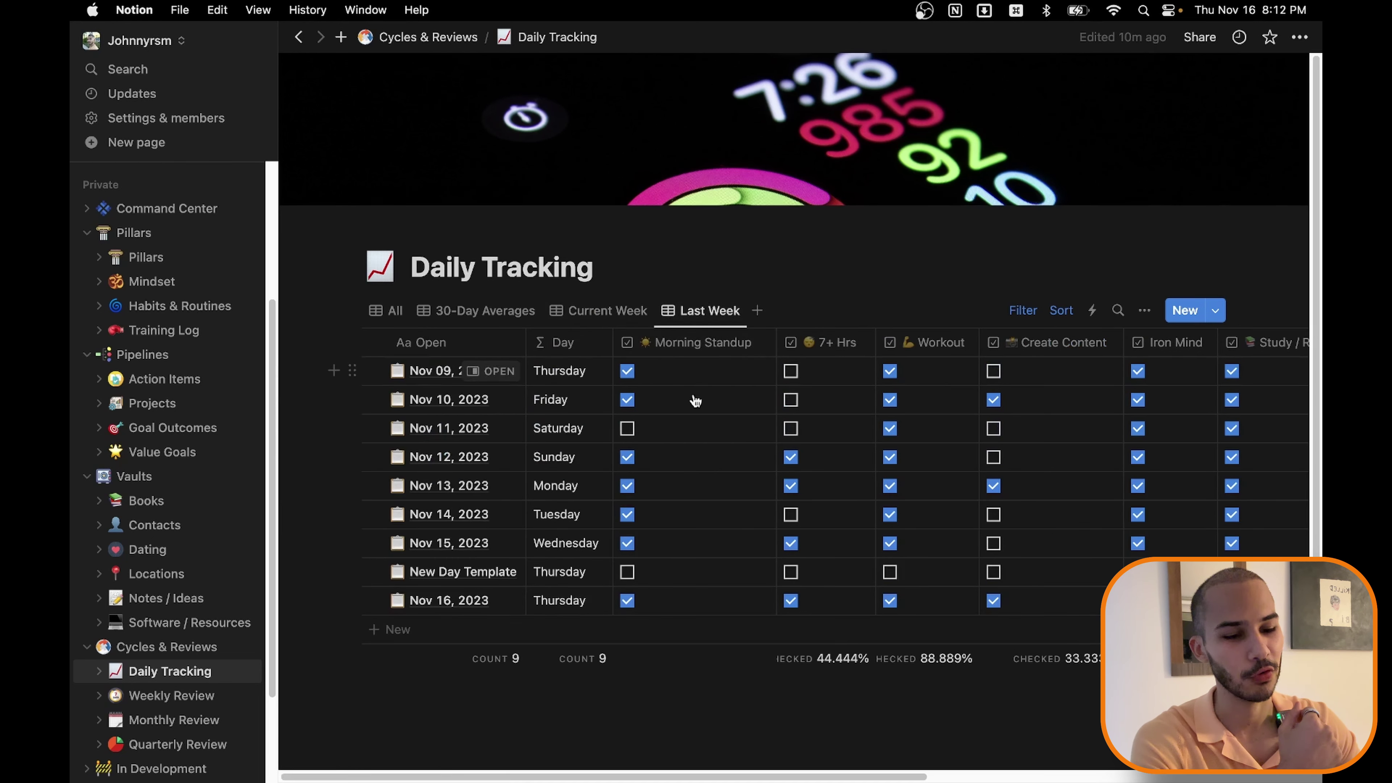
{"action": "scroll", "coordinate": [702, 401], "scroll_direction": "right", "scroll_amount": 4}
{"action": "scroll", "coordinate": [705, 417], "scroll_direction": "down", "scroll_amount": 2}
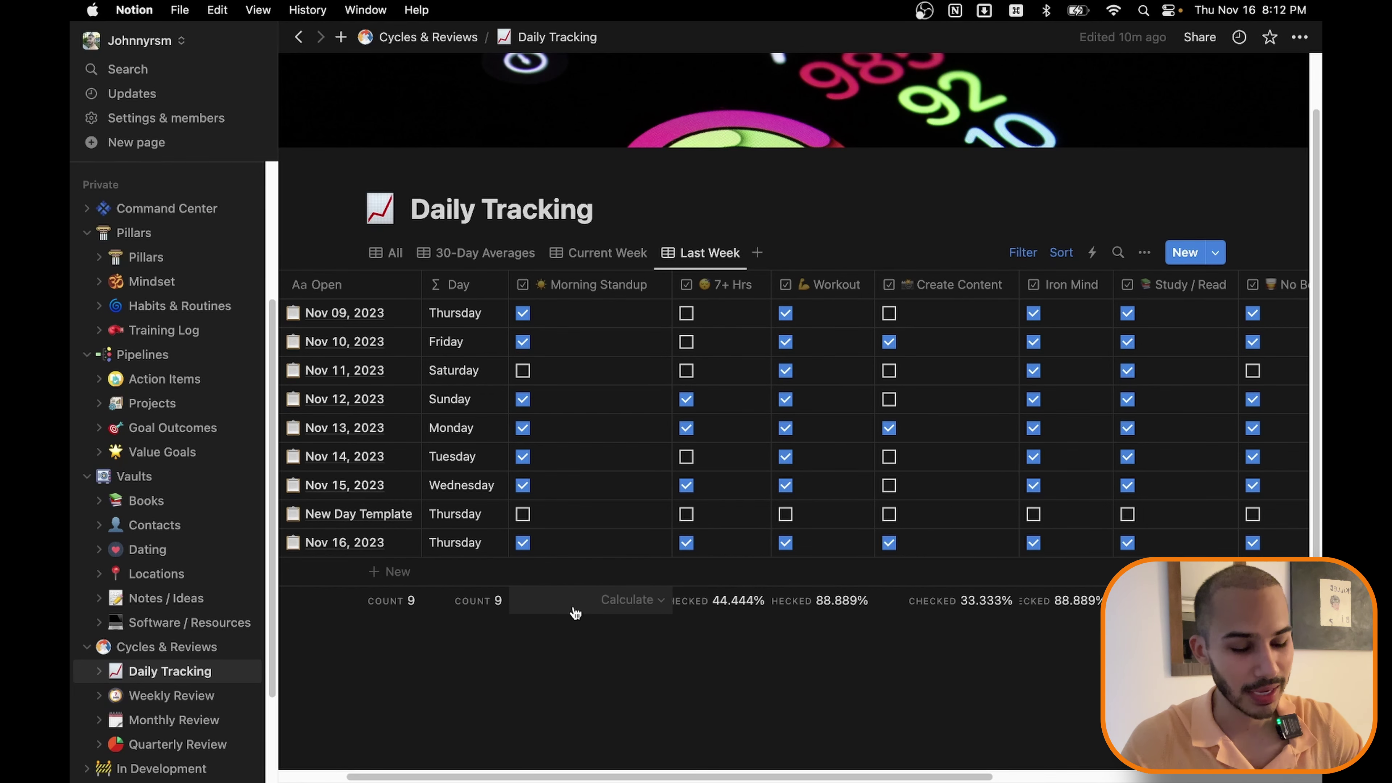
Step: Set the Morning Standup column's calculation to Percent checked, then review the remaining Last Week columns
{"action": "left_click", "coordinate": [627, 610]}
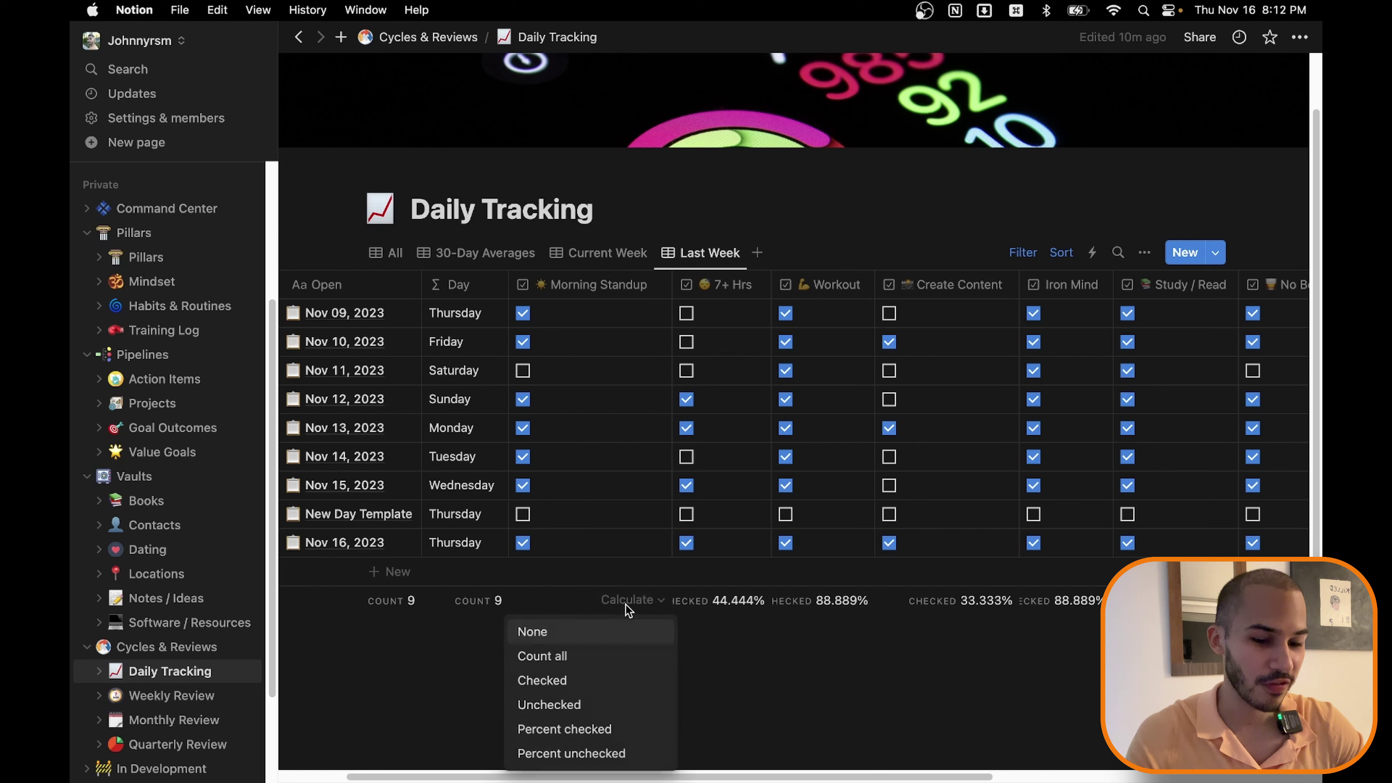
{"action": "left_click", "coordinate": [649, 723]}
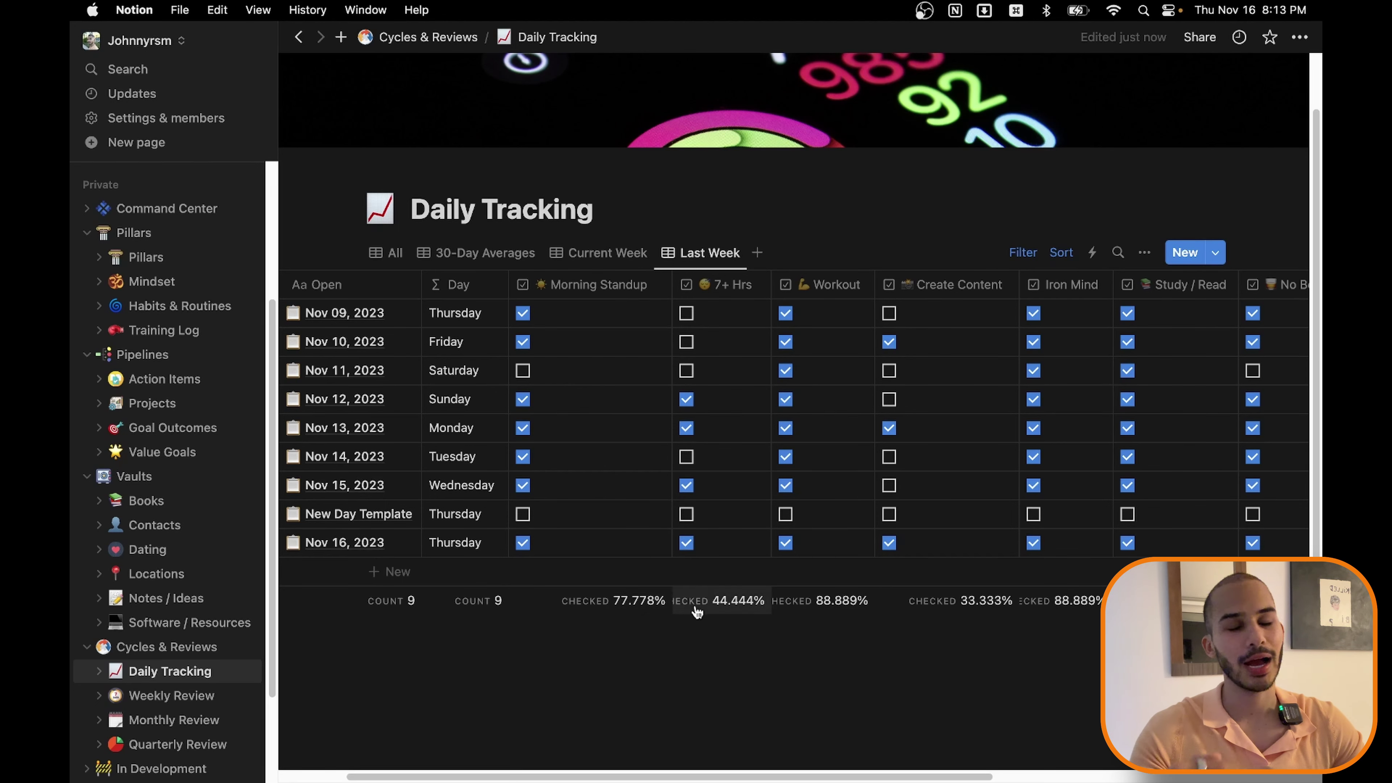
{"action": "scroll", "coordinate": [725, 603], "scroll_direction": "right", "scroll_amount": 5}
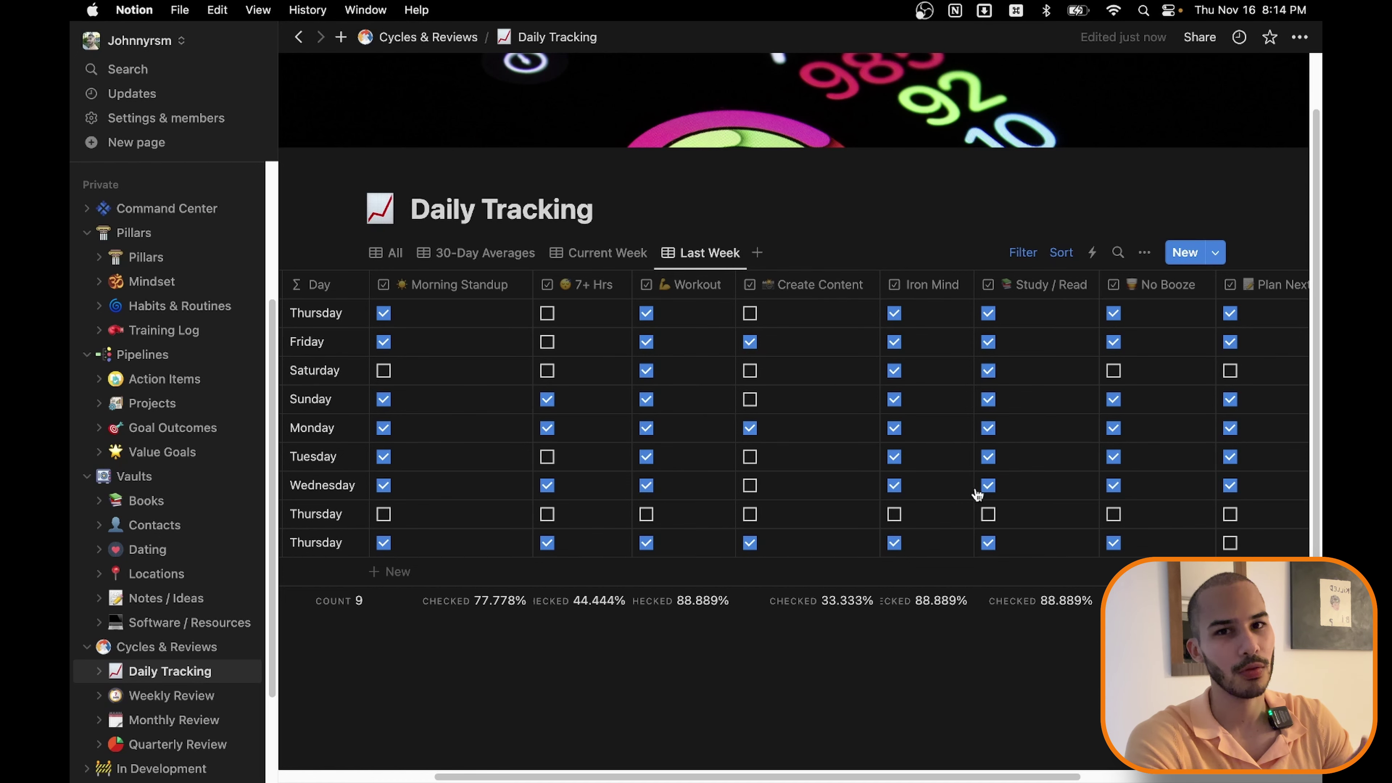
{"action": "scroll", "coordinate": [983, 486], "scroll_direction": "right", "scroll_amount": 5}
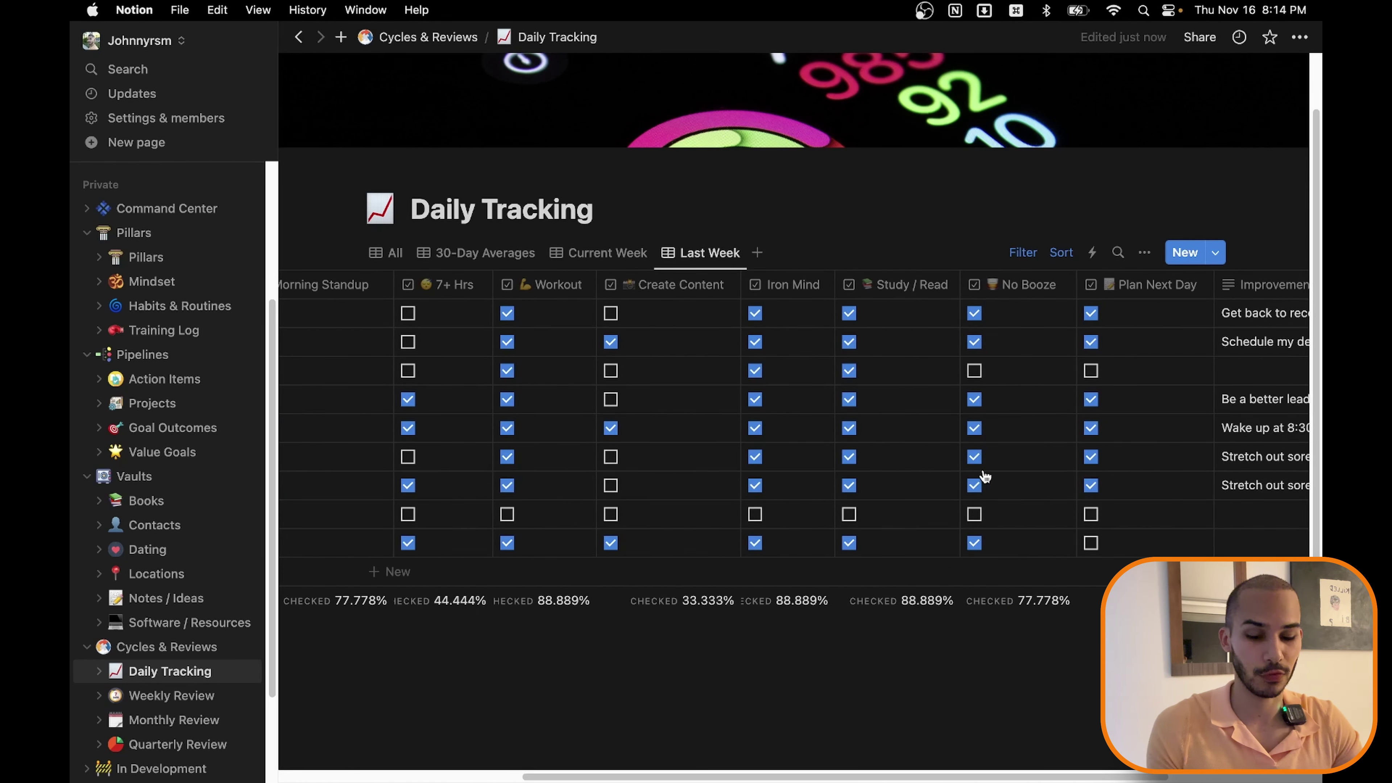
{"action": "scroll", "coordinate": [981, 480], "scroll_direction": "right", "scroll_amount": 3}
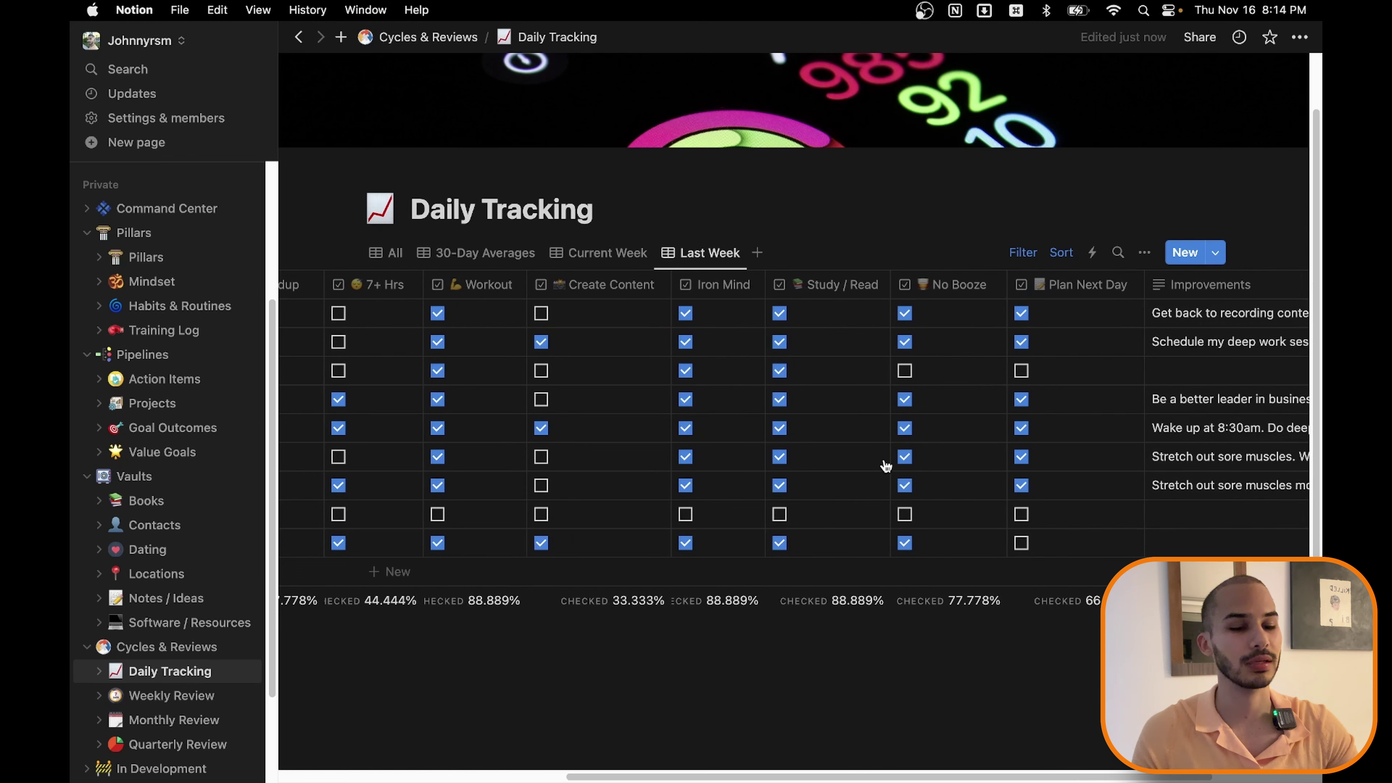
Step: Return to the Current Week view and review totals: 7+ Hrs 60%, Workout 80%, Create Content 40%
{"action": "left_click", "coordinate": [571, 255]}
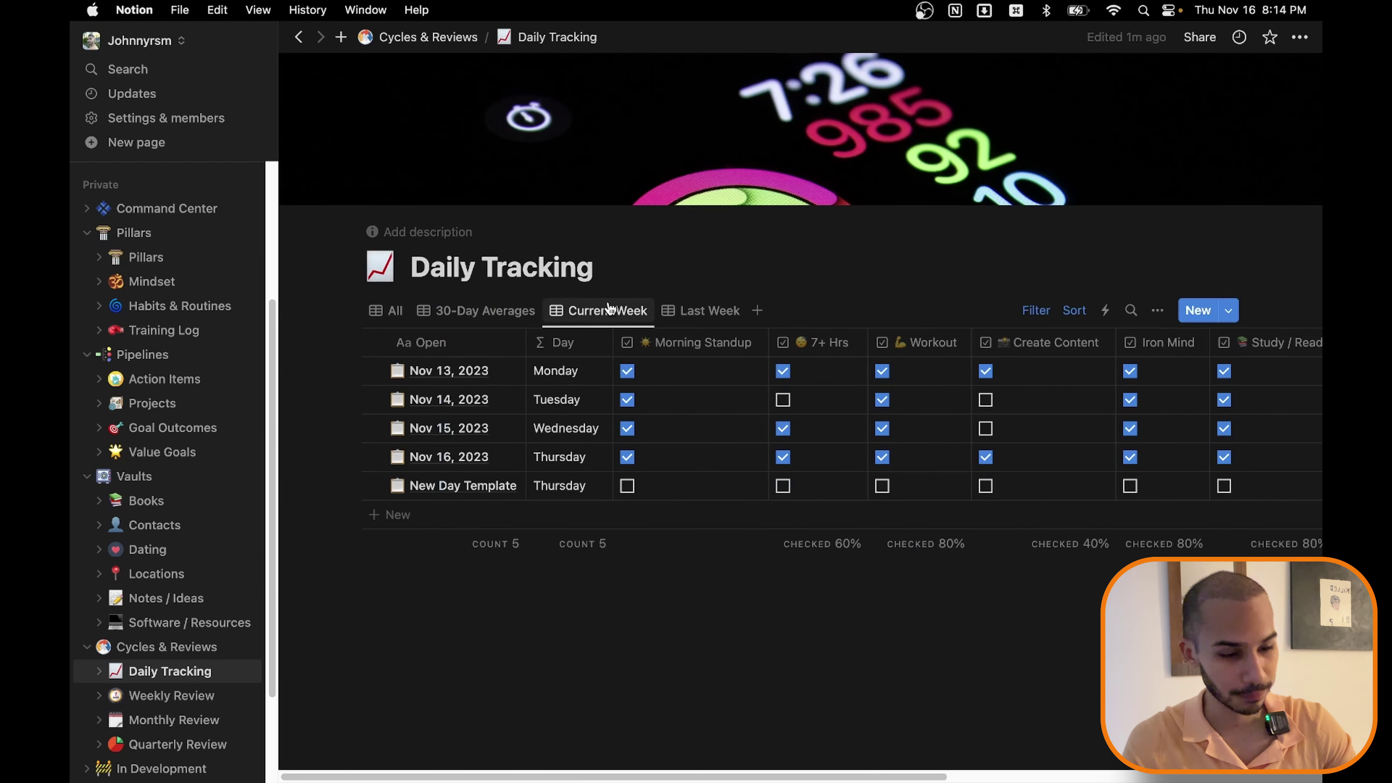
{"action": "scroll", "coordinate": [685, 351], "scroll_direction": "right", "scroll_amount": 10}
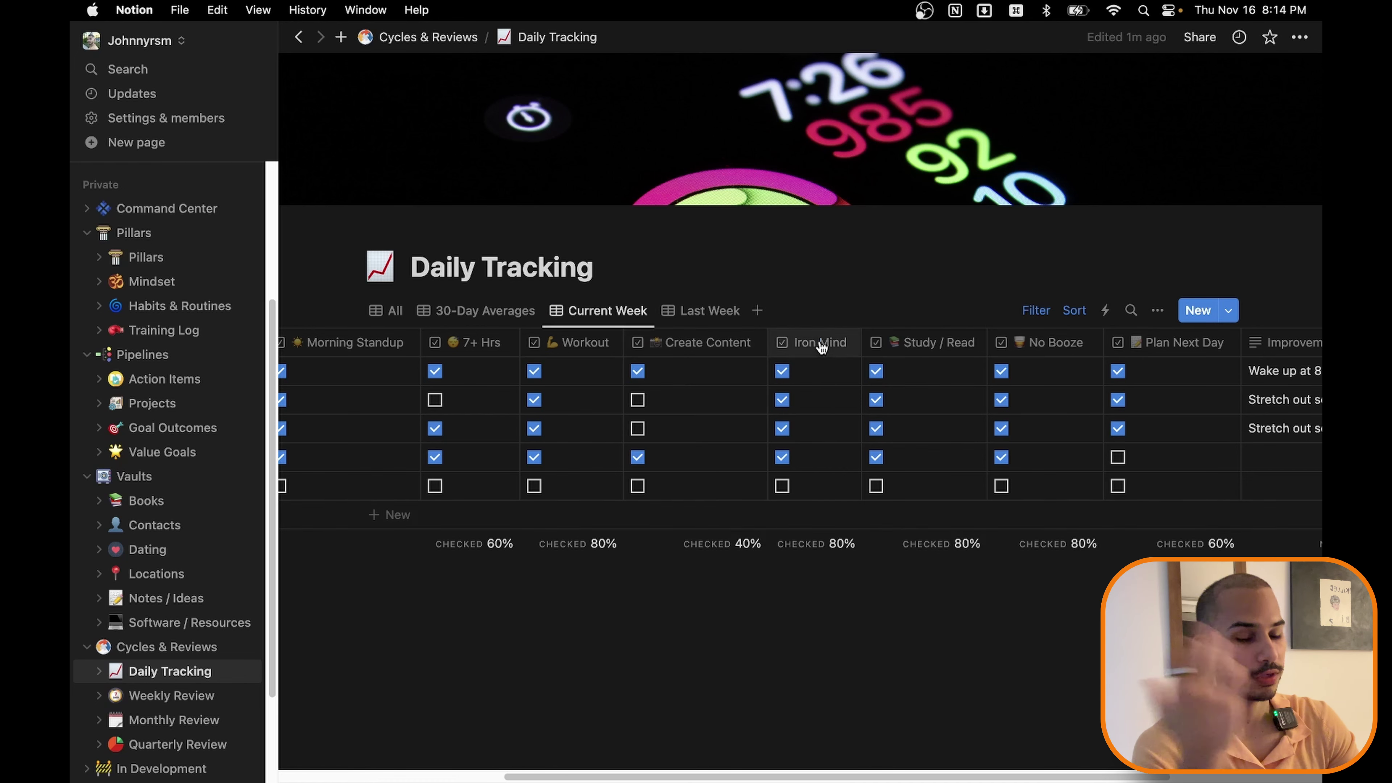
{"action": "scroll", "coordinate": [910, 439], "scroll_direction": "right", "scroll_amount": 3}
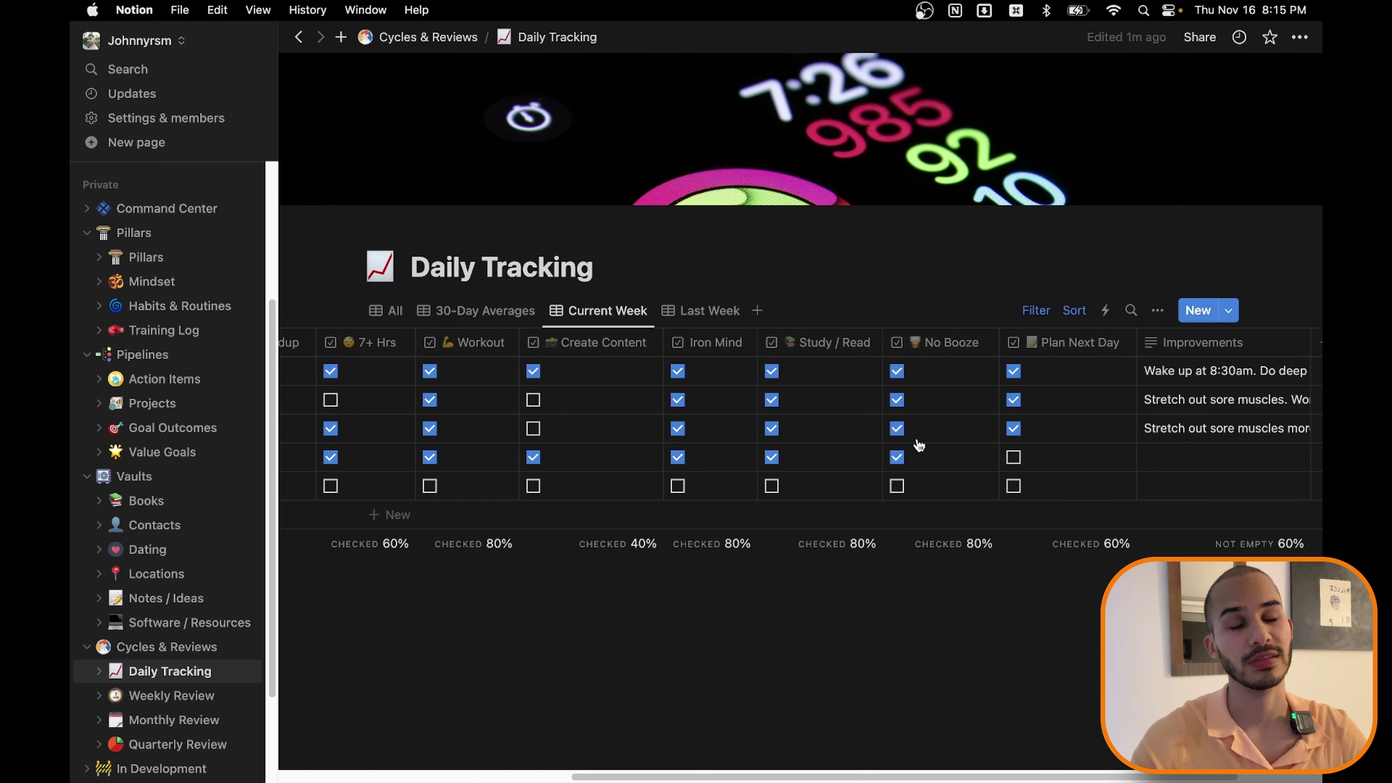
{"action": "scroll", "coordinate": [932, 428], "scroll_direction": "right", "scroll_amount": 5}
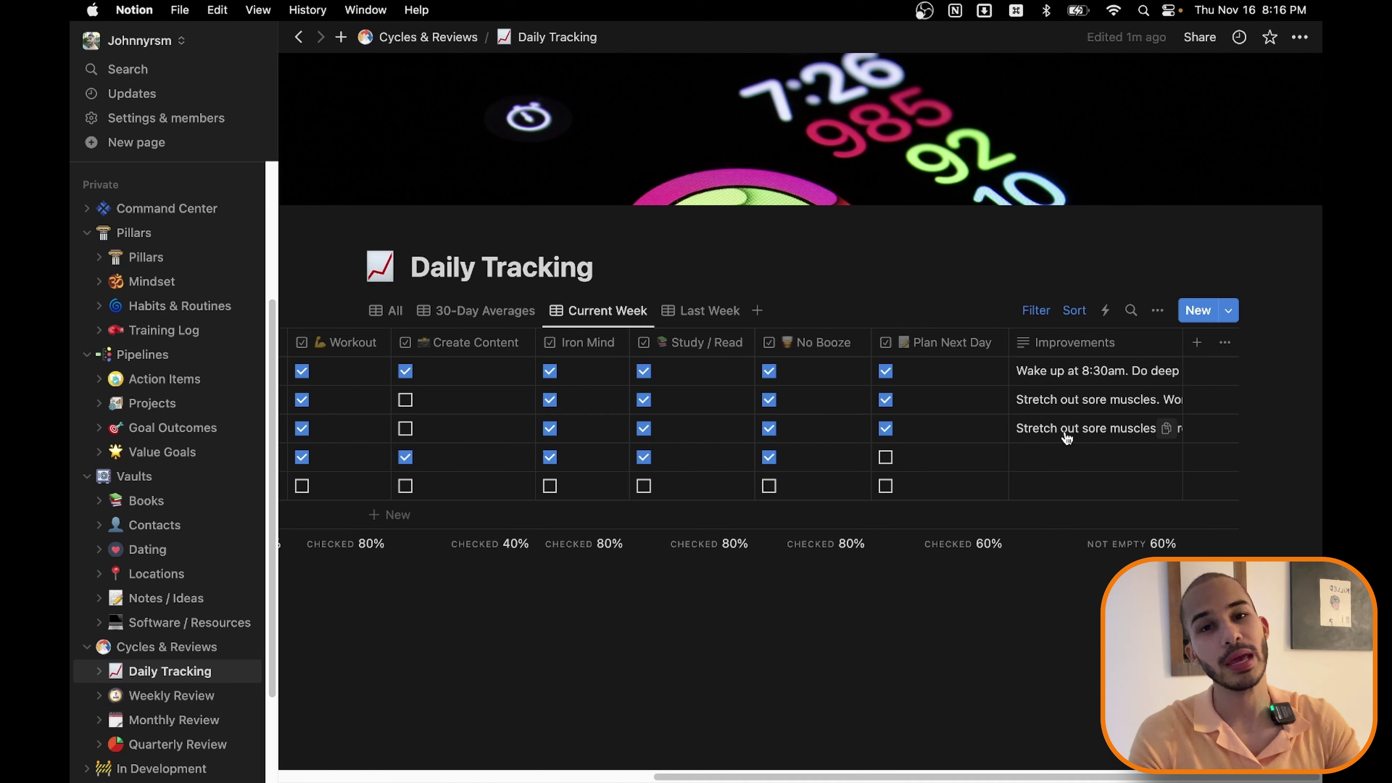
{"action": "scroll", "coordinate": [1058, 477], "scroll_direction": "left", "scroll_amount": 10}
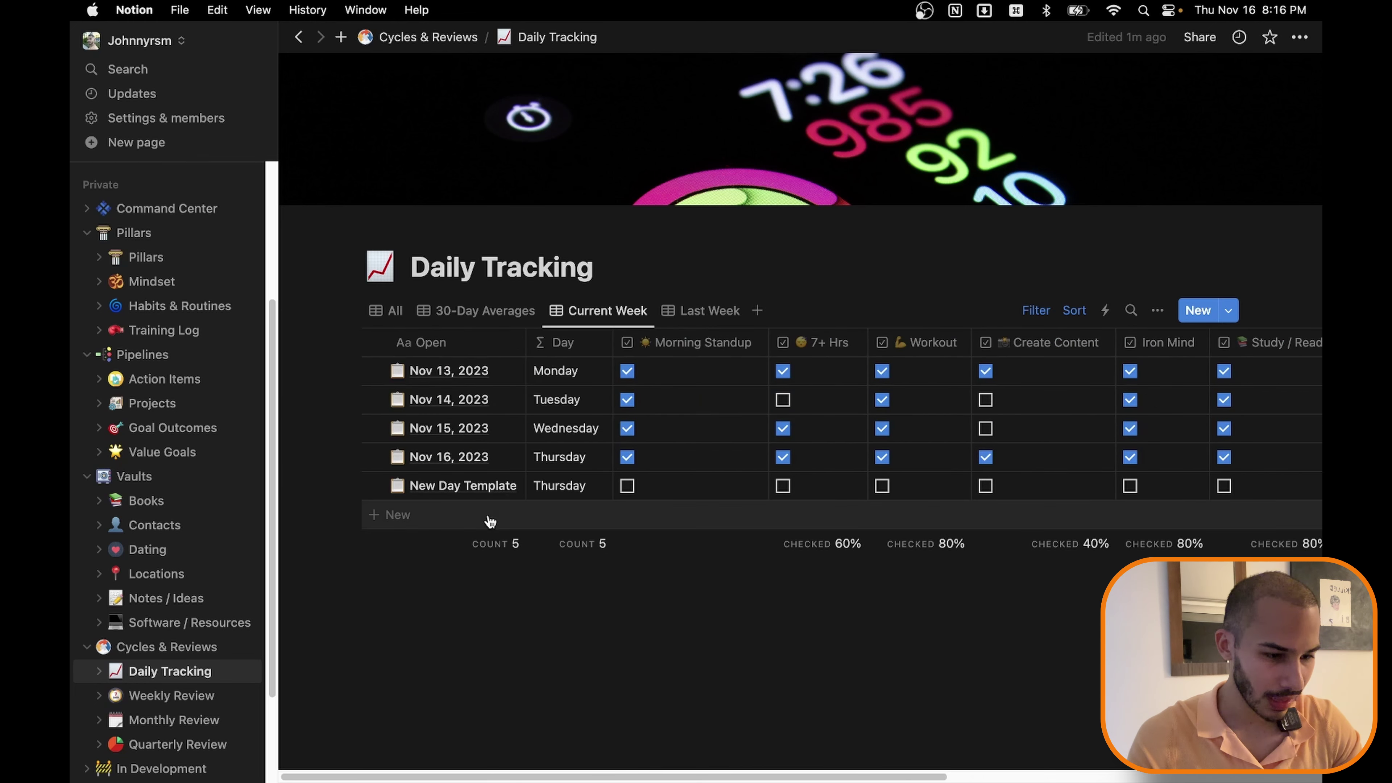
Step: Open the New Day Template entry as a page and scroll down to Today's Wins
{"action": "left_click", "coordinate": [493, 486]}
{"action": "scroll", "coordinate": [741, 363], "scroll_direction": "down", "scroll_amount": 3}
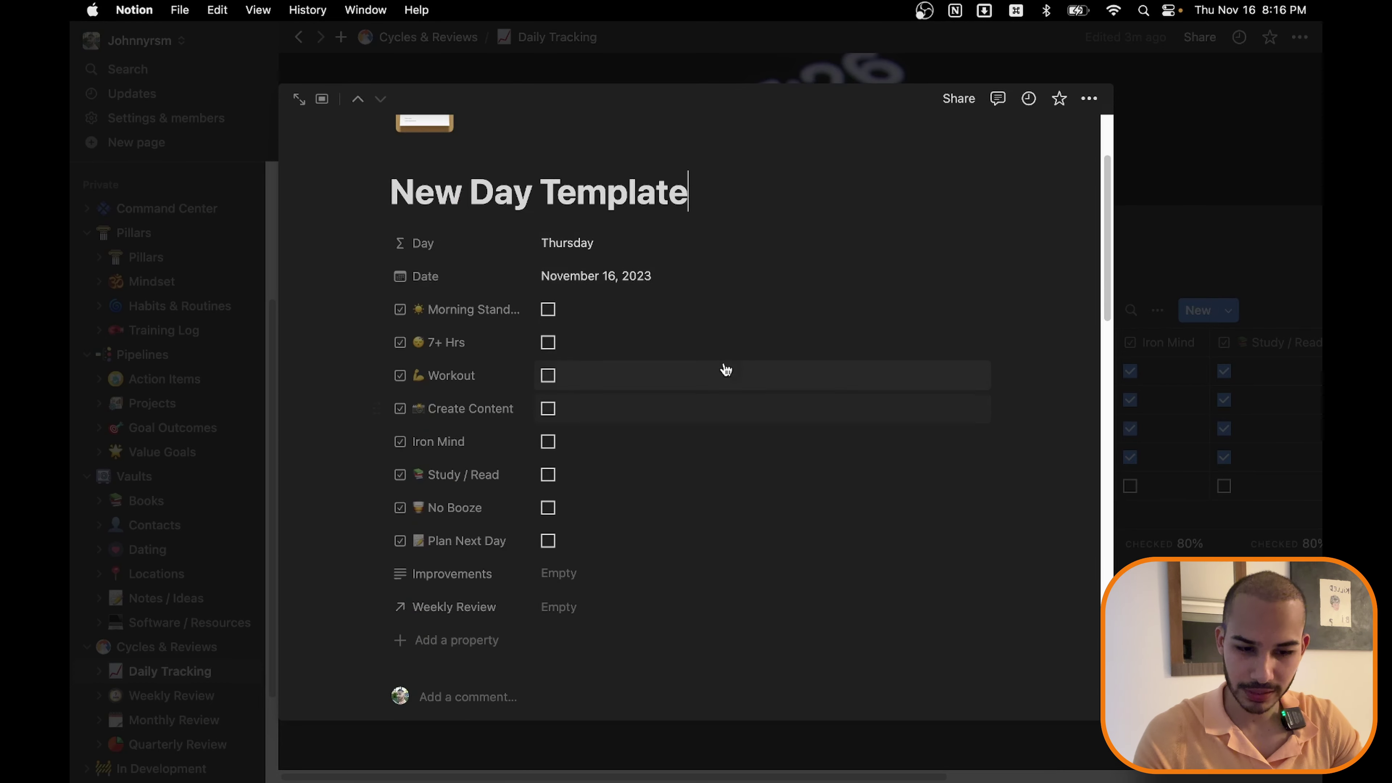
{"action": "scroll", "coordinate": [715, 373], "scroll_direction": "down", "scroll_amount": 15}
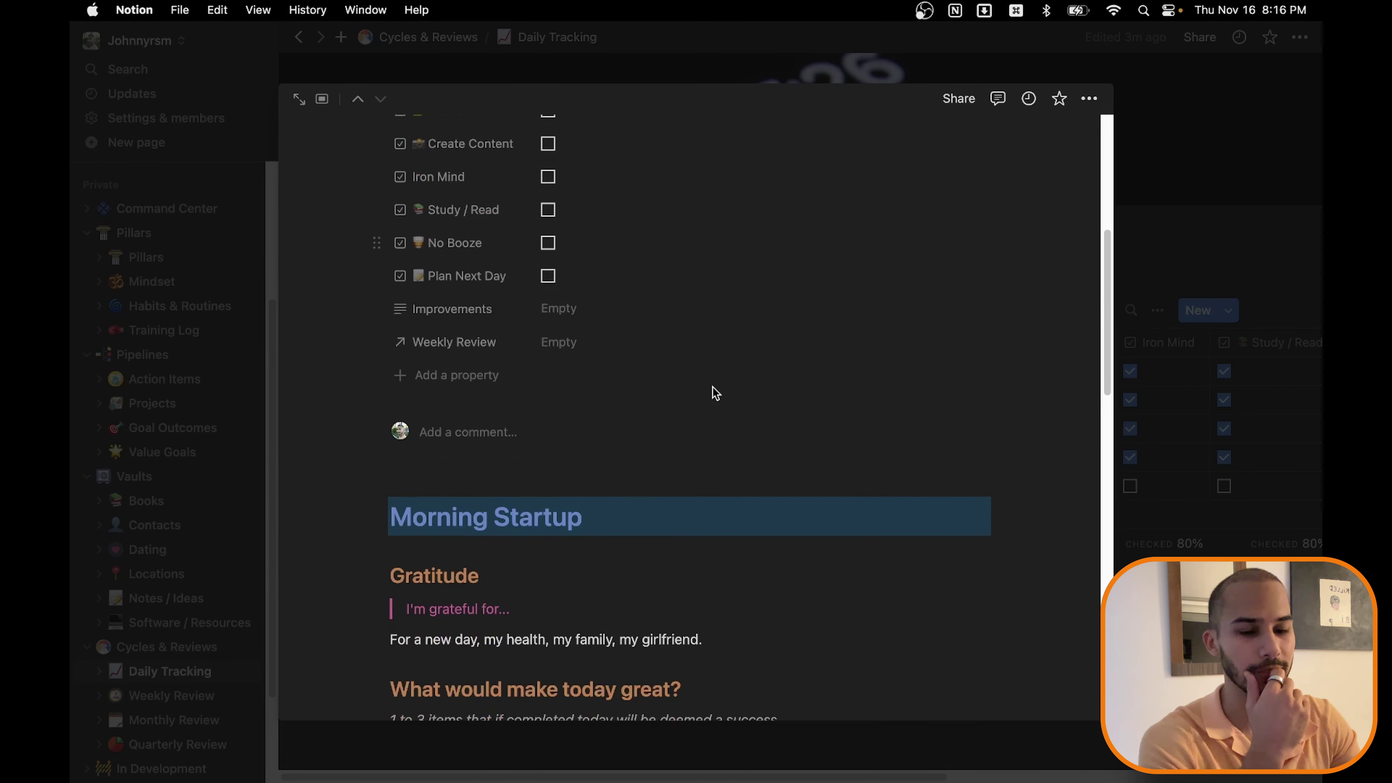
{"action": "scroll", "coordinate": [813, 507], "scroll_direction": "down", "scroll_amount": 7}
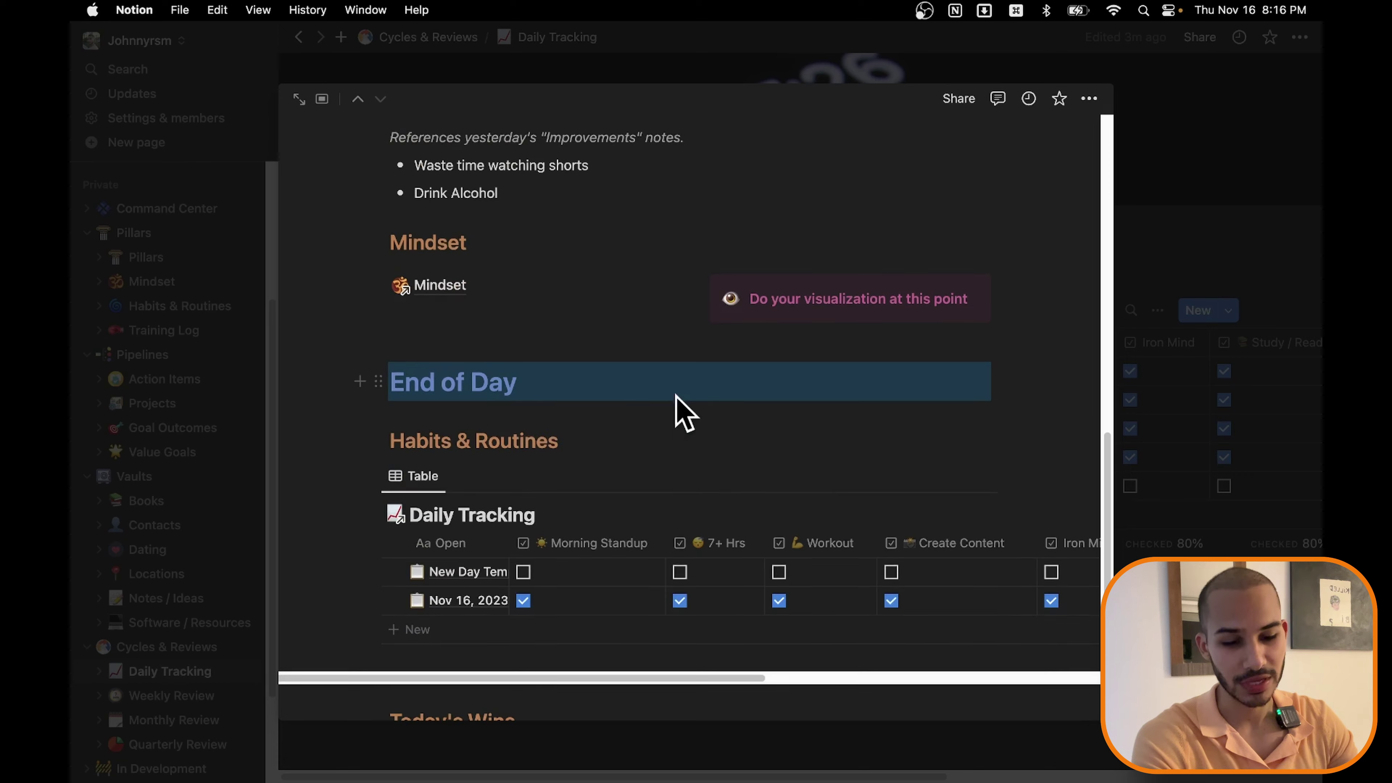
{"action": "scroll", "coordinate": [700, 337], "scroll_direction": "down", "scroll_amount": 1}
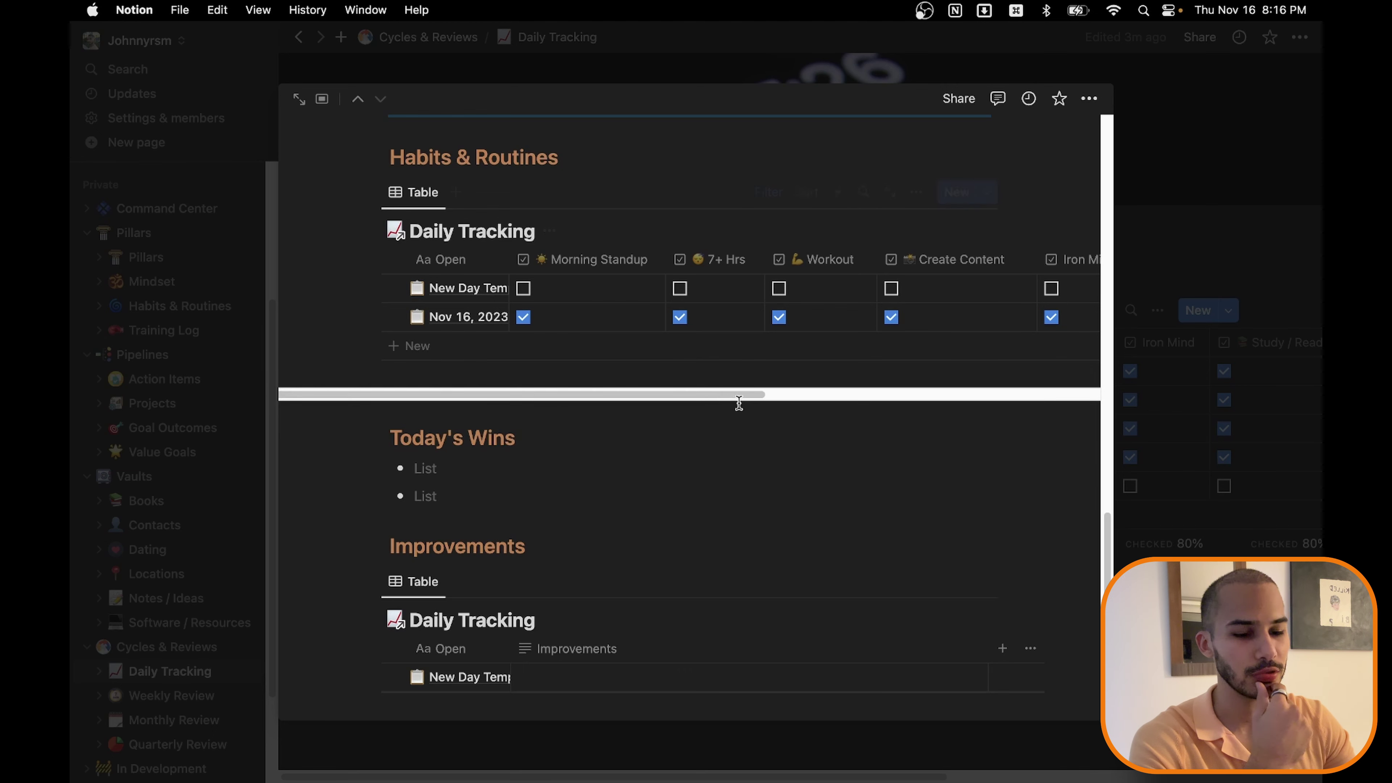
{"action": "scroll", "coordinate": [658, 332], "scroll_direction": "down", "scroll_amount": 3}
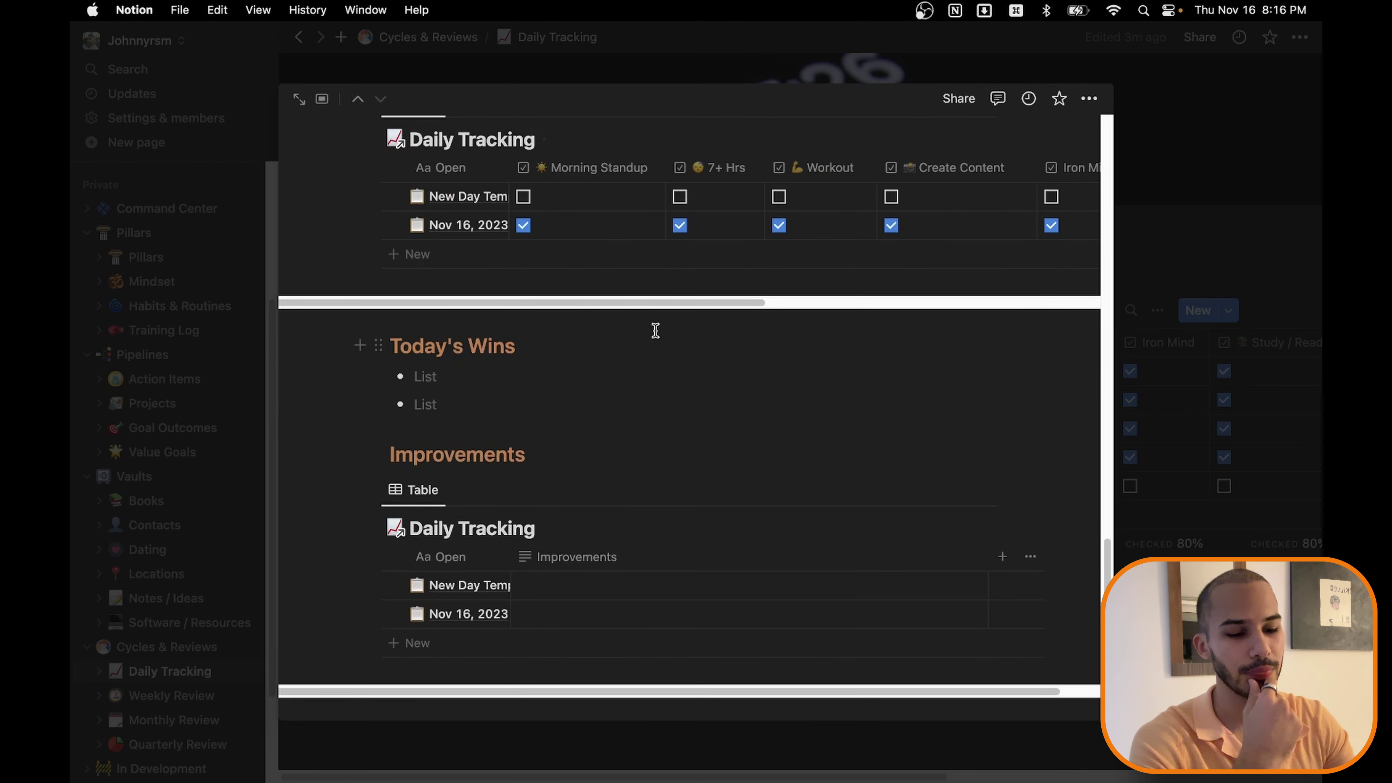
Step: List 'Recorded YouTube video' and 'Went out with Girlfriend' as the two Today's Wins bullets
{"action": "left_click", "coordinate": [455, 378]}
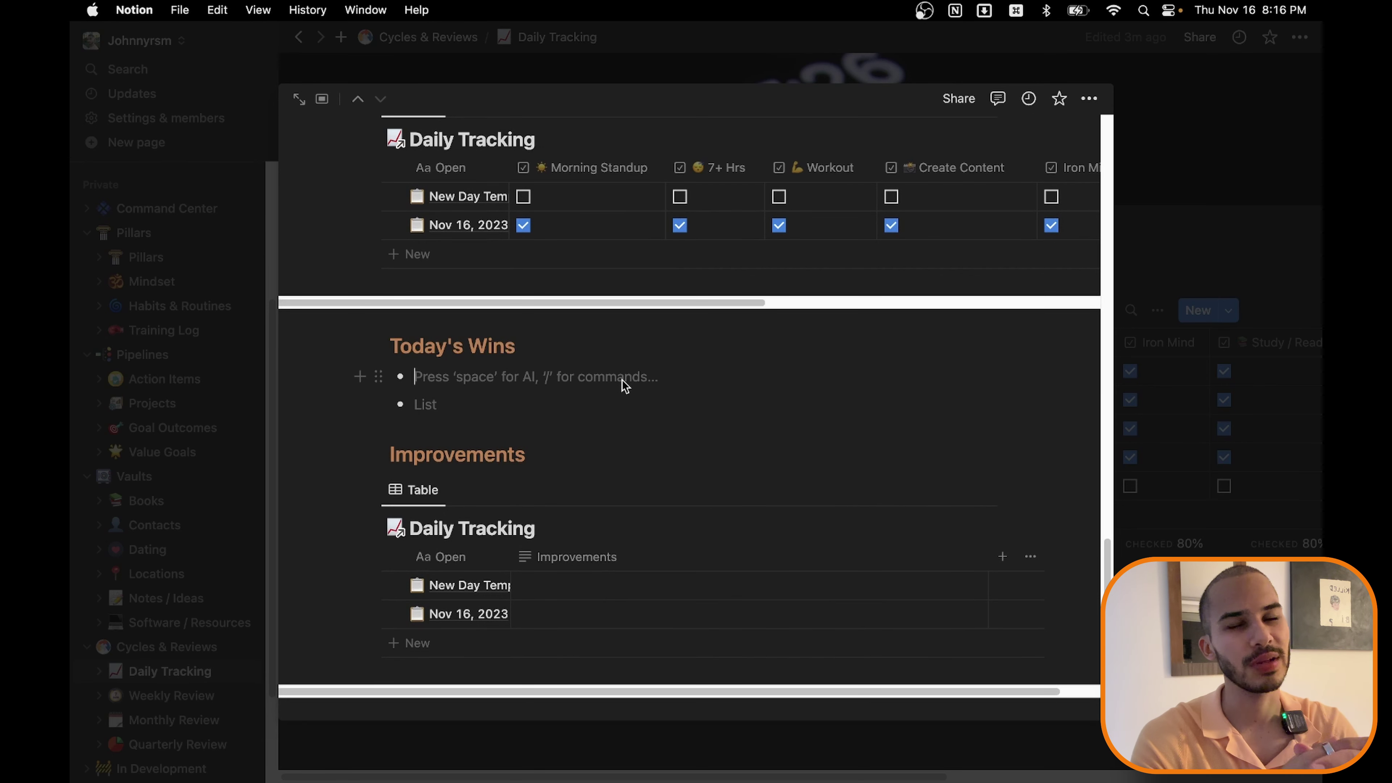
{"action": "type", "text": "REcorded YouTube video"}
{"action": "key", "text": "BackSpace"}
{"action": "type", "text": "e"}
{"action": "left_click", "coordinate": [415, 404]}
{"action": "type", "text": "Went out with Girl"}
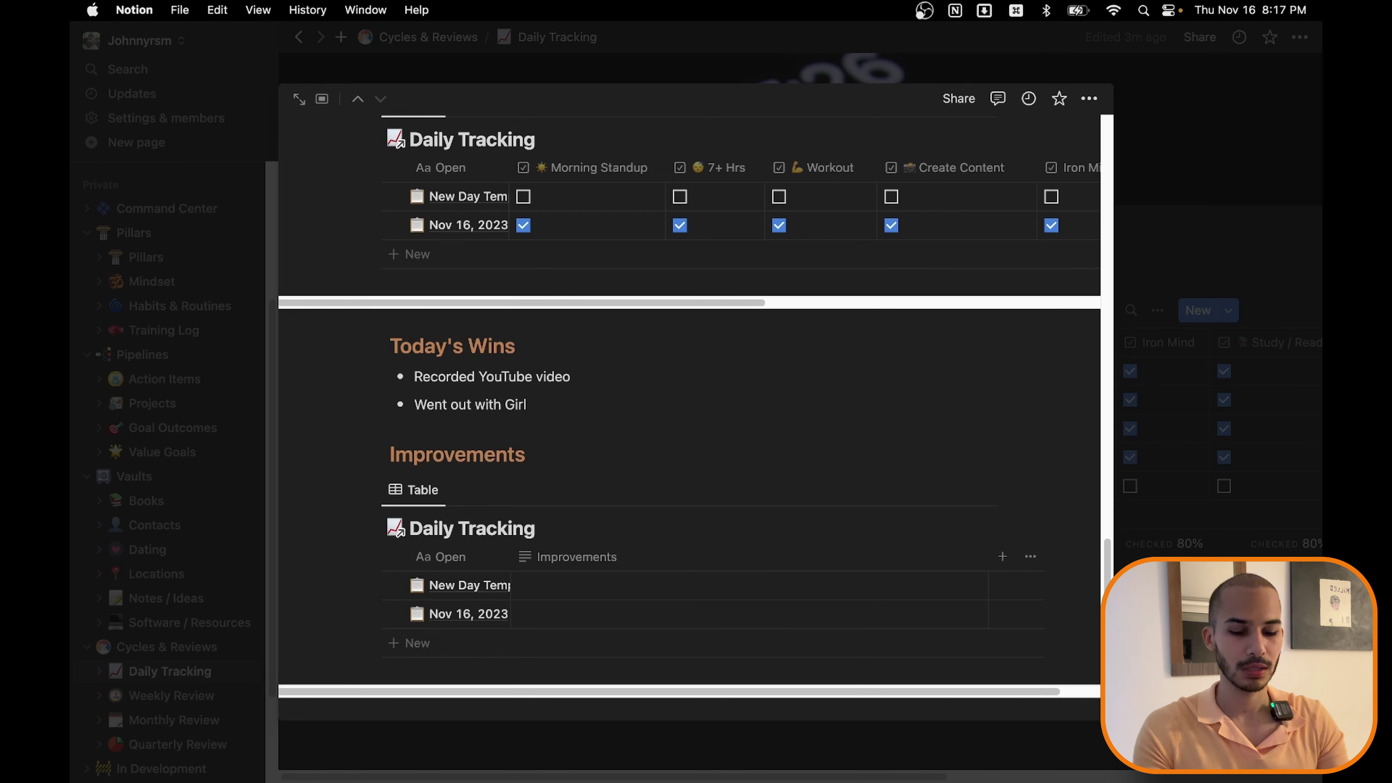
{"action": "type", "text": "friend"}
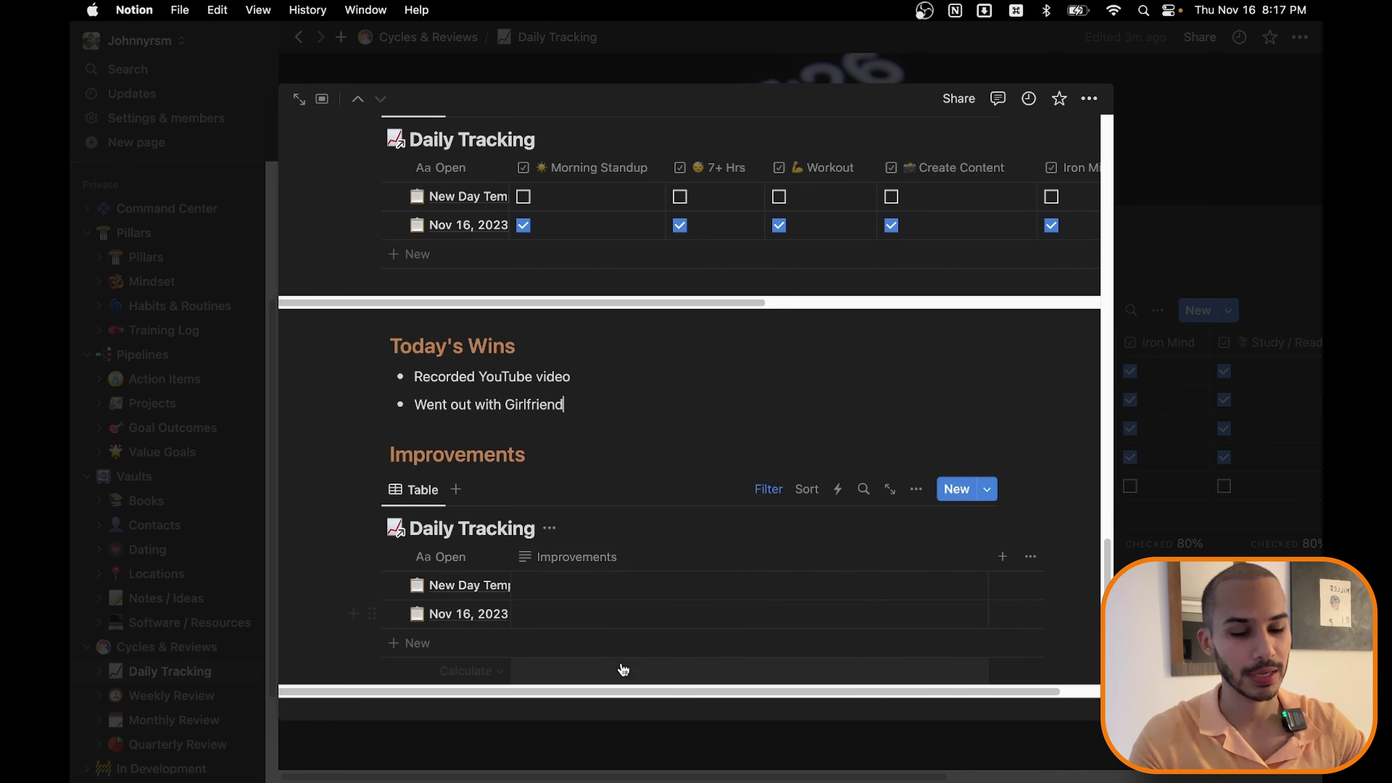
{"action": "scroll", "coordinate": [562, 591], "scroll_direction": "up", "scroll_amount": 3}
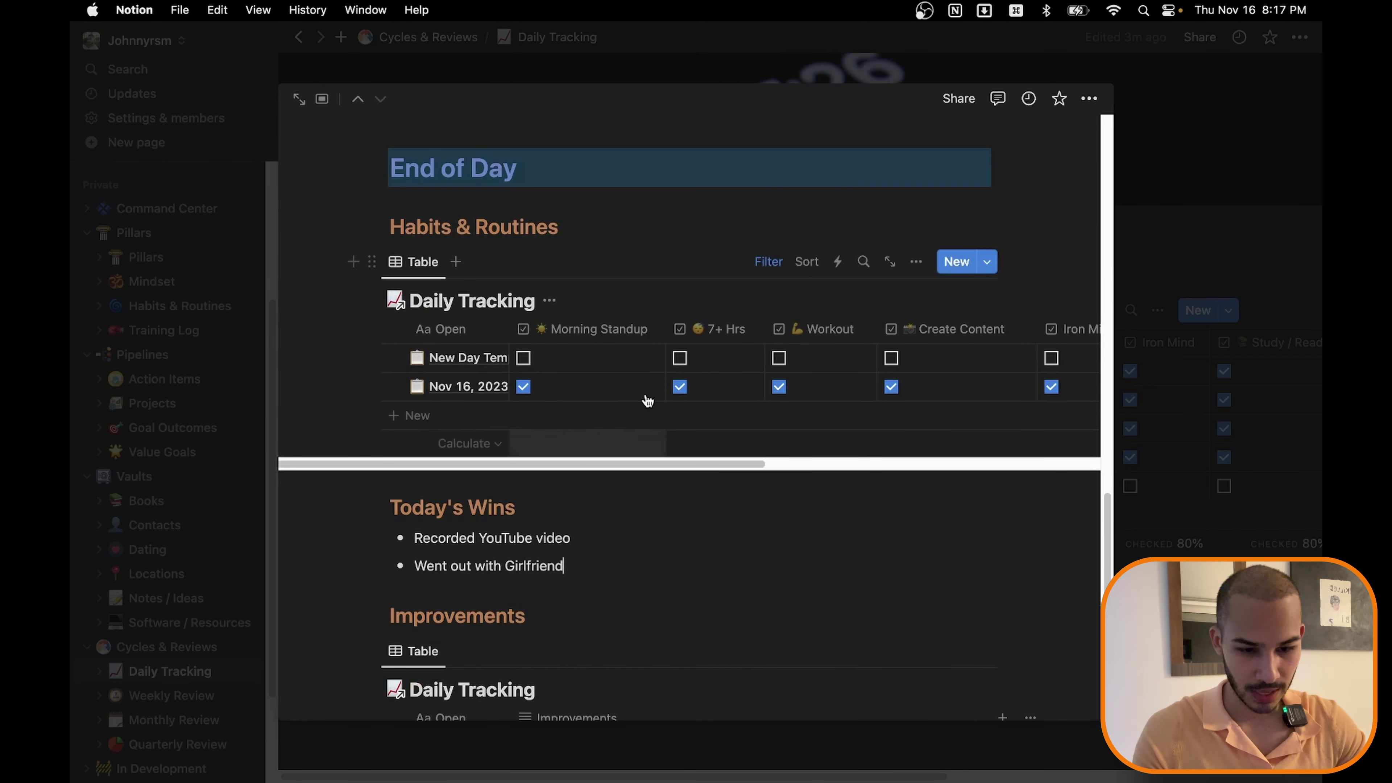
{"action": "scroll", "coordinate": [662, 385], "scroll_direction": "down", "scroll_amount": 2}
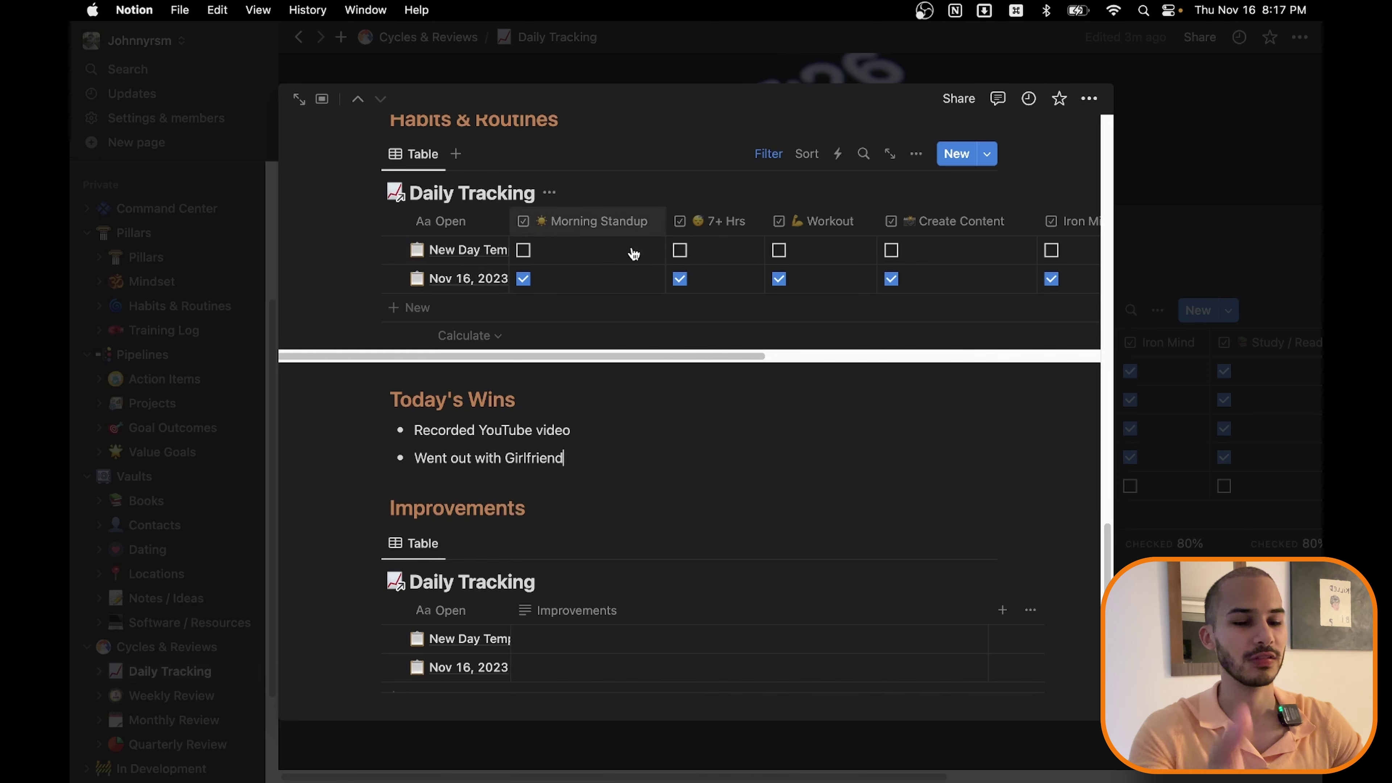
{"action": "scroll", "coordinate": [592, 281], "scroll_direction": "up", "scroll_amount": 1}
{"action": "scroll", "coordinate": [592, 282], "scroll_direction": "up", "scroll_amount": 2}
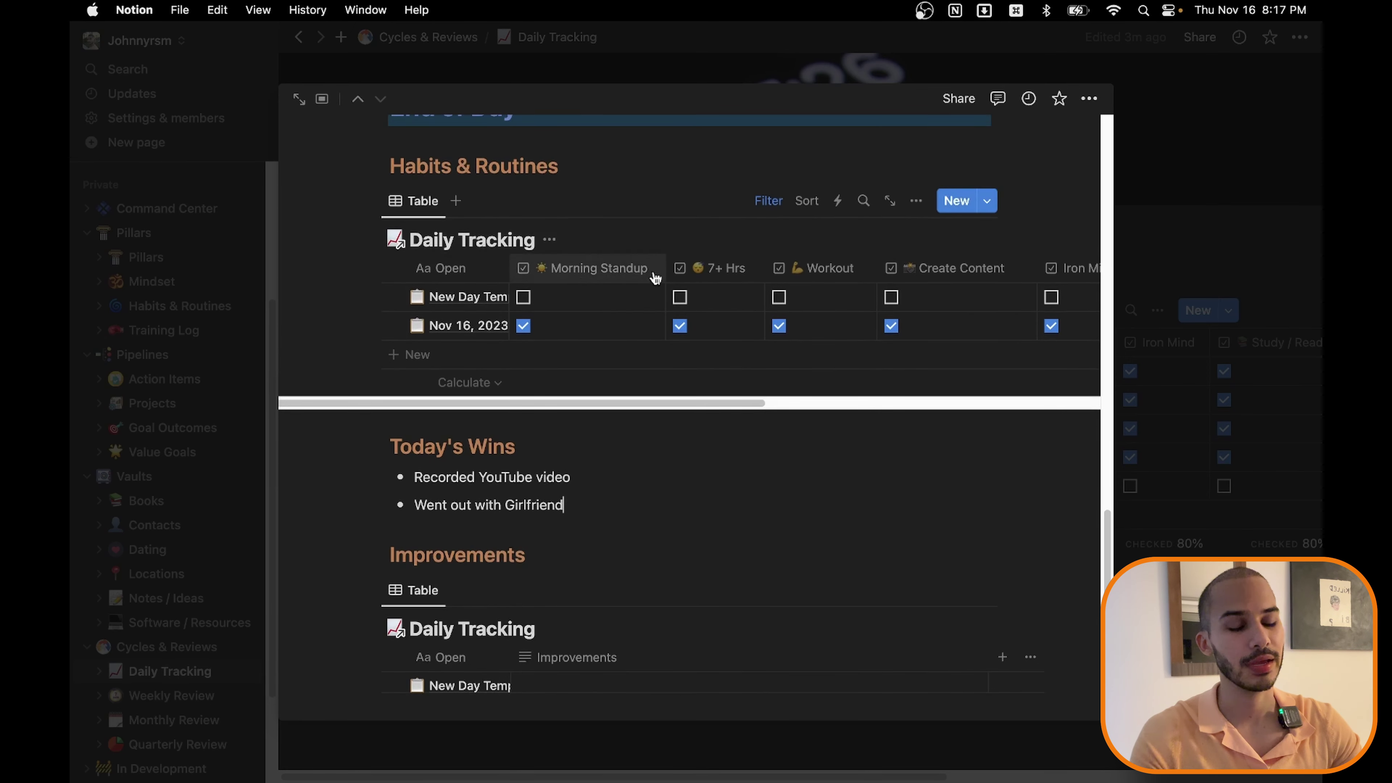
{"action": "scroll", "coordinate": [636, 273], "scroll_direction": "down", "scroll_amount": 5}
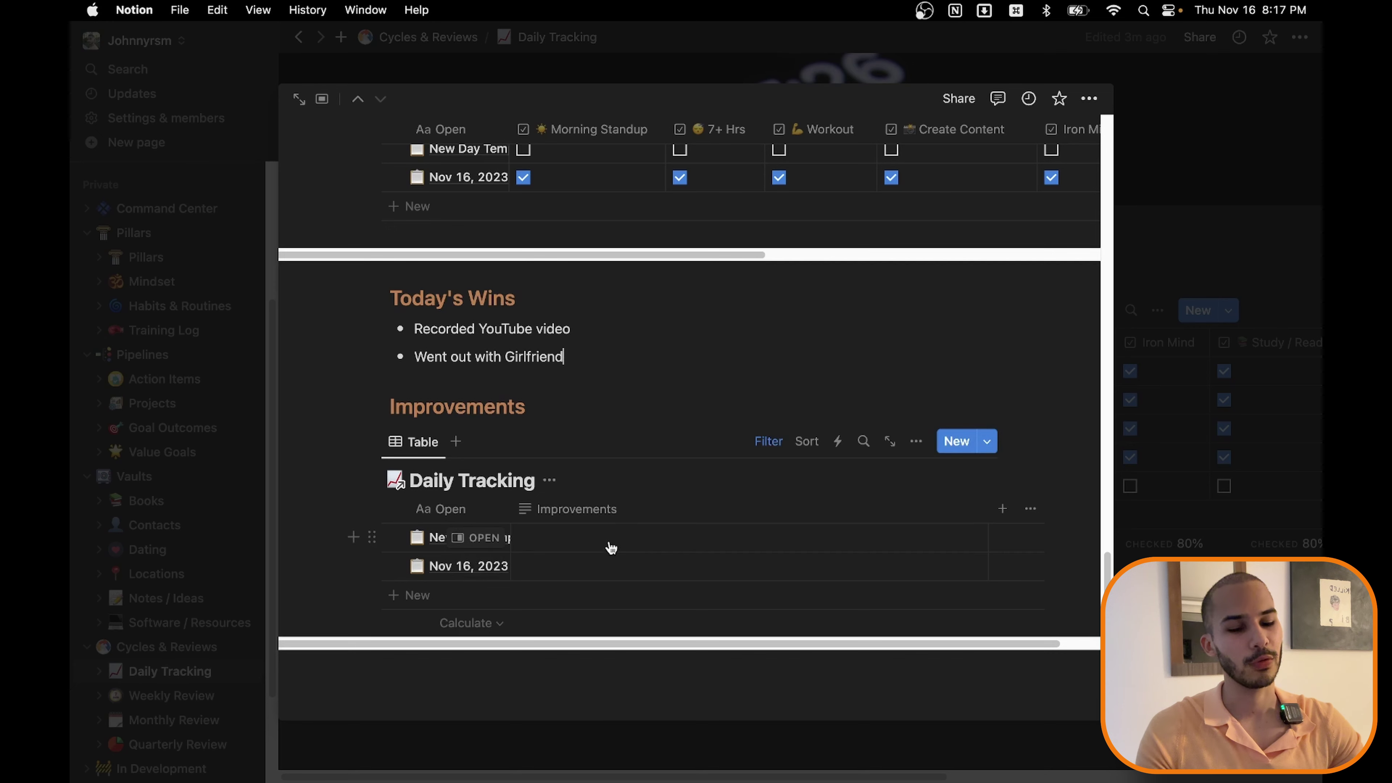
Step: Close the entry page and scroll the Current Week table to check its totals
{"action": "left_click", "coordinate": [1110, 498]}
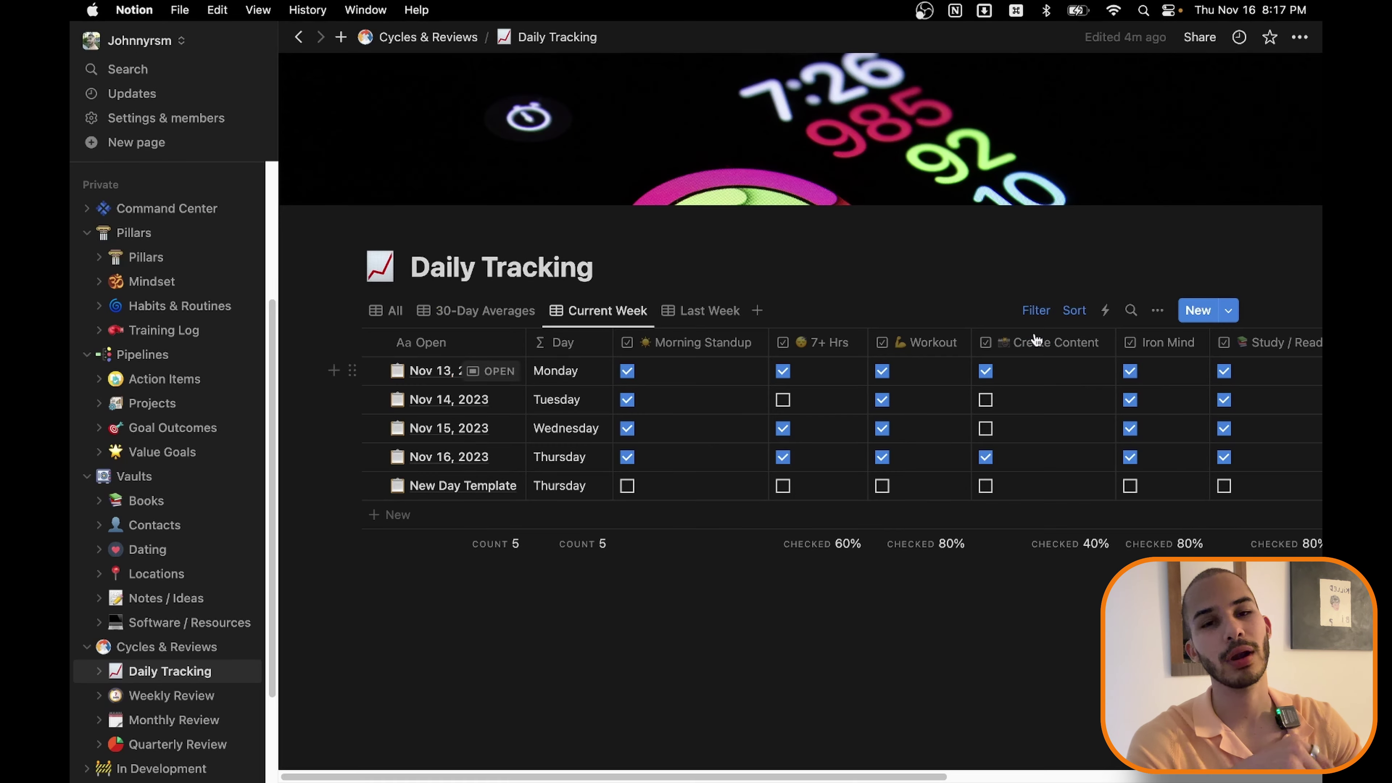
{"action": "scroll", "coordinate": [1107, 429], "scroll_direction": "right", "scroll_amount": 10}
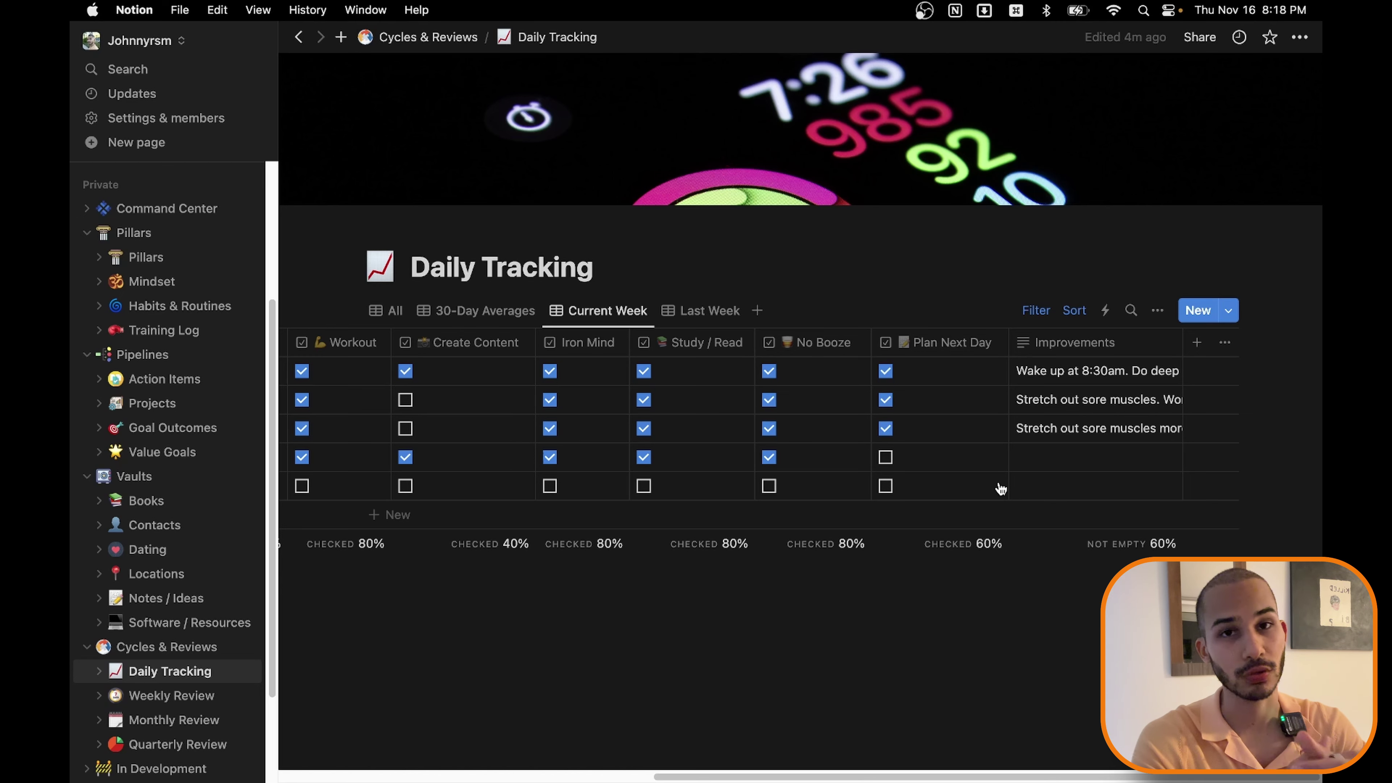
{"action": "scroll", "coordinate": [999, 488], "scroll_direction": "left", "scroll_amount": 10}
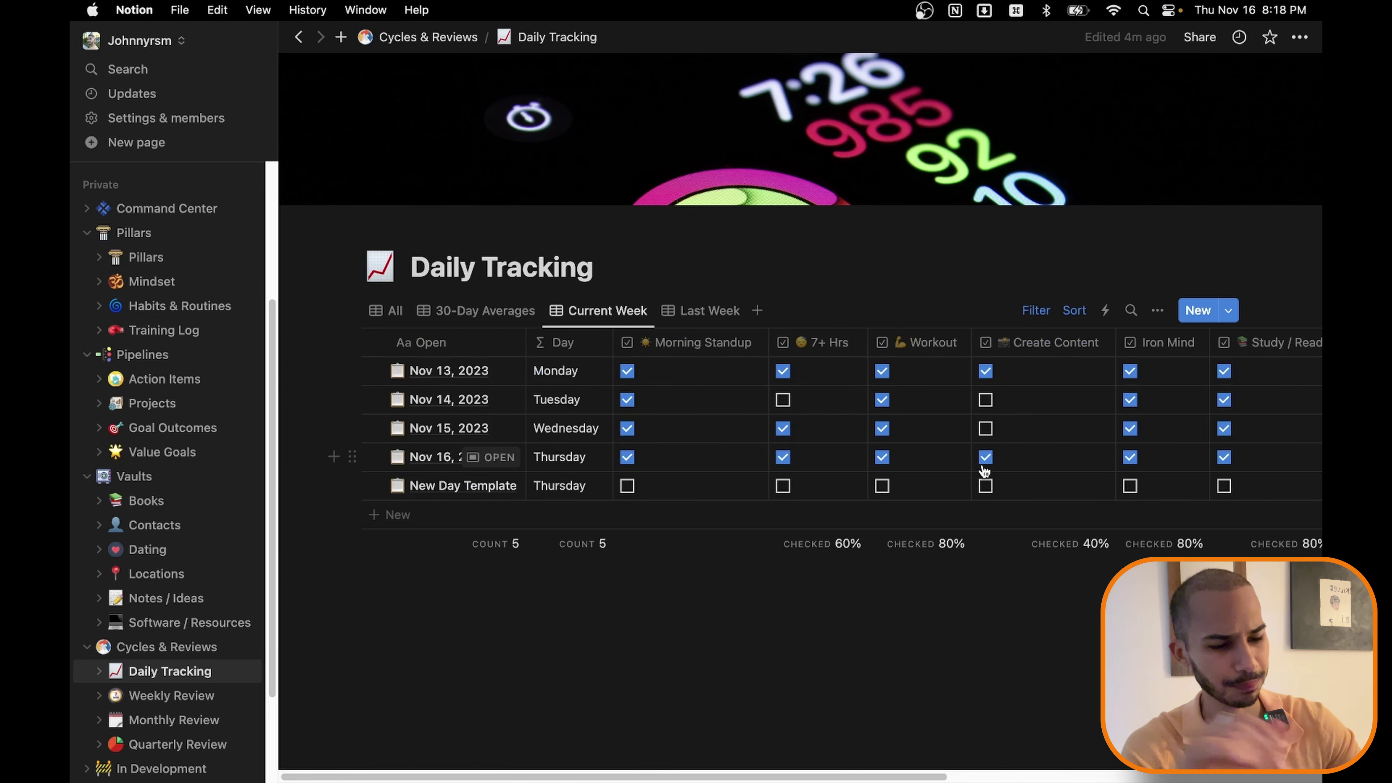